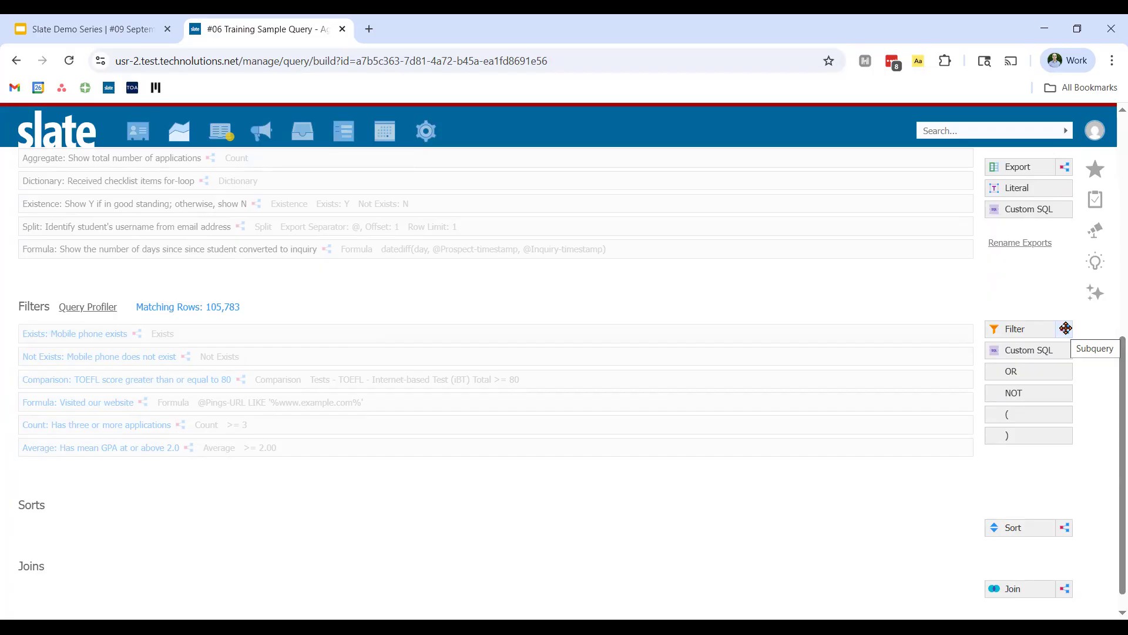
Open a new subquery filter to view its Aggregate setting, and cancel it
{"action": "left_click", "coordinate": [1065, 328]}
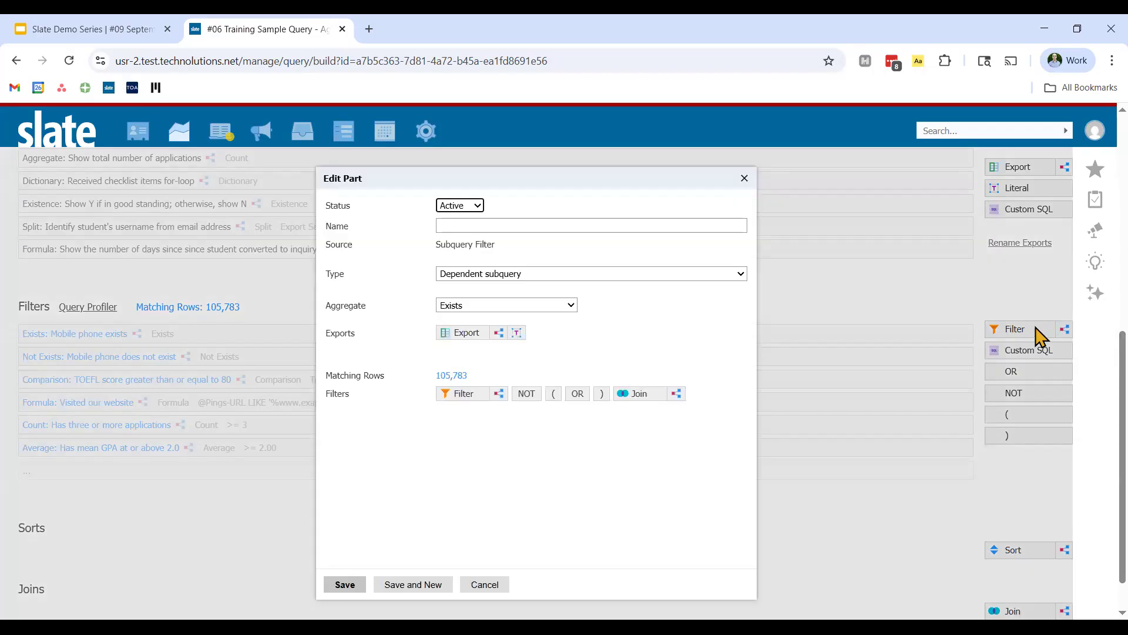
{"action": "left_click_drag", "start_coordinate": [327, 305], "coordinate": [399, 318]}
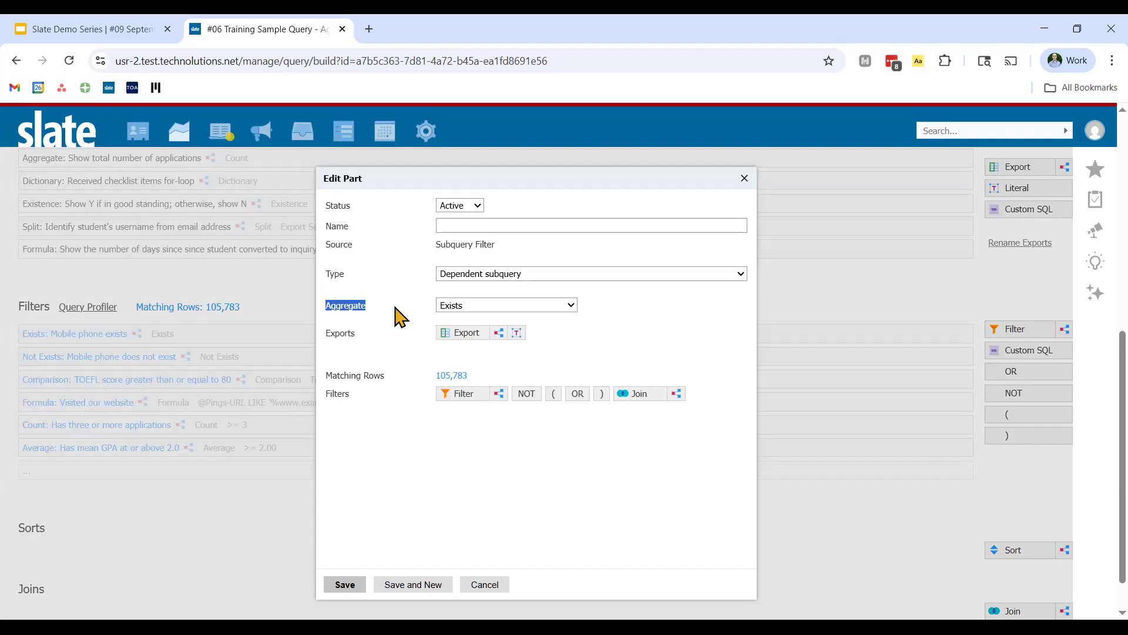
{"action": "left_click", "coordinate": [499, 587]}
Open a new subquery export to view its Output setting for comparison, and cancel it
{"action": "scroll", "coordinate": [987, 370], "scroll_direction": "up", "scroll_amount": 3}
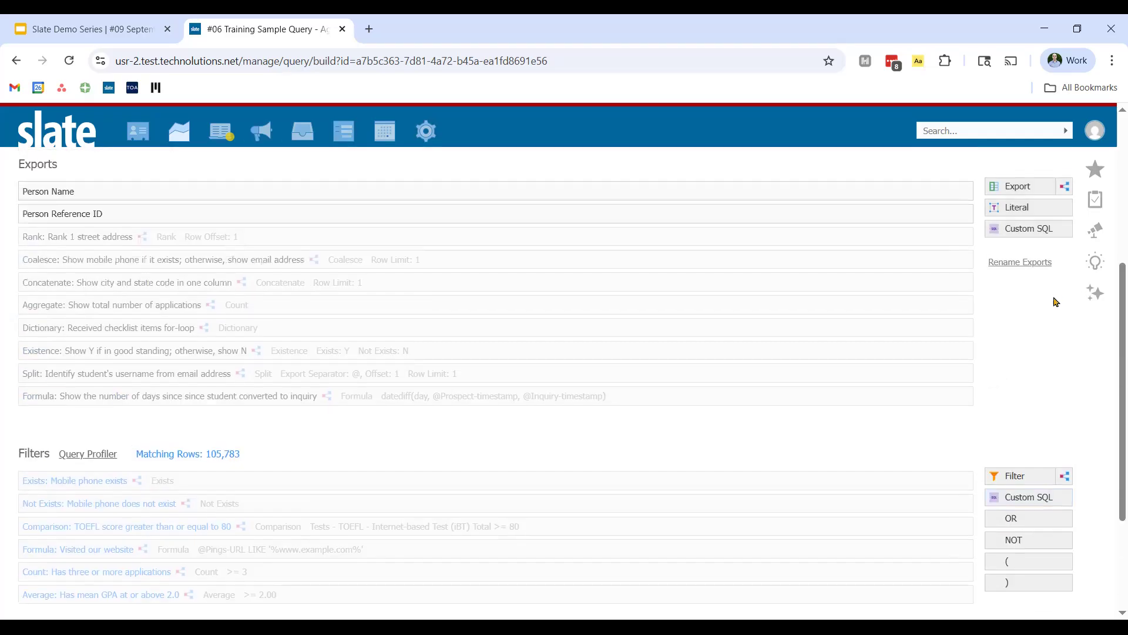
{"action": "scroll", "coordinate": [1056, 302], "scroll_direction": "up", "scroll_amount": 3}
{"action": "left_click", "coordinate": [1065, 334]}
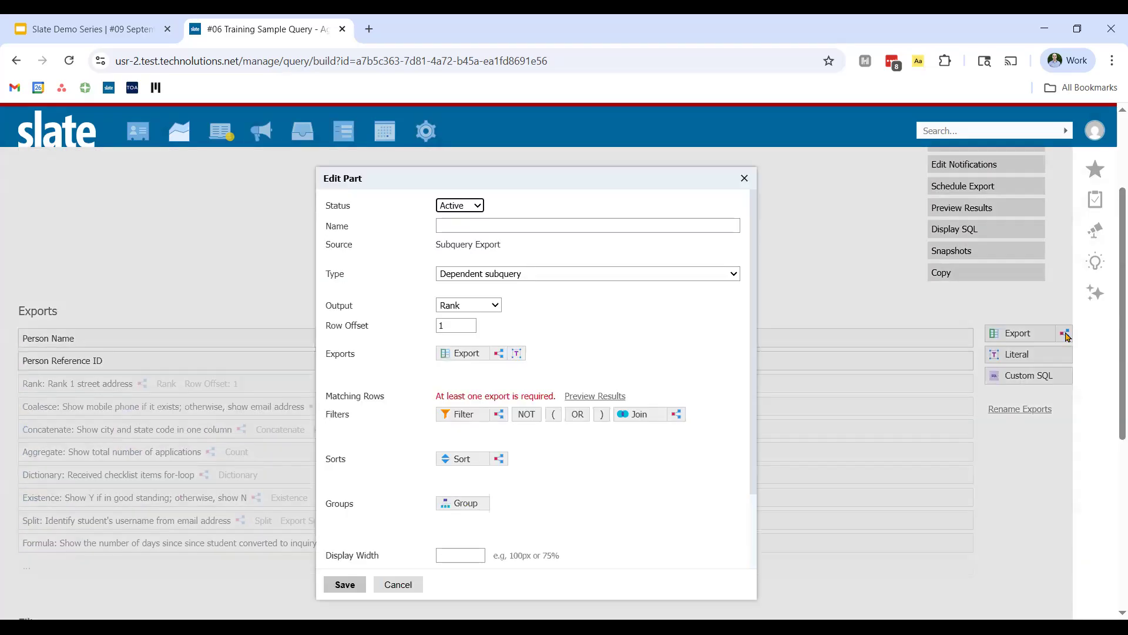
{"action": "left_click_drag", "start_coordinate": [325, 305], "coordinate": [385, 304]}
{"action": "left_click", "coordinate": [398, 584]}
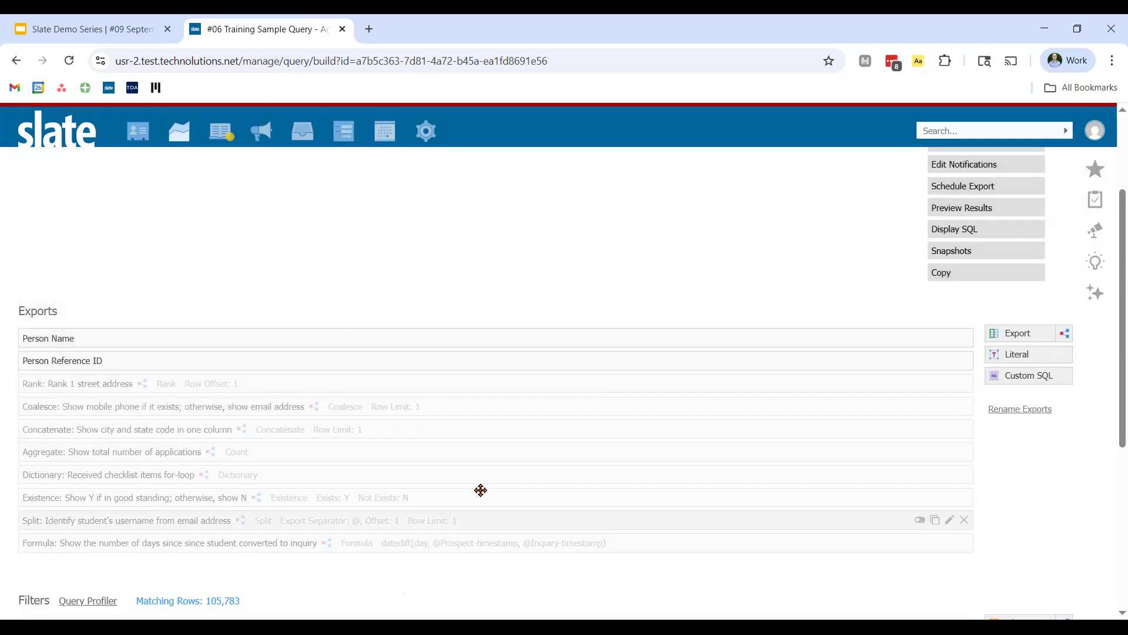
Open a new subquery filter, view the available Aggregate options, and cancel without saving
{"action": "scroll", "coordinate": [623, 405], "scroll_direction": "down", "scroll_amount": 5}
{"action": "left_click", "coordinate": [1065, 328]}
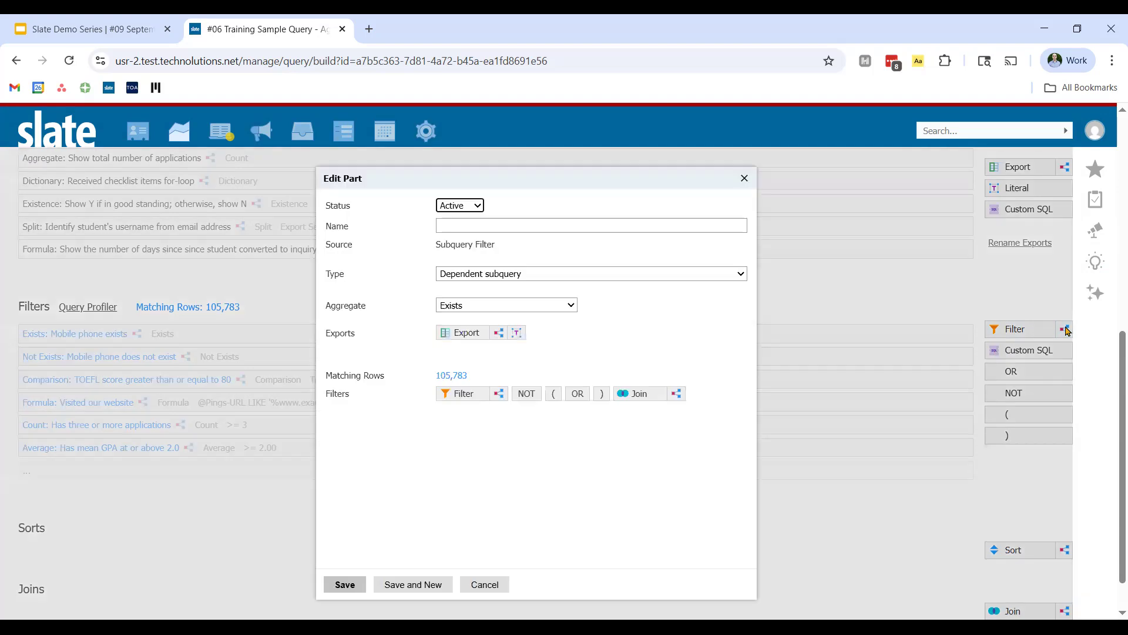
{"action": "left_click", "coordinate": [486, 305]}
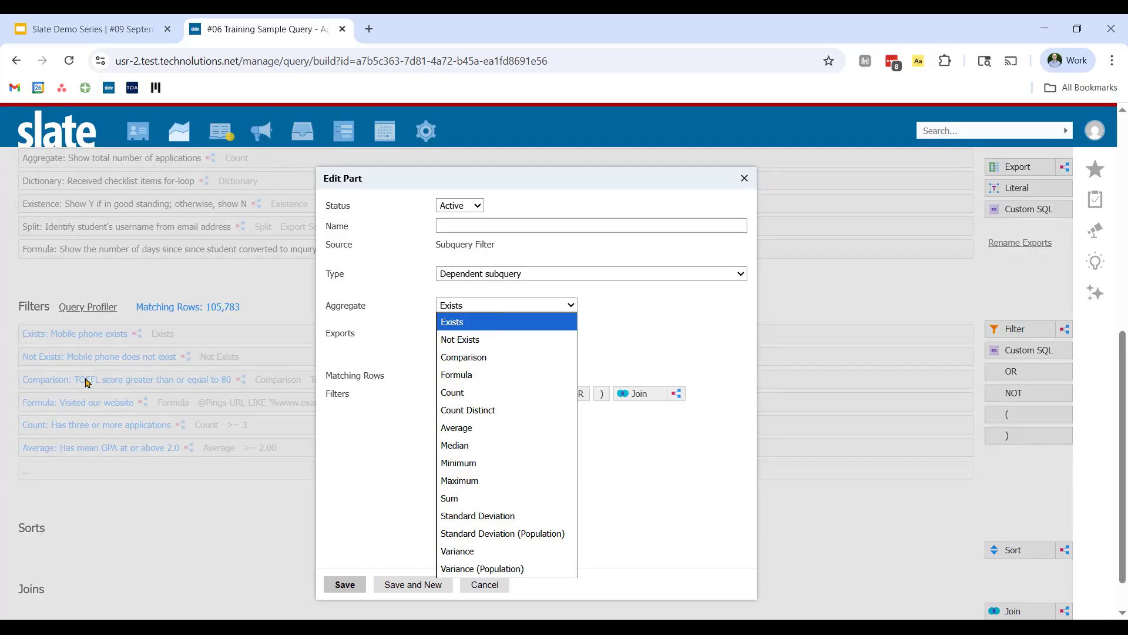
{"action": "left_click", "coordinate": [478, 587]}
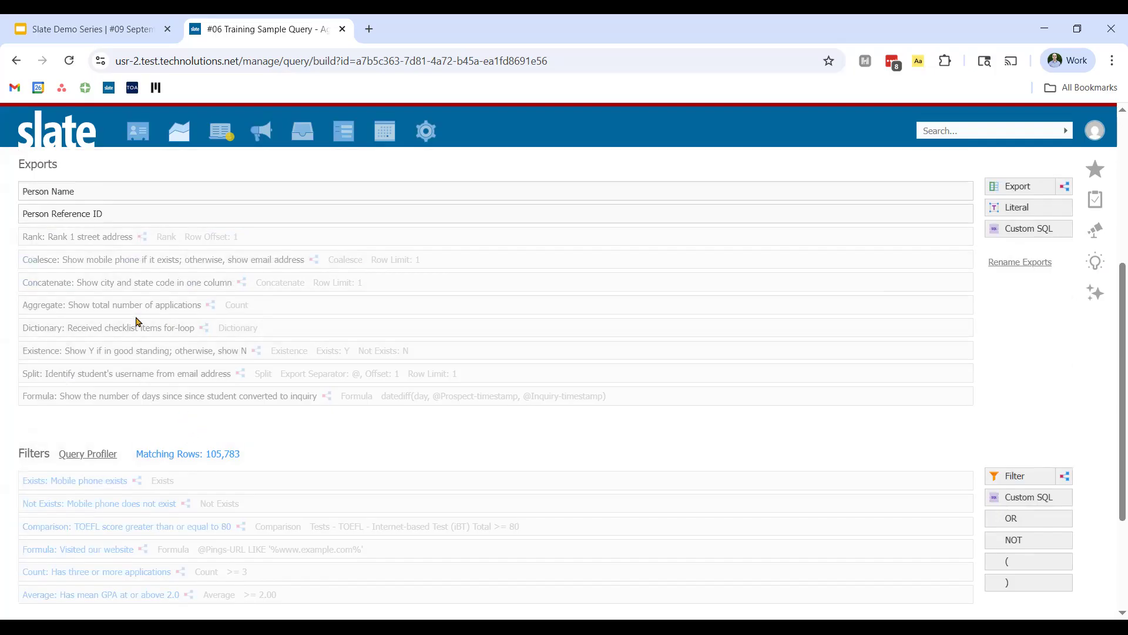
Activate the "Exists: Mobile phone exists" filter to check its matching rows, and deactivate it again
{"action": "scroll", "coordinate": [137, 320], "scroll_direction": "down", "scroll_amount": 2}
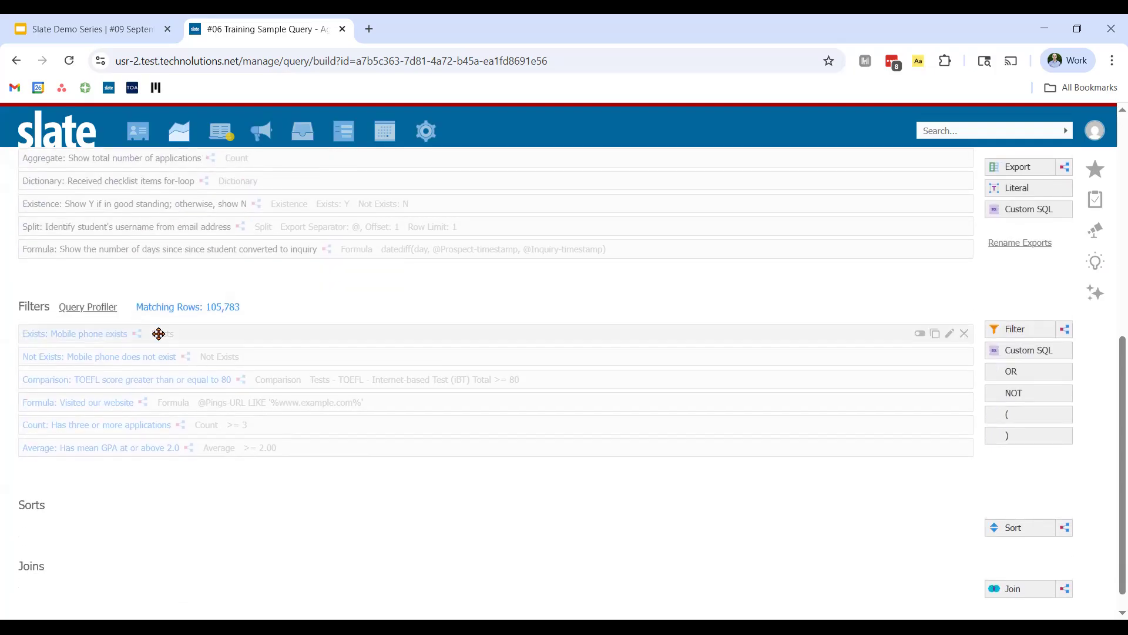
{"action": "left_click", "coordinate": [258, 332]}
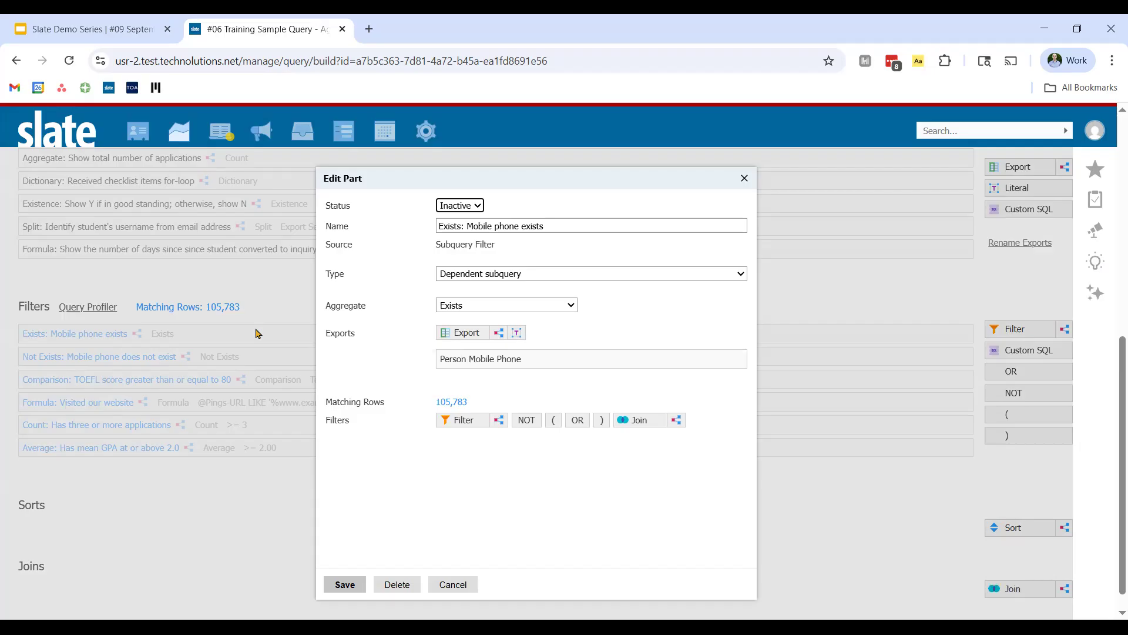
{"action": "left_click", "coordinate": [473, 209]}
{"action": "left_click", "coordinate": [451, 221]}
{"action": "triple_click", "coordinate": [571, 223]}
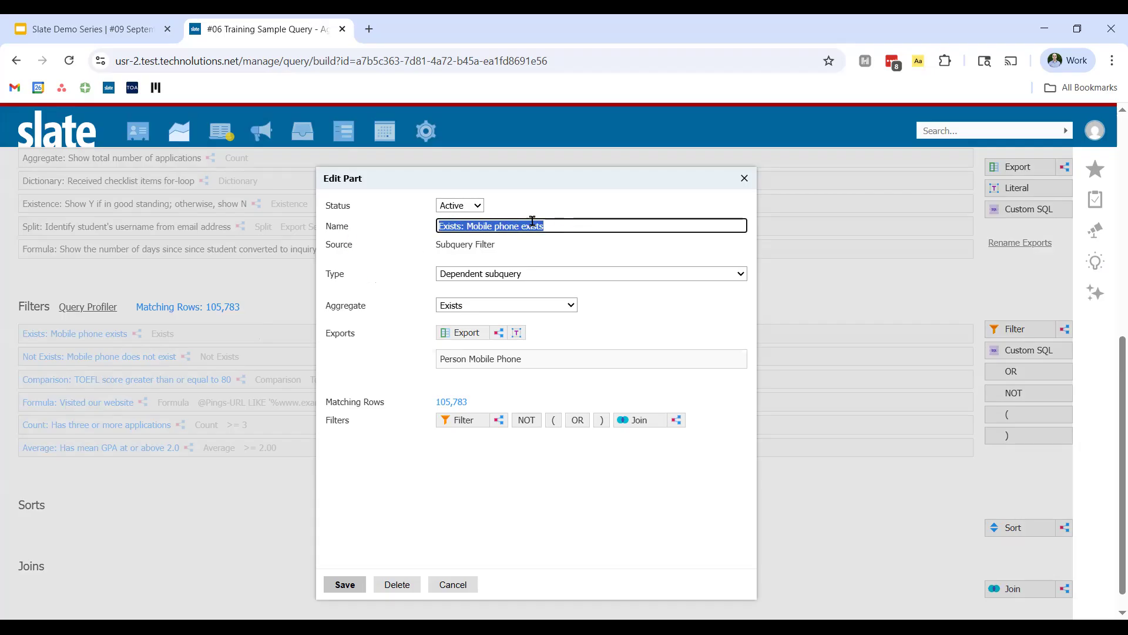
{"action": "mouse_move", "coordinate": [527, 350]}
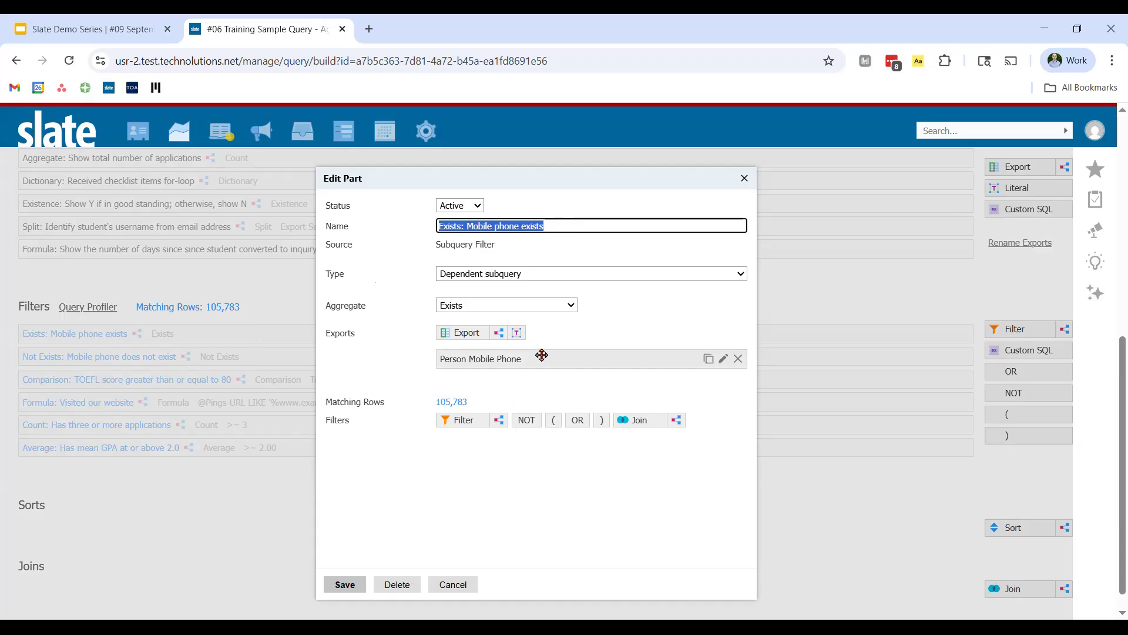
{"action": "left_click", "coordinate": [351, 585]}
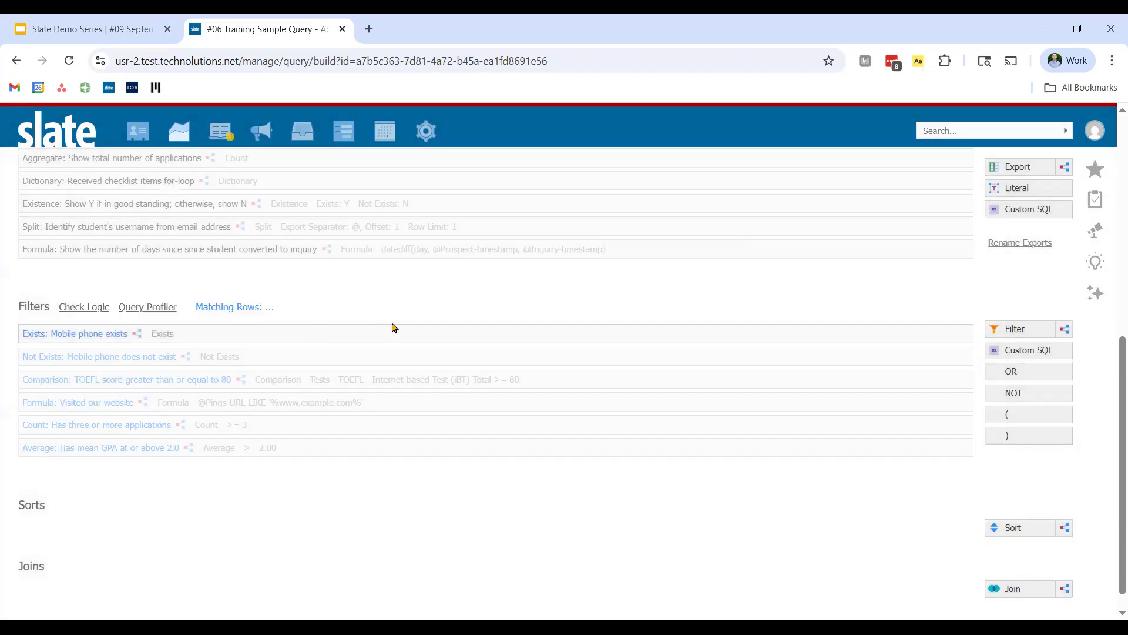
{"action": "left_click_drag", "start_coordinate": [263, 307], "coordinate": [358, 320]}
{"action": "left_click", "coordinate": [921, 333]}
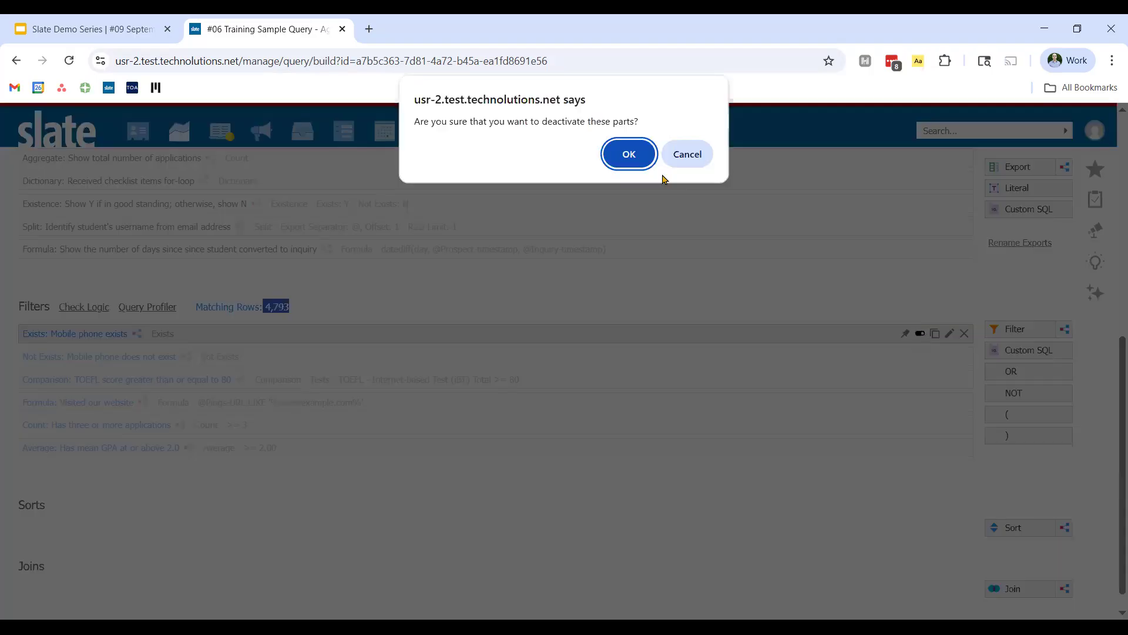
{"action": "left_click", "coordinate": [628, 154]}
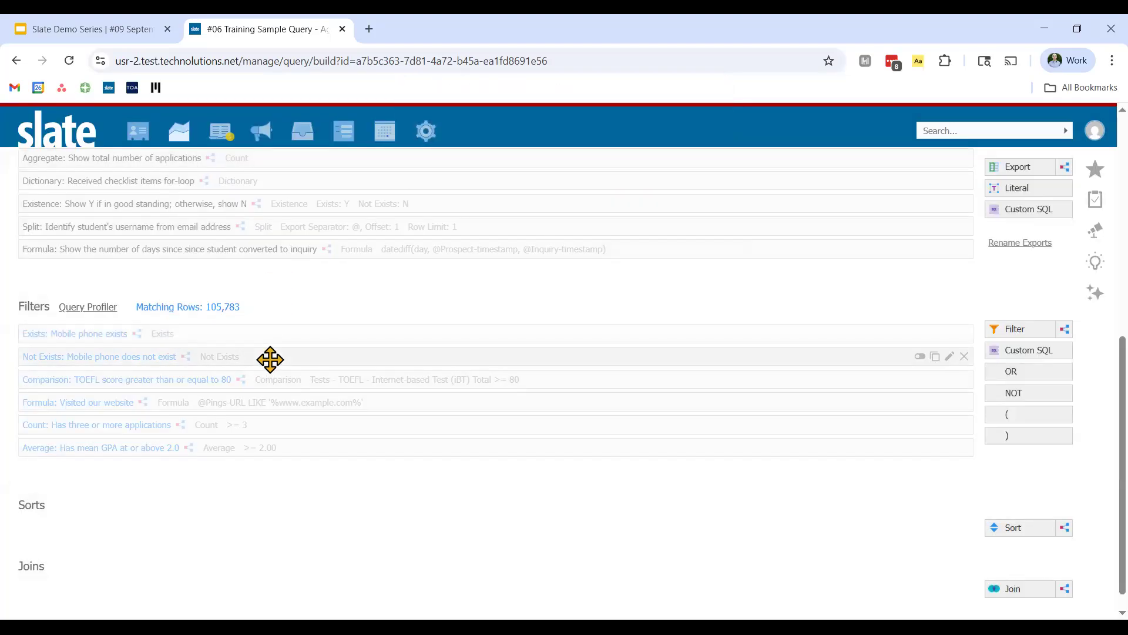
Activate the "Not Exists: Mobile phone does not exist" filter to check its matching rows, and deactivate it again
{"action": "left_click", "coordinate": [249, 358]}
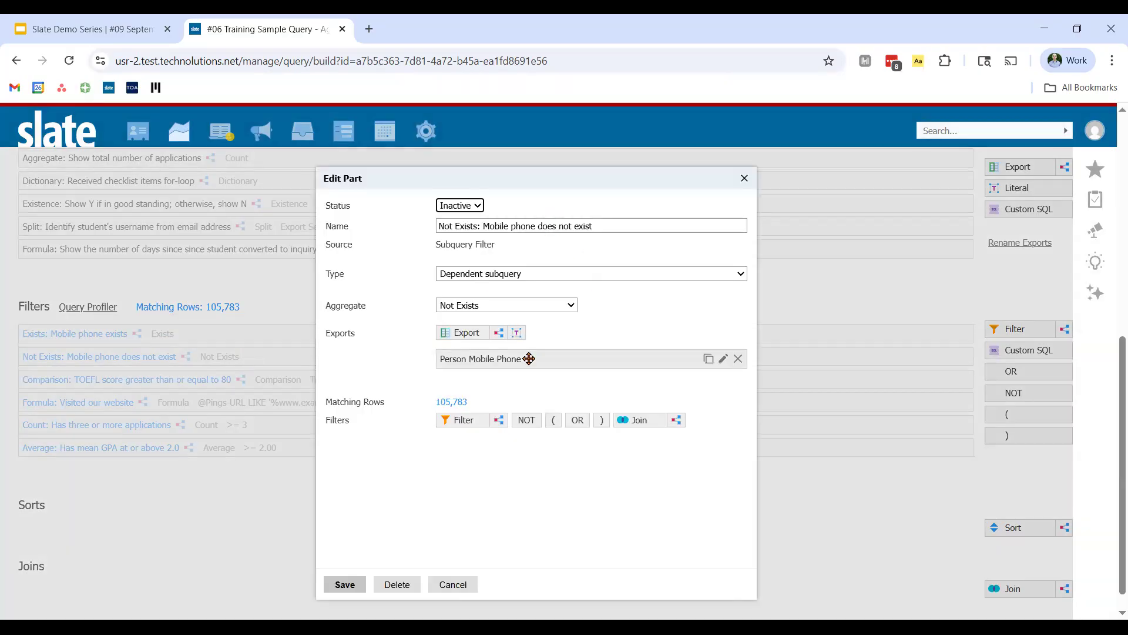
{"action": "left_click", "coordinate": [461, 205]}
{"action": "left_click", "coordinate": [465, 218]}
{"action": "left_click", "coordinate": [345, 585]}
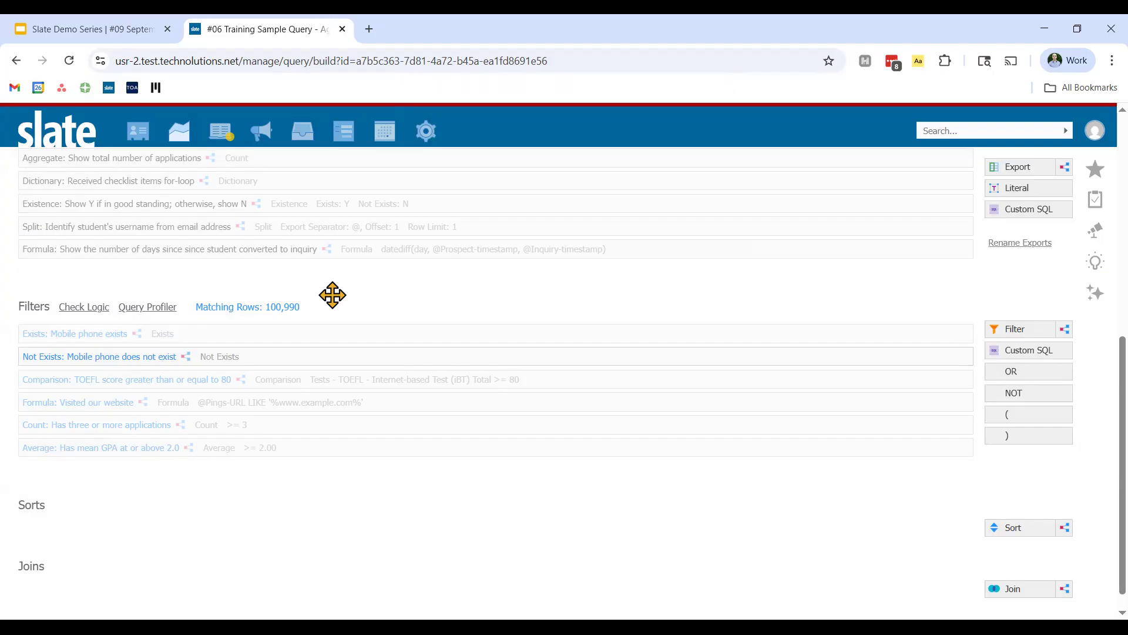
{"action": "left_click", "coordinate": [920, 356]}
{"action": "left_click", "coordinate": [638, 165]}
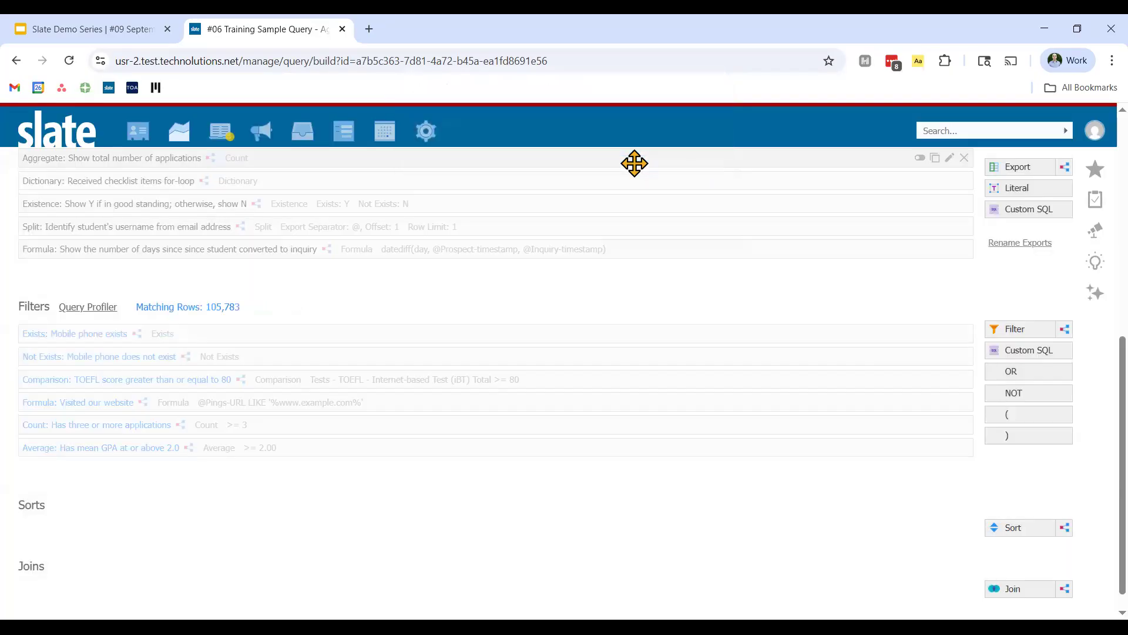
Open the TOEFL score comparison filter and examine its operator options, name and literal export settings
{"action": "left_click", "coordinate": [188, 379]}
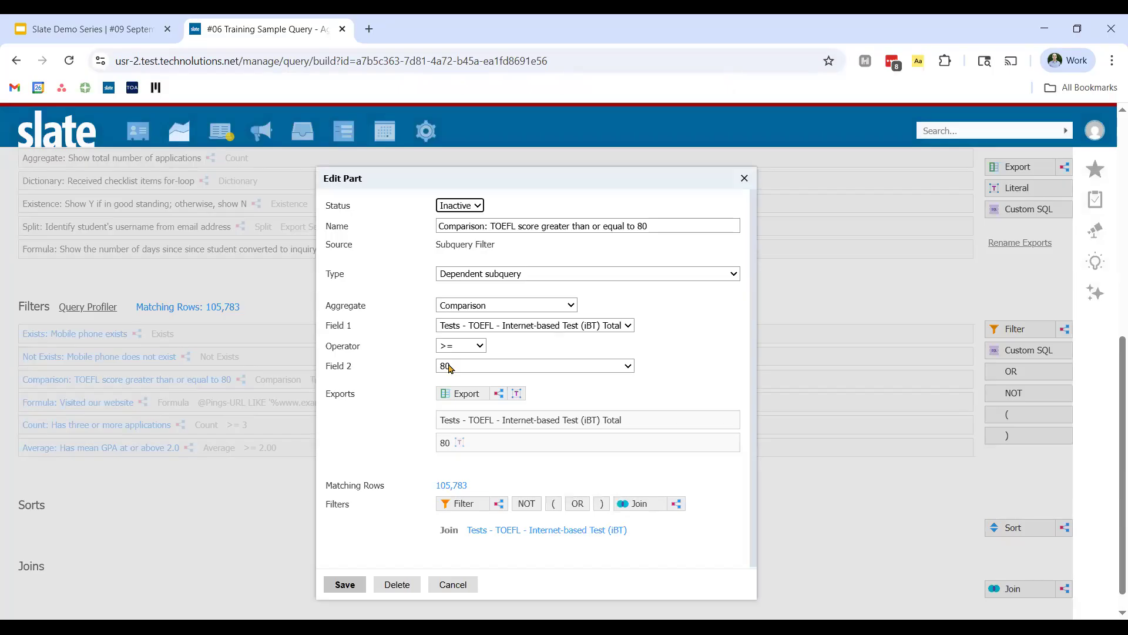
{"action": "left_click", "coordinate": [476, 352]}
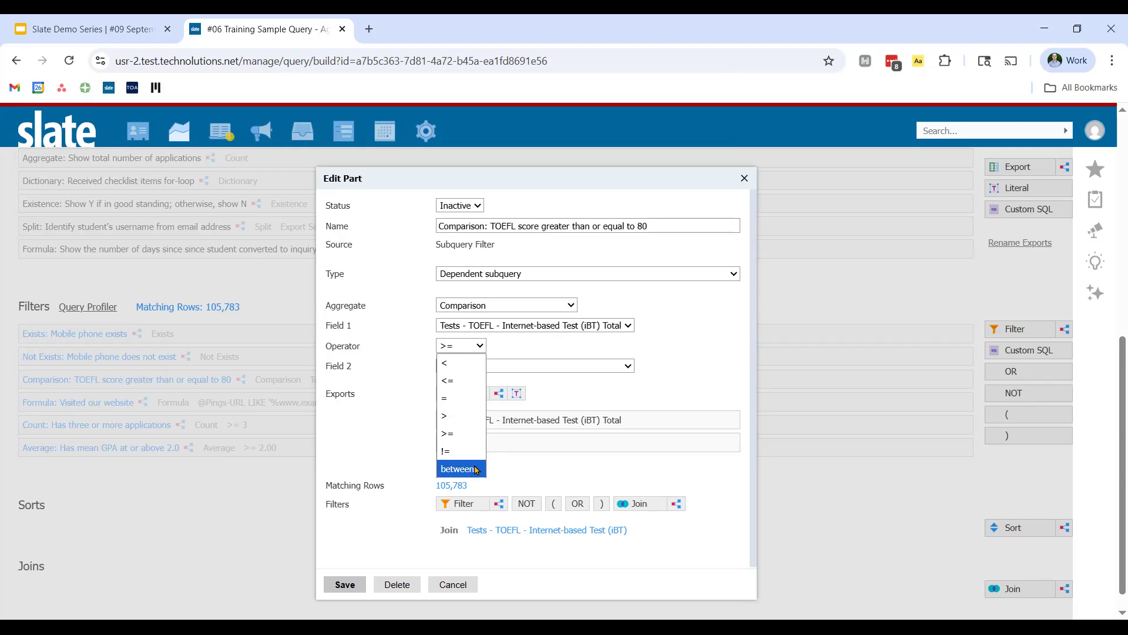
{"action": "left_click", "coordinate": [566, 261]}
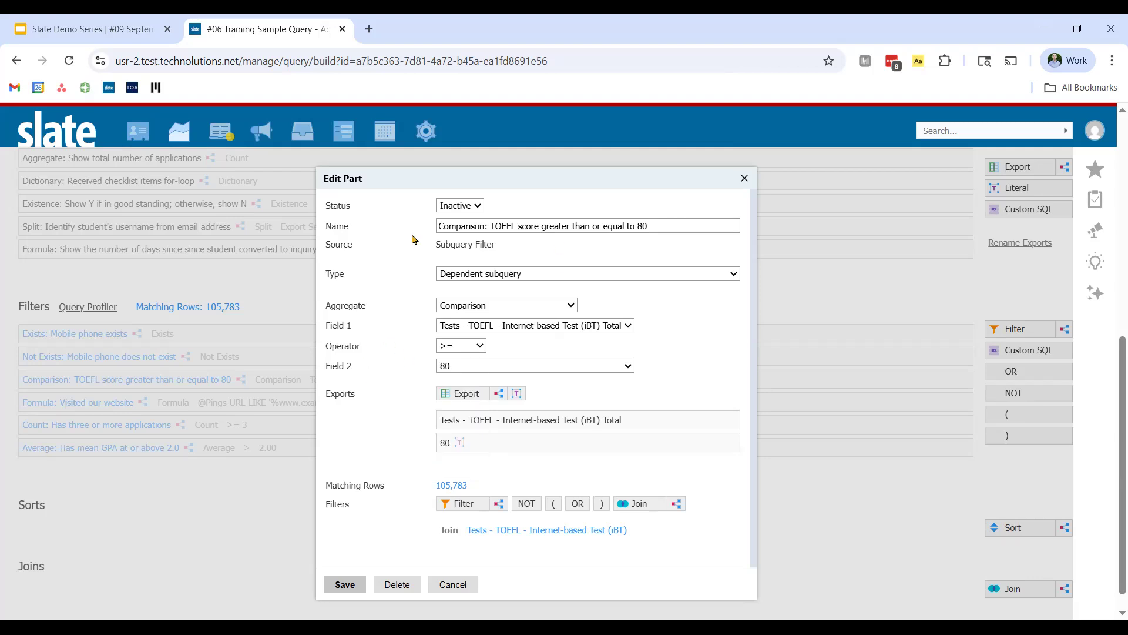
{"action": "left_click_drag", "start_coordinate": [490, 226], "coordinate": [680, 229]}
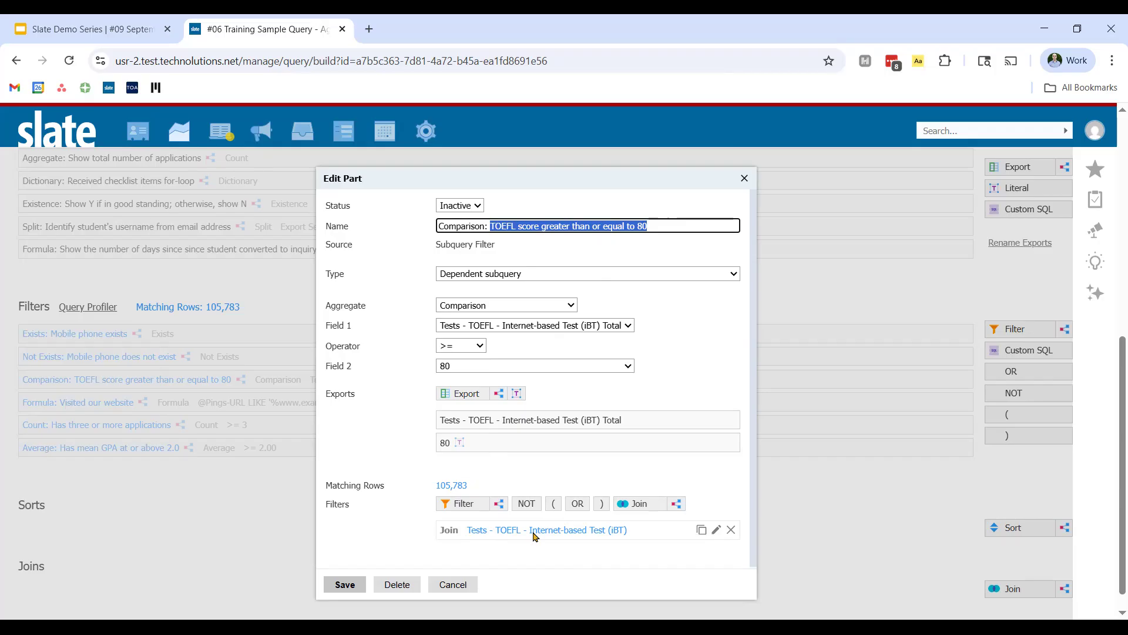
{"action": "left_click", "coordinate": [517, 394]}
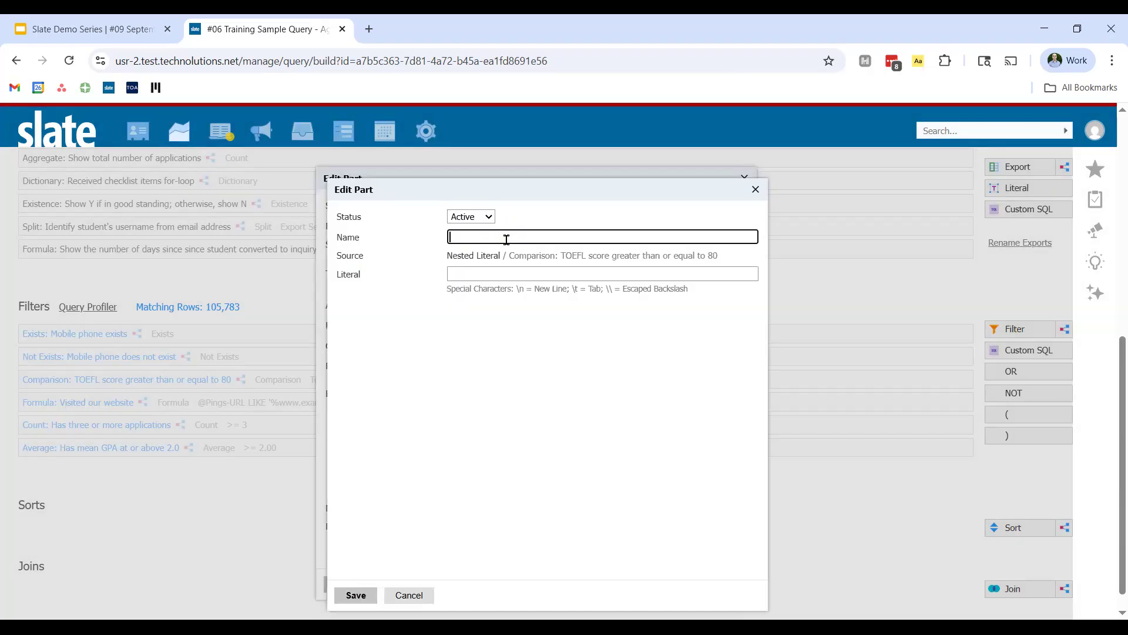
{"action": "left_click", "coordinate": [409, 594]}
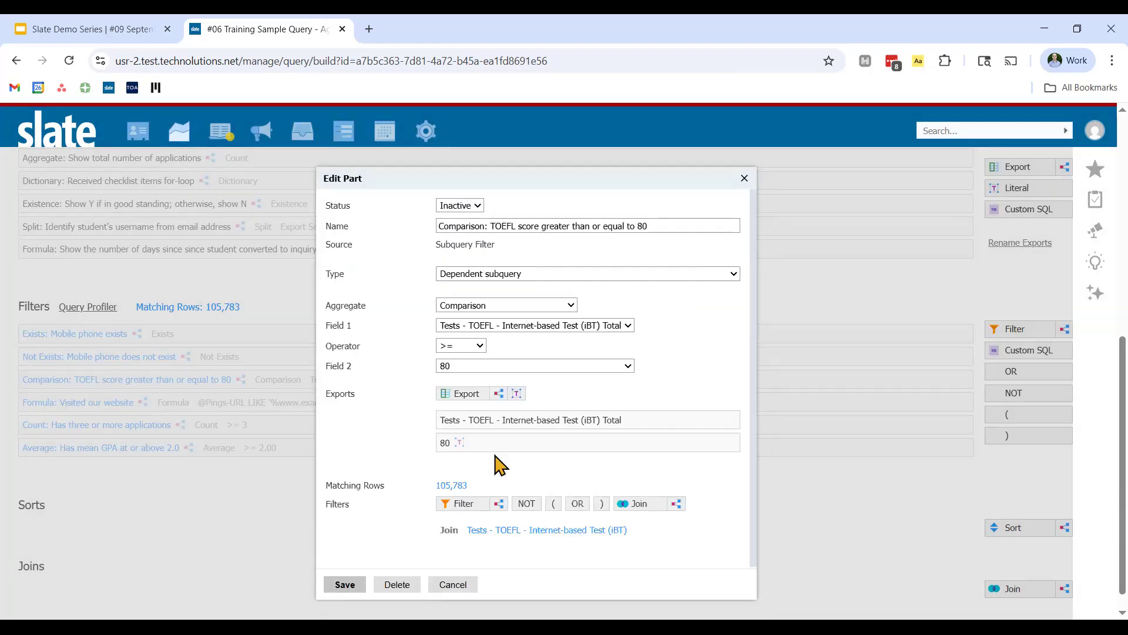
{"action": "double_click", "coordinate": [511, 441]}
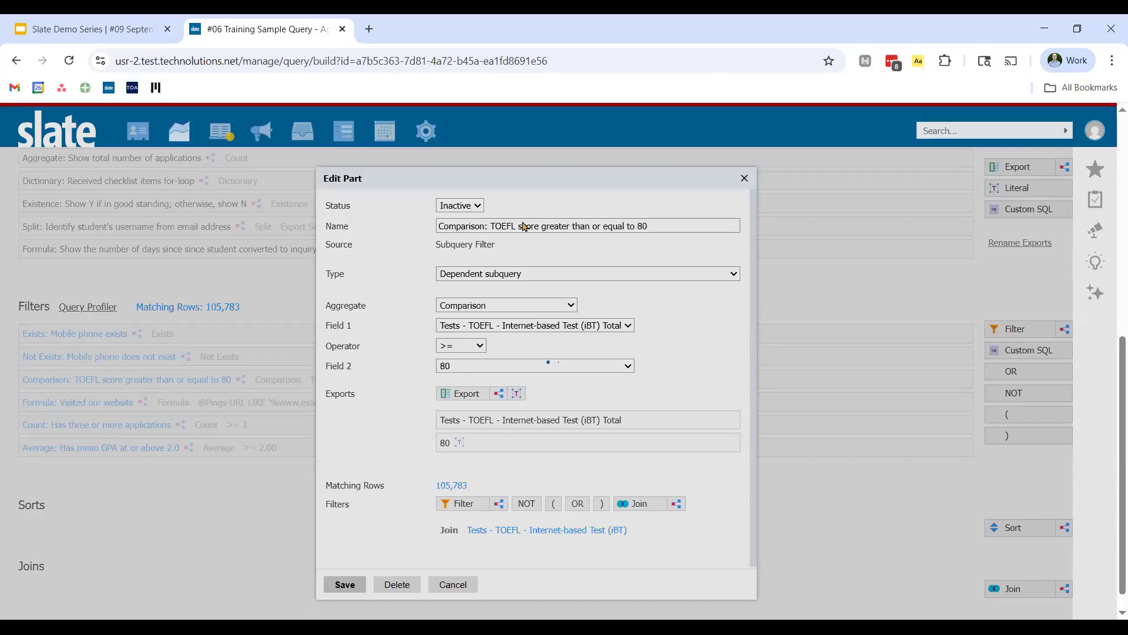
{"action": "left_click", "coordinate": [476, 603]}
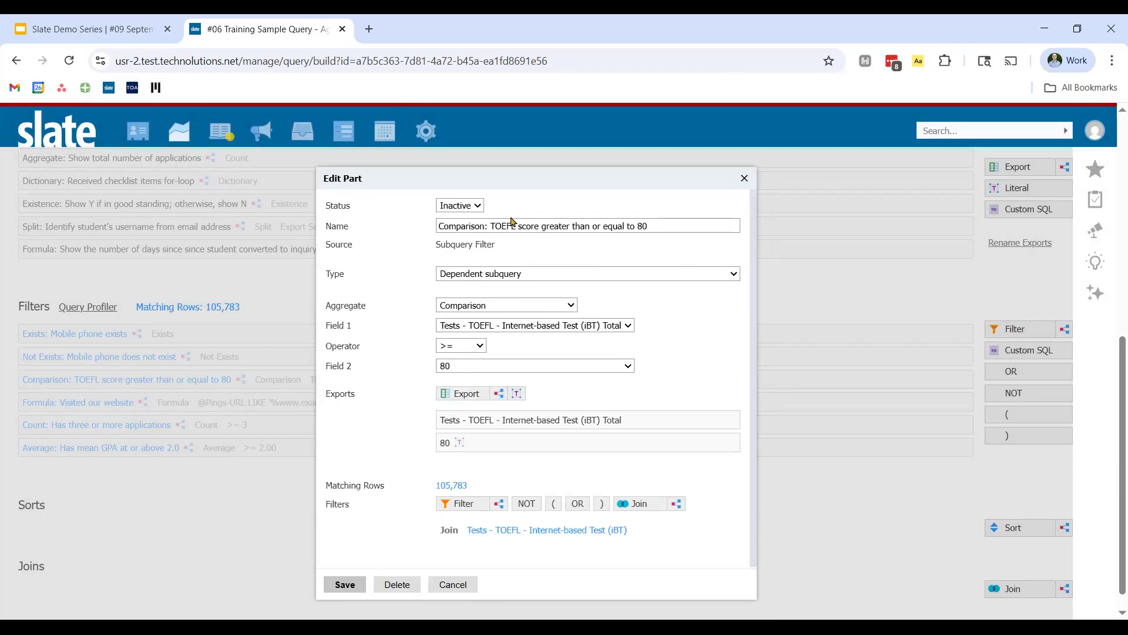
Save the TOEFL score comparison filter as active to check its matching rows, and deactivate it again
{"action": "left_click", "coordinate": [344, 584]}
{"action": "left_click", "coordinate": [333, 374]}
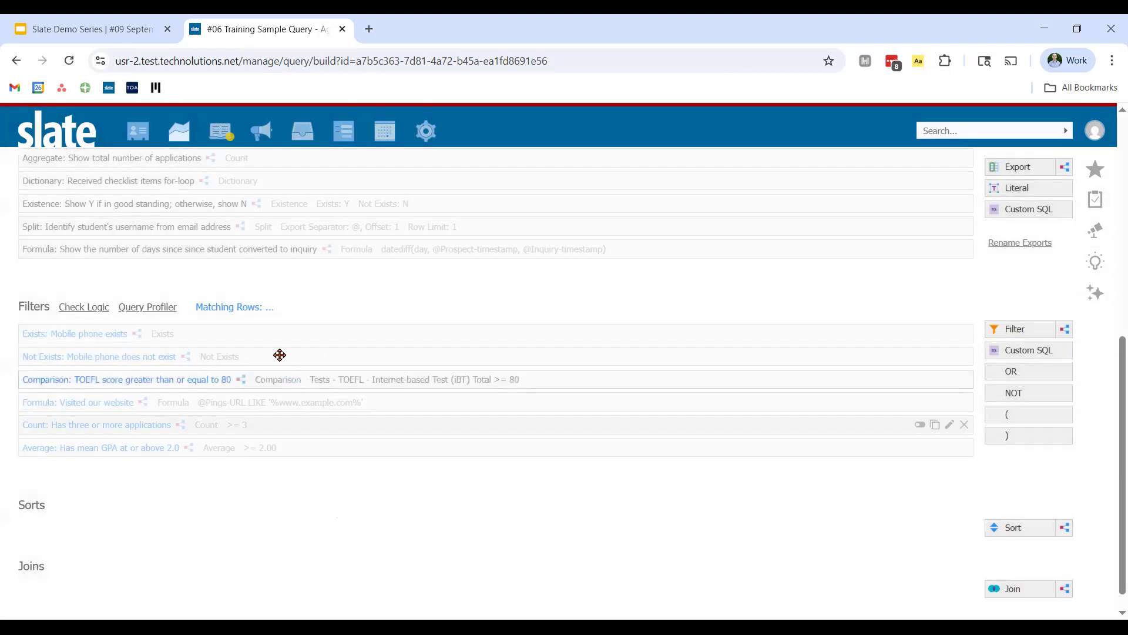
{"action": "left_click_drag", "start_coordinate": [305, 310], "coordinate": [208, 304]}
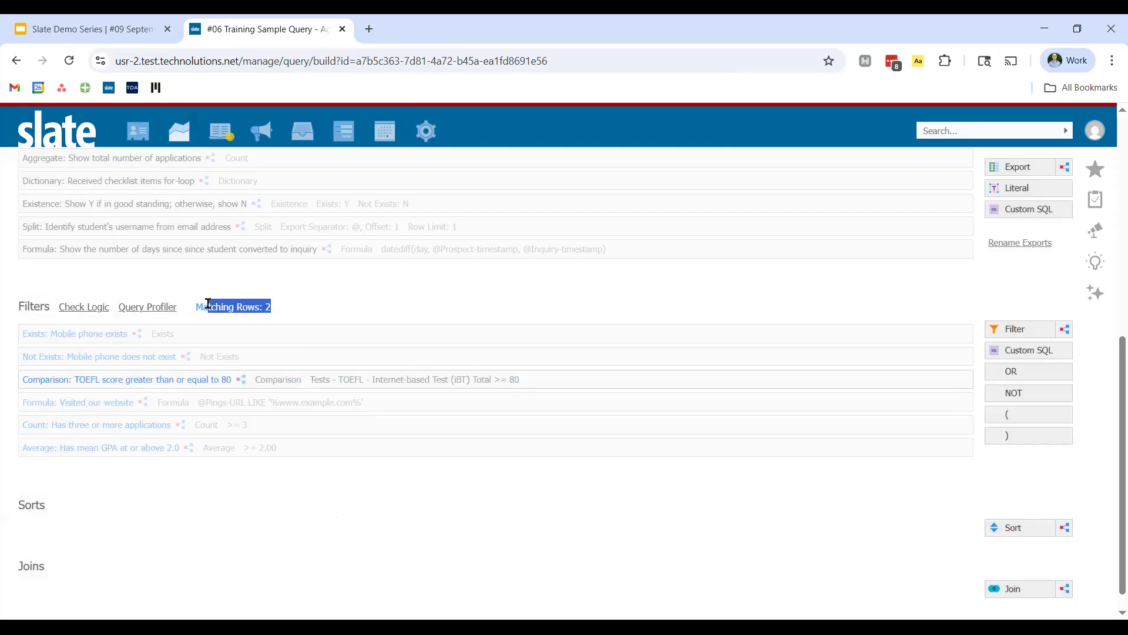
{"action": "left_click", "coordinate": [208, 304]}
{"action": "left_click", "coordinate": [920, 379]}
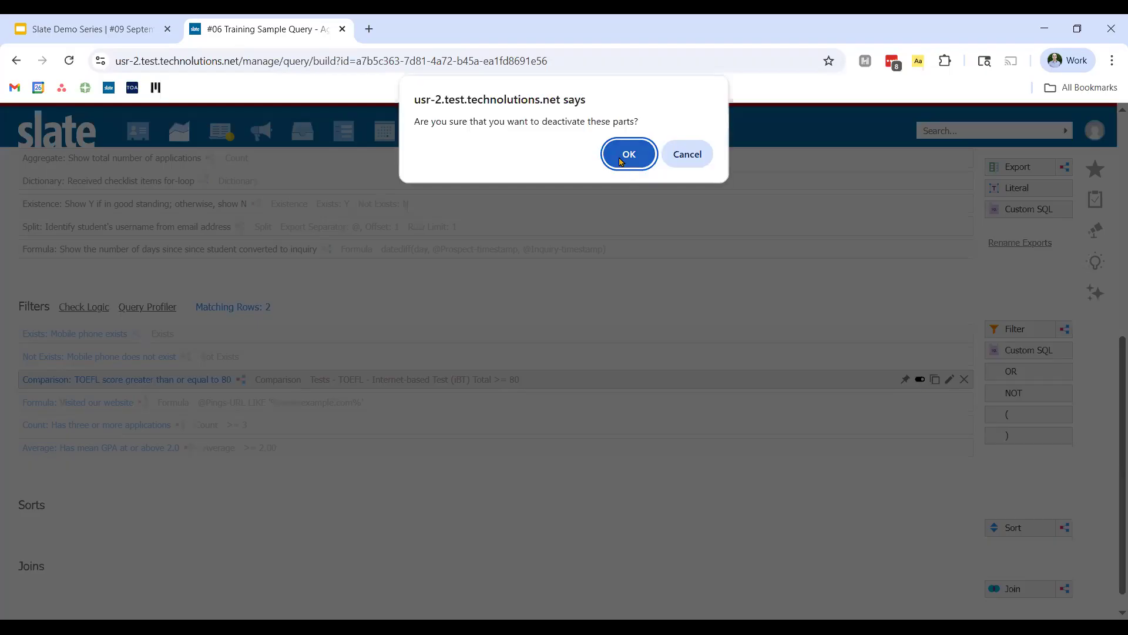
{"action": "left_click", "coordinate": [620, 162]}
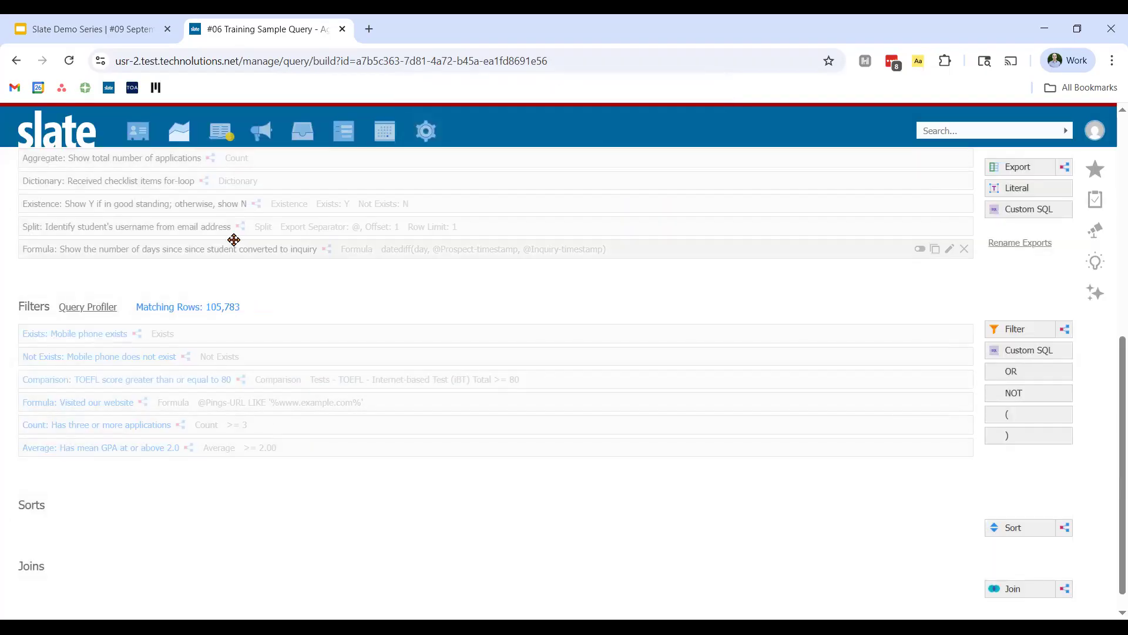
Open the "Formula: Visited our website" filter, view the function suggestions by entering # as the formula, and restore the original formula
{"action": "left_click", "coordinate": [390, 405]}
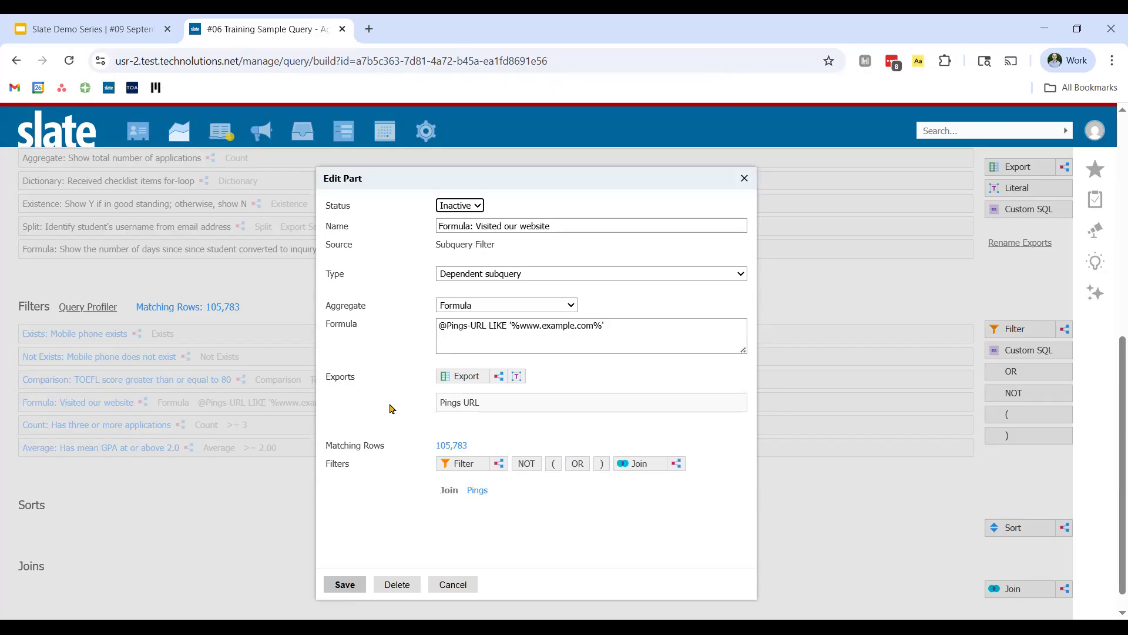
{"action": "left_click_drag", "start_coordinate": [678, 330], "coordinate": [377, 320]}
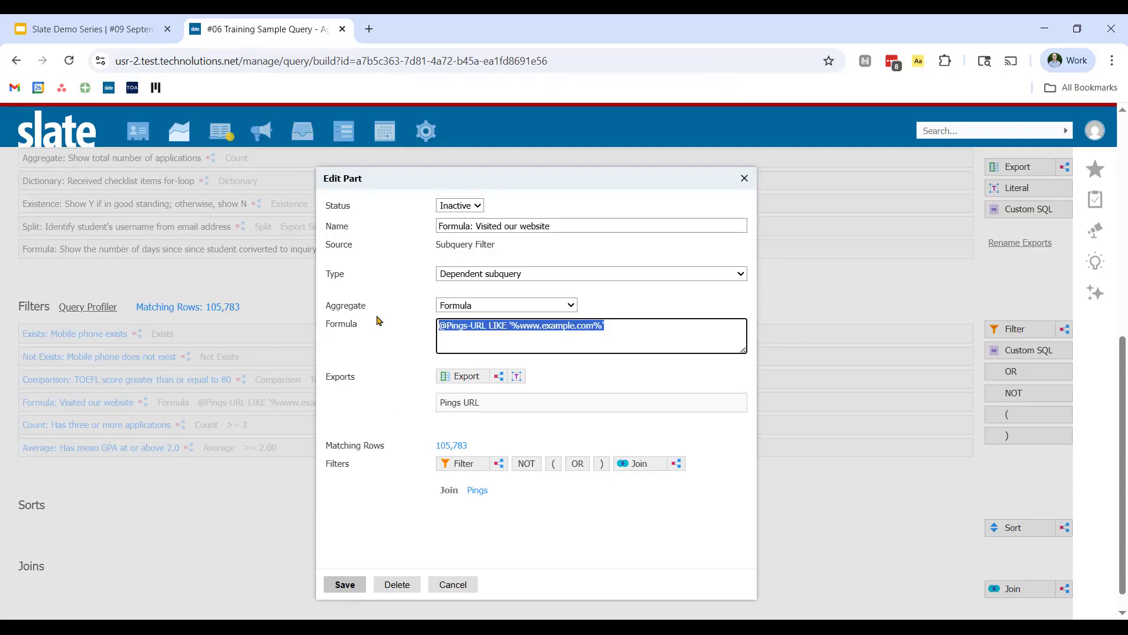
{"action": "key", "text": "BackSpace"}
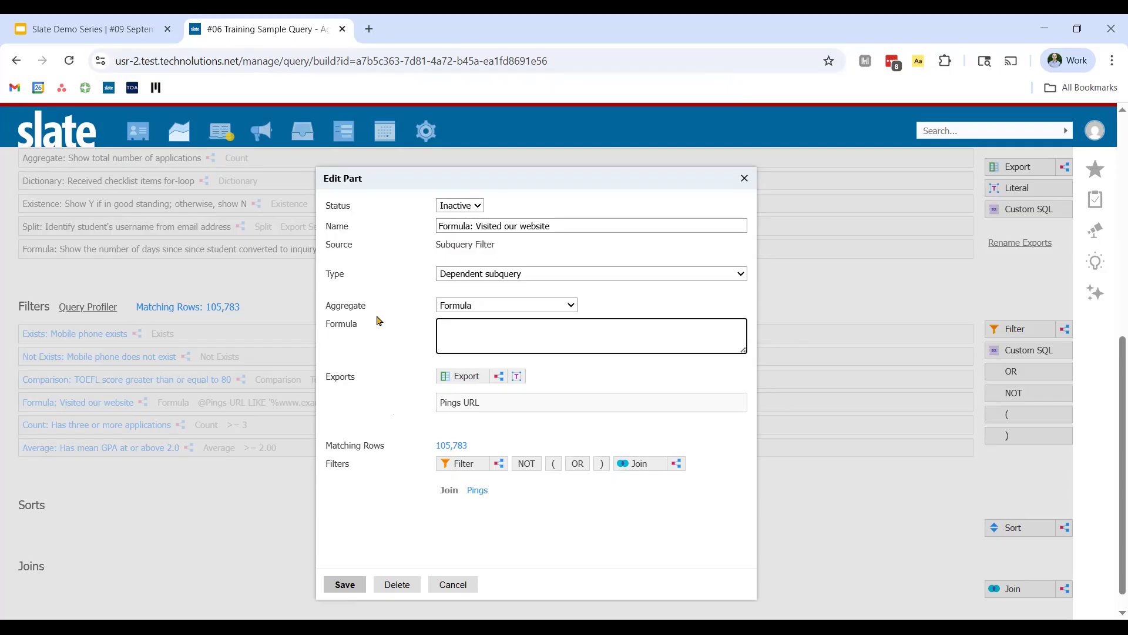
{"action": "type", "text": "#"}
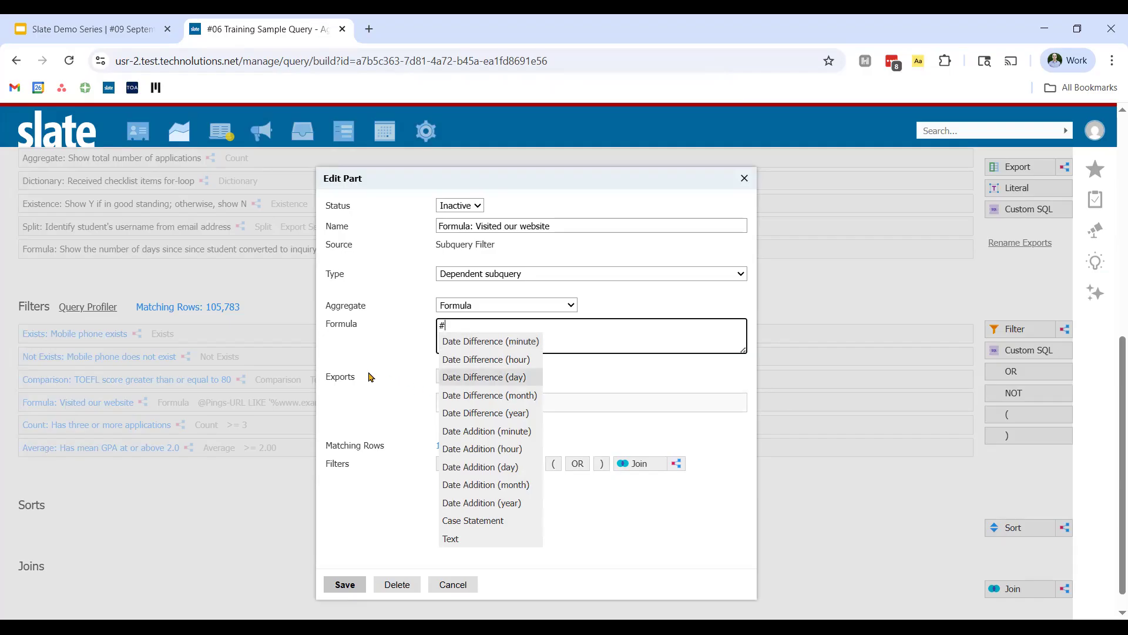
{"action": "key", "text": "ctrl+z"}
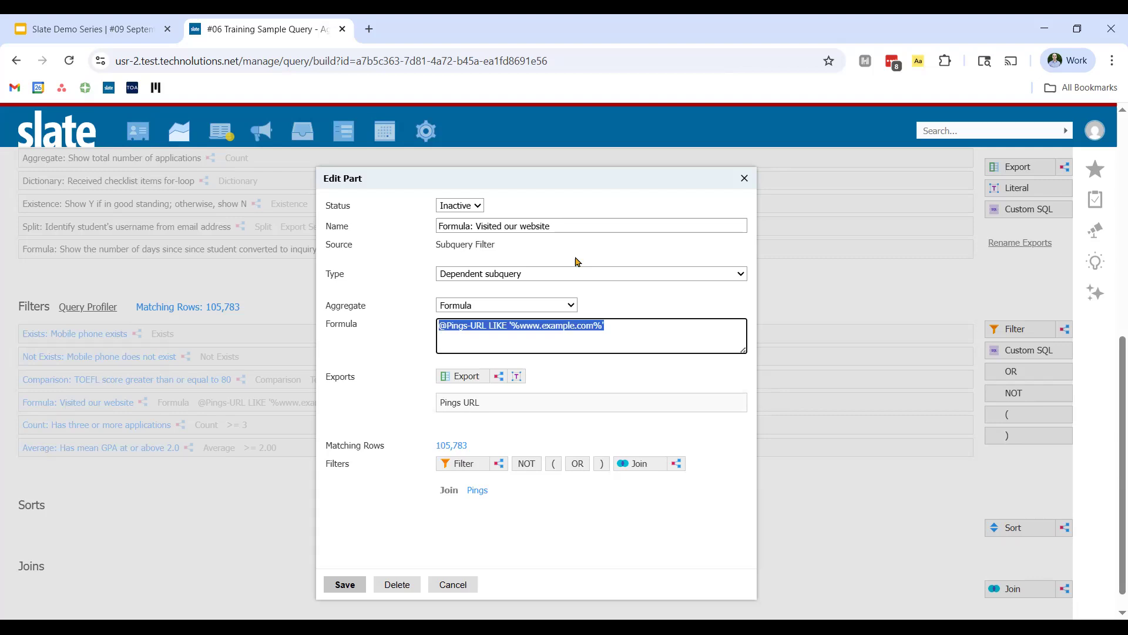
Examine the name and the LIKE pattern with % wildcards in the website-visit formula filter, and close it without saving
{"action": "left_click", "coordinate": [499, 351]}
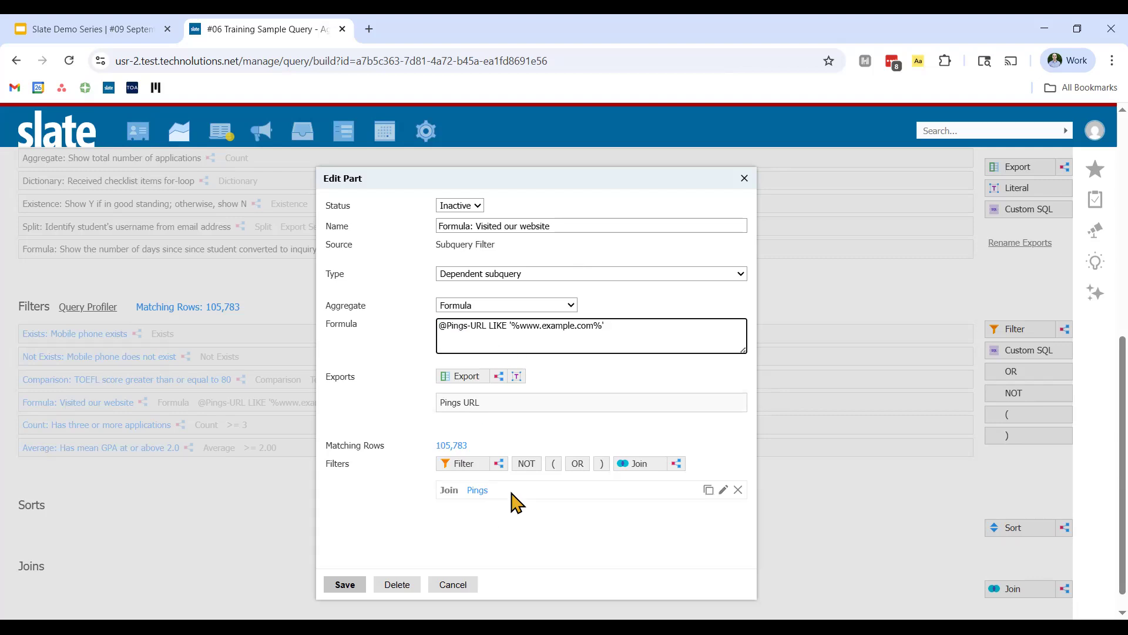
{"action": "left_click_drag", "start_coordinate": [556, 224], "coordinate": [475, 225]}
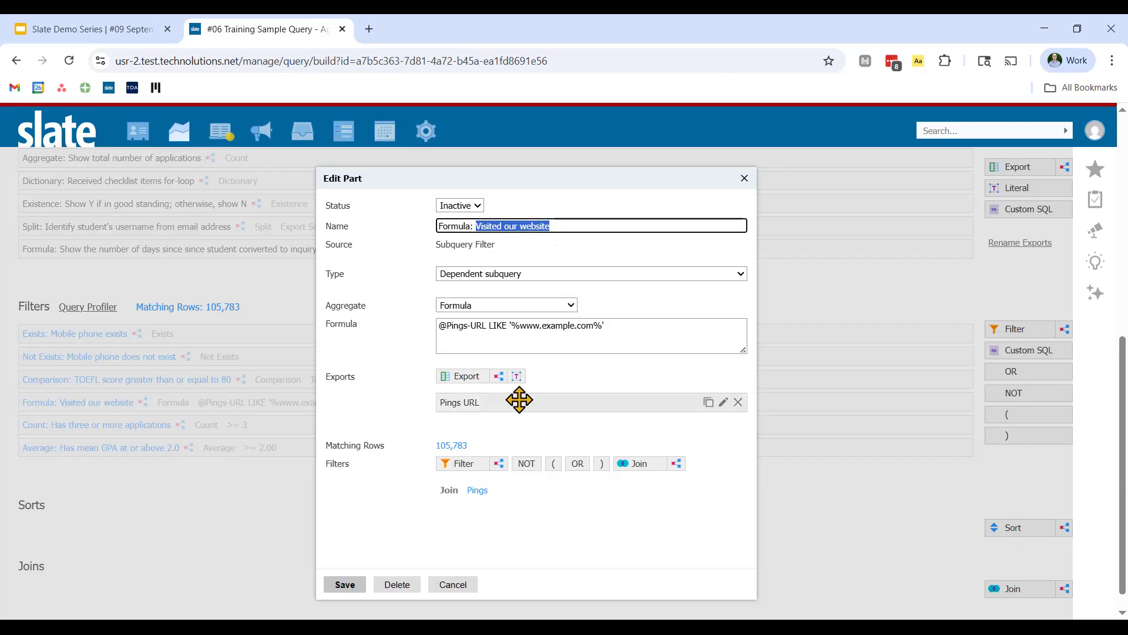
{"action": "left_click_drag", "start_coordinate": [437, 322], "coordinate": [595, 327]}
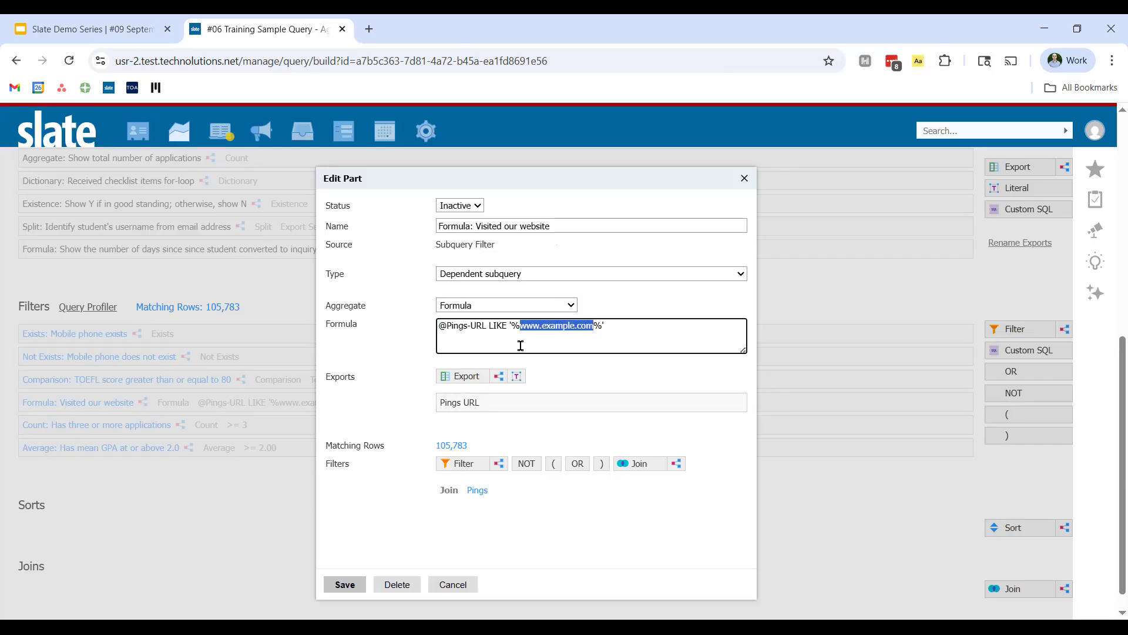
{"action": "left_click", "coordinate": [509, 322]}
{"action": "left_click_drag", "start_coordinate": [511, 324], "coordinate": [519, 325]}
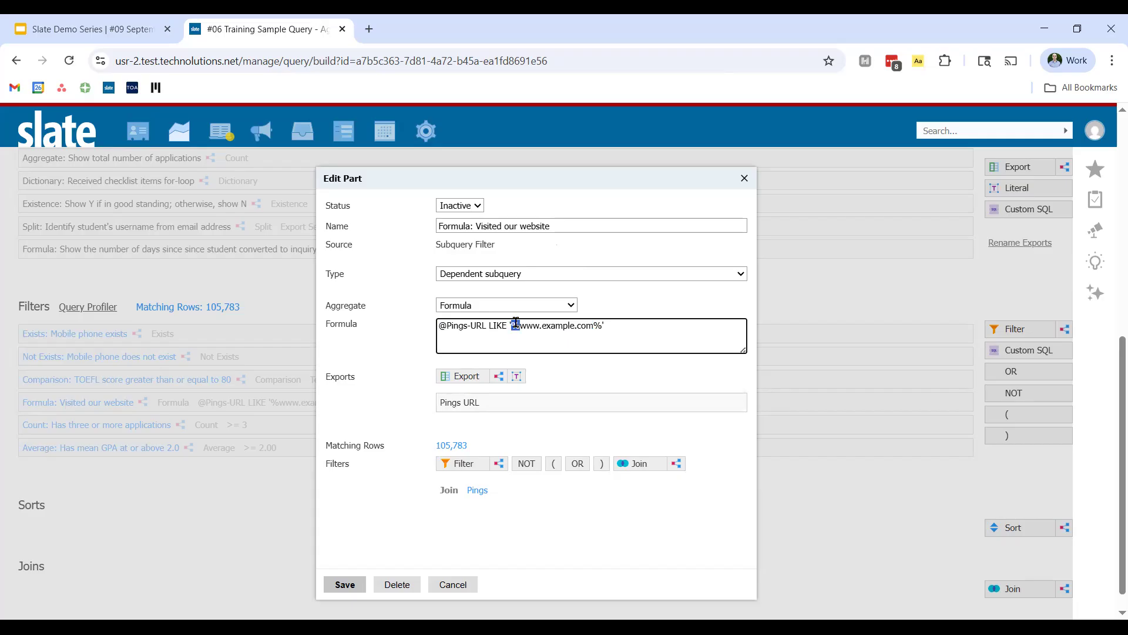
{"action": "left_click", "coordinate": [509, 325]}
{"action": "left_click_drag", "start_coordinate": [520, 325], "coordinate": [593, 327]}
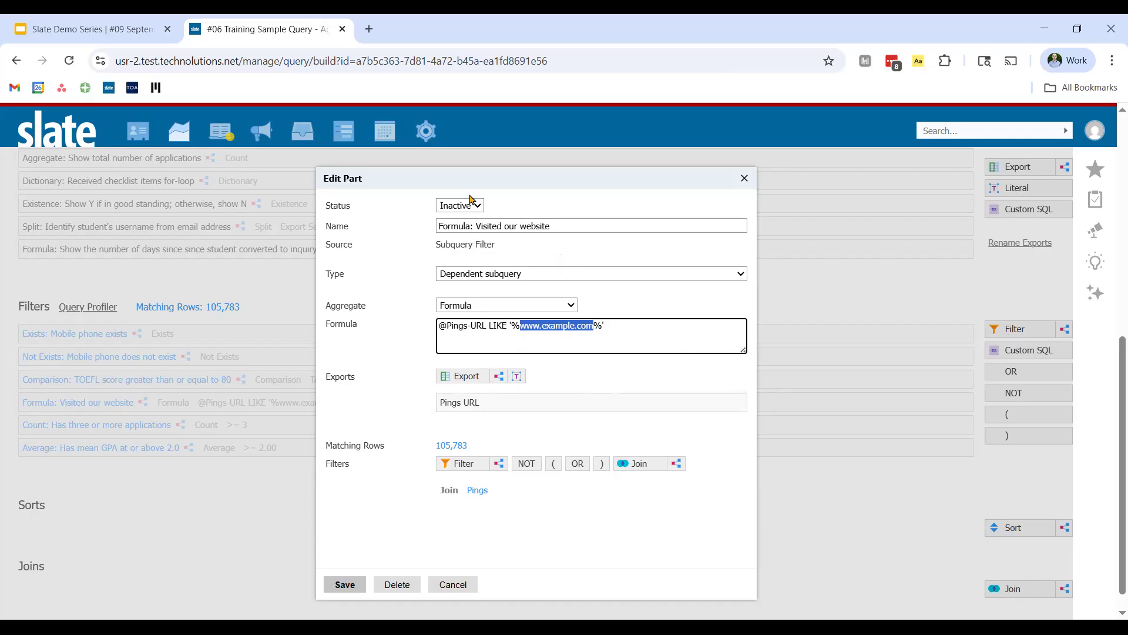
{"action": "left_click", "coordinate": [454, 584]}
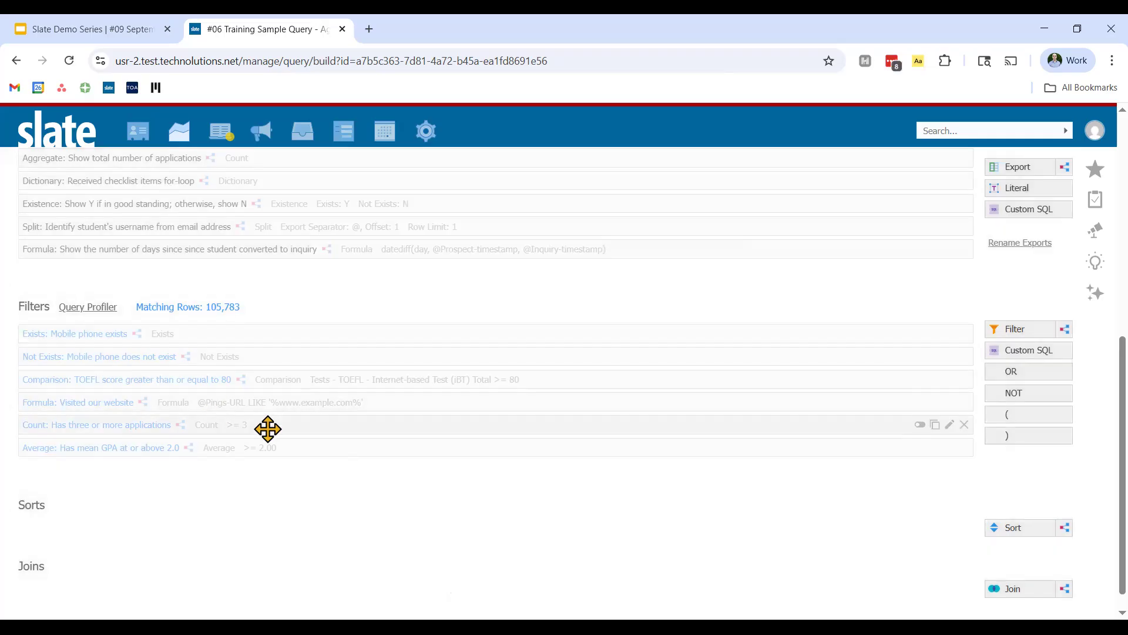
Open the "Count: Has three or more applications" filter and examine its aggregate options and name
{"action": "left_click", "coordinate": [306, 428]}
{"action": "left_click", "coordinate": [539, 308]}
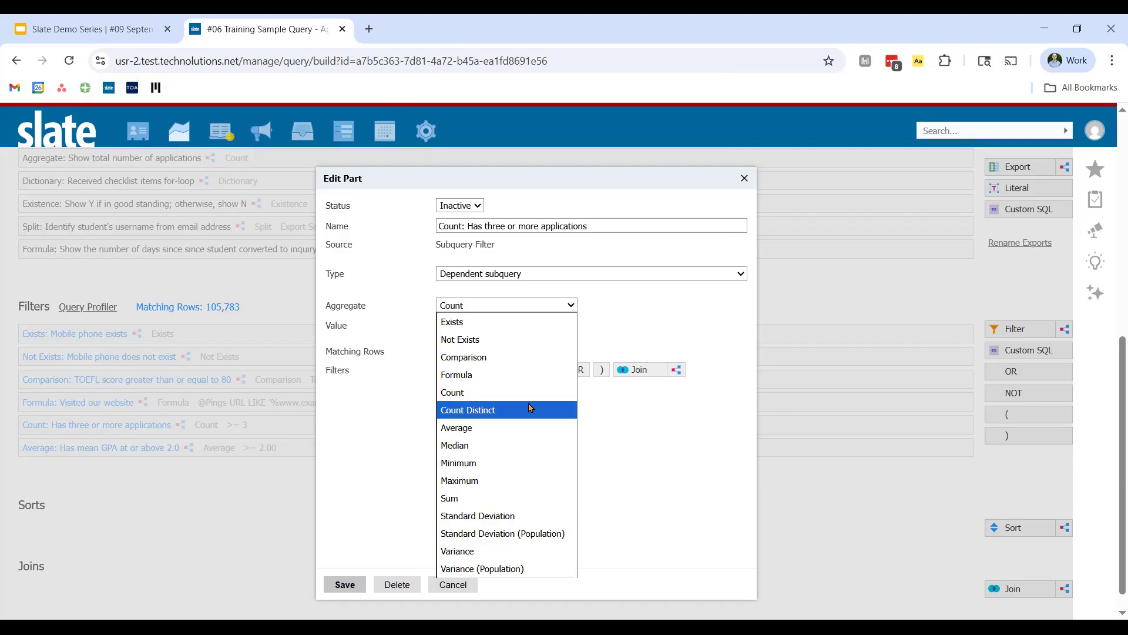
{"action": "left_click", "coordinate": [565, 305]}
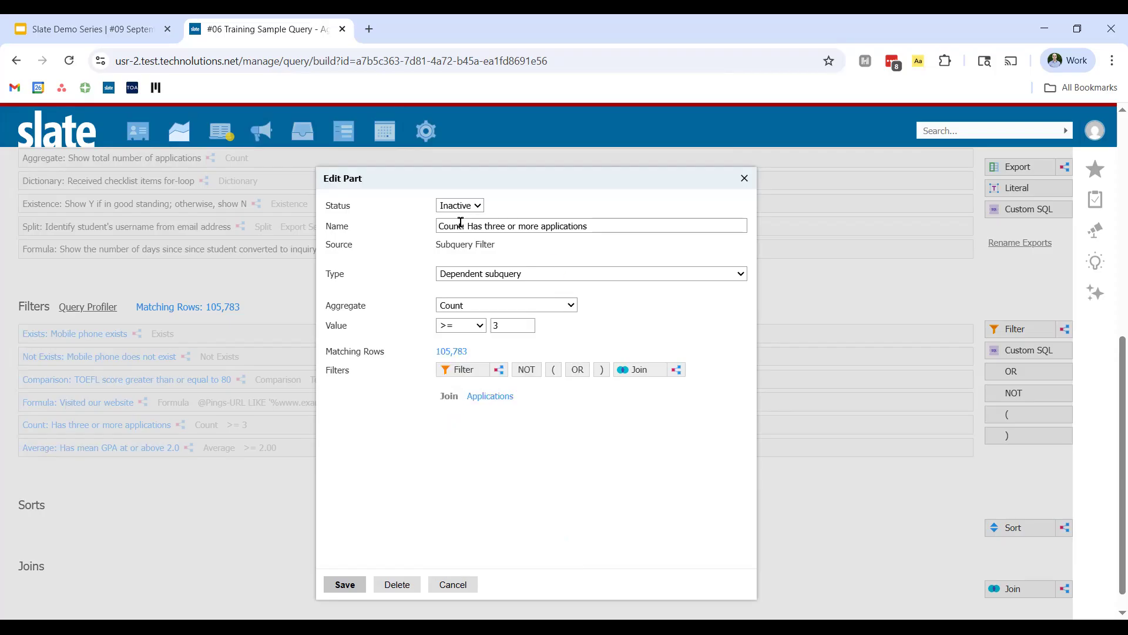
{"action": "left_click_drag", "start_coordinate": [438, 226], "coordinate": [616, 219]}
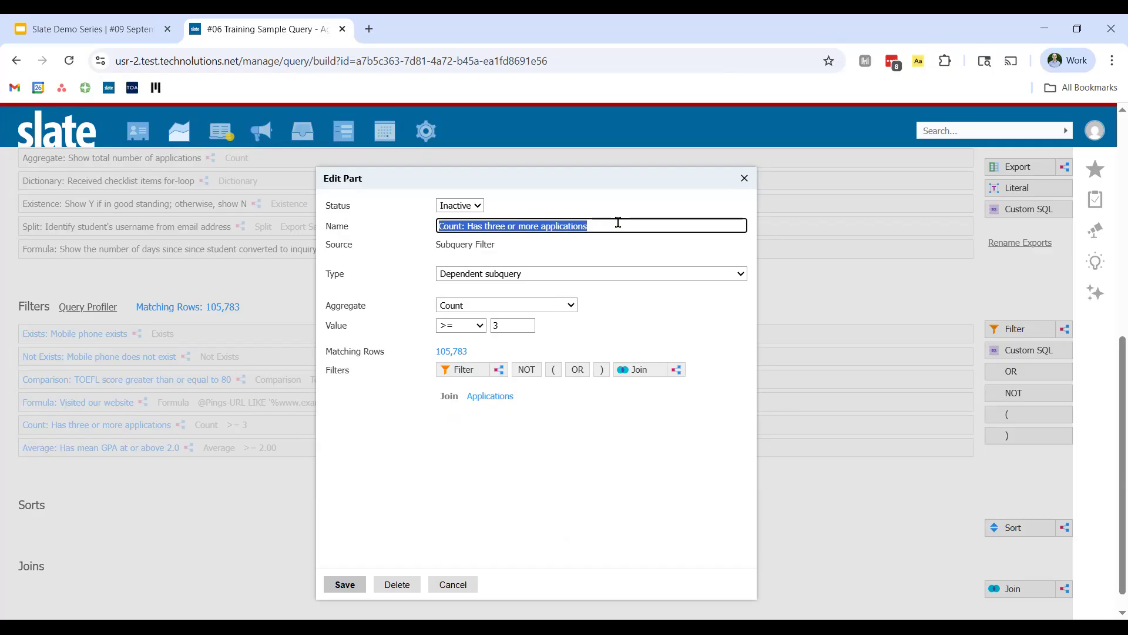
Save the three-or-more-applications count filter as active to check its matching rows, and deactivate it again
{"action": "left_click", "coordinate": [471, 205]}
{"action": "left_click", "coordinate": [470, 224]}
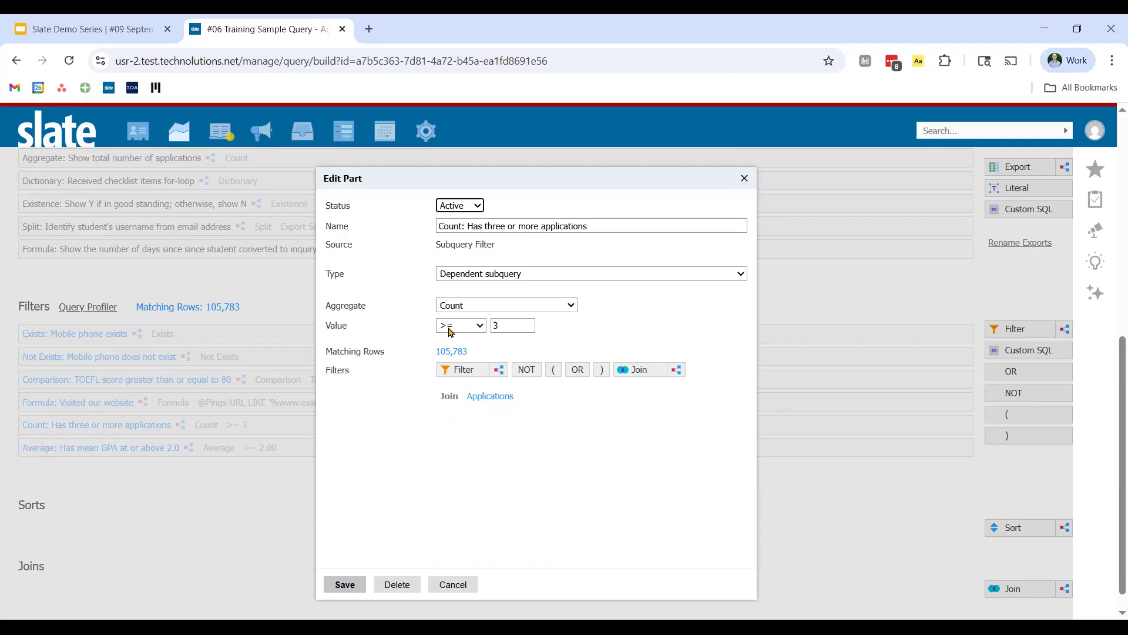
{"action": "double_click", "coordinate": [509, 325]}
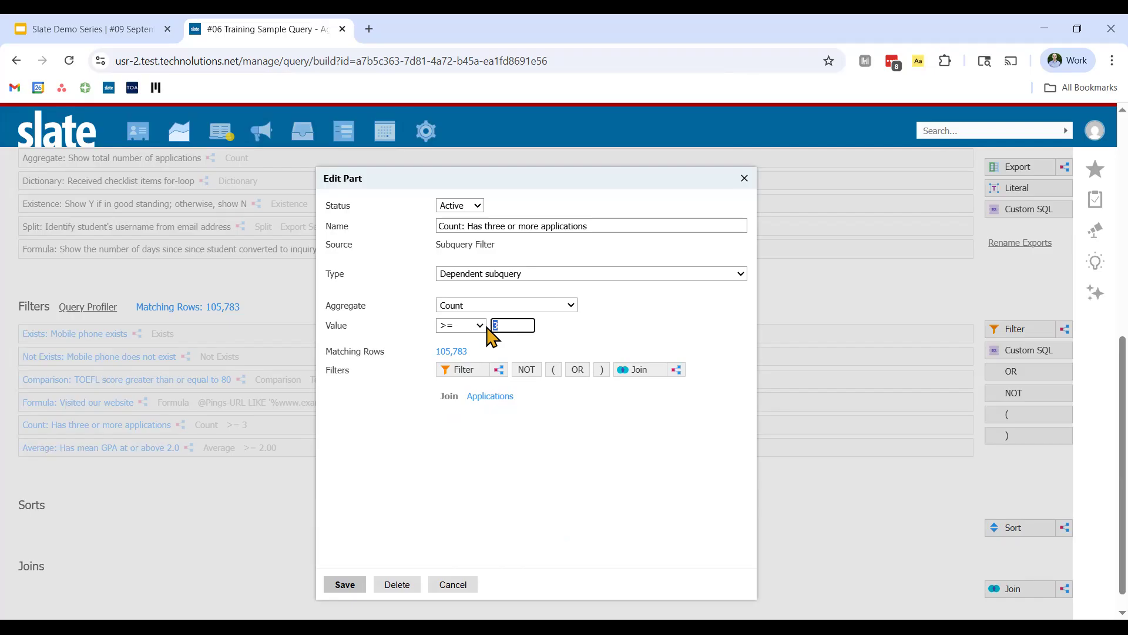
{"action": "left_click", "coordinate": [355, 585]}
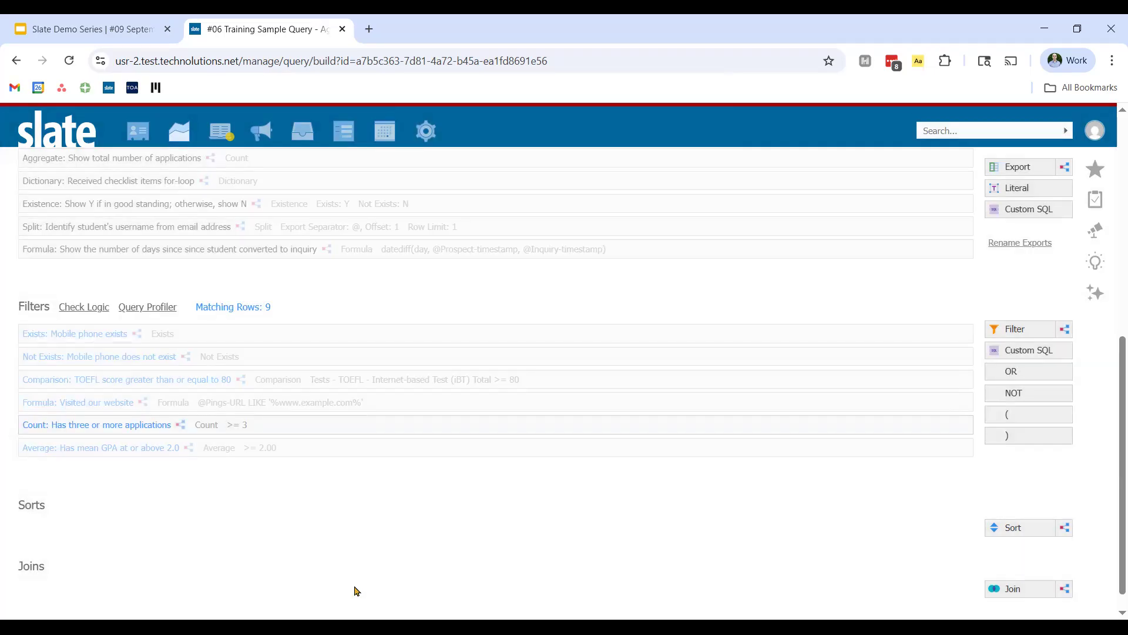
{"action": "mouse_move", "coordinate": [966, 454]}
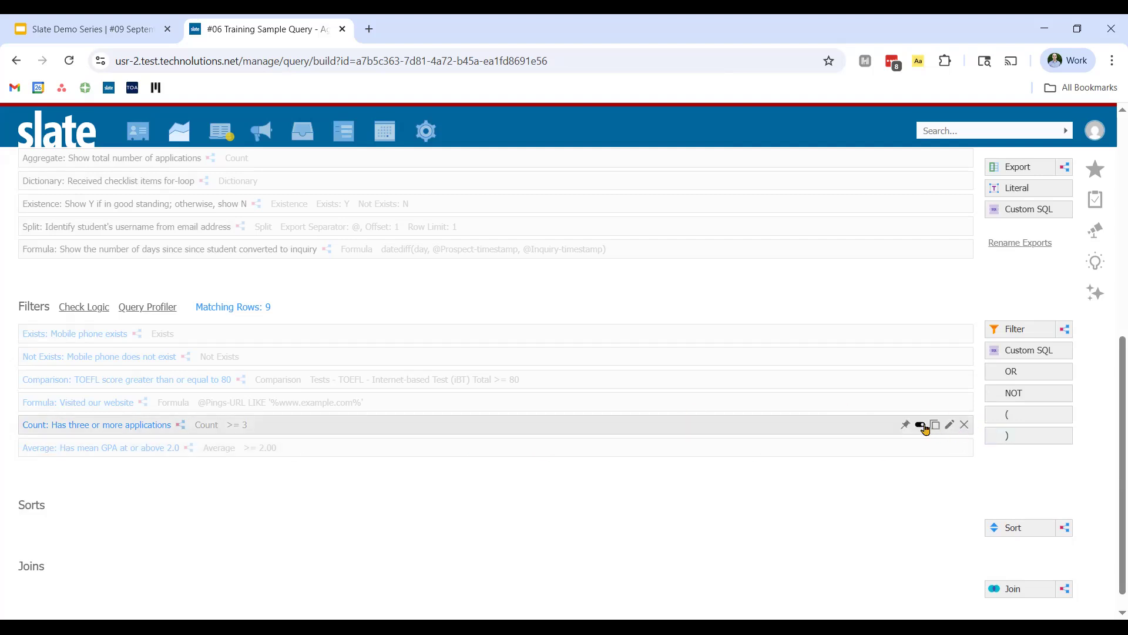
{"action": "left_click", "coordinate": [921, 424]}
{"action": "key", "text": "Return"}
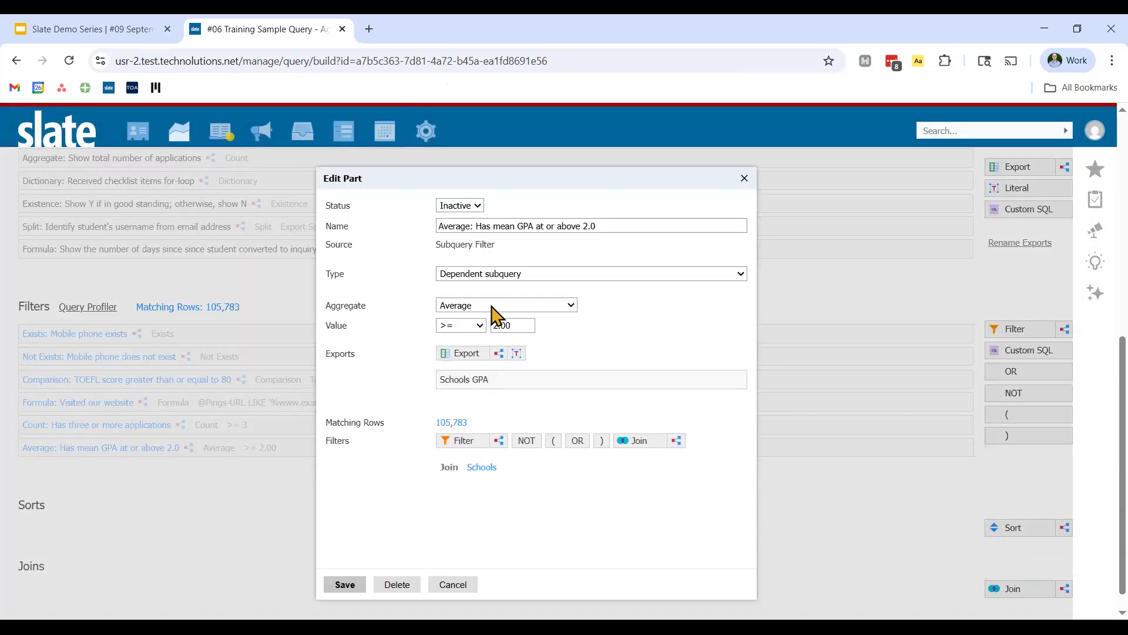
Examine the aggregate options and the name of the "Average: Has mean GPA at or above 2.0" filter
{"action": "left_click", "coordinate": [495, 307]}
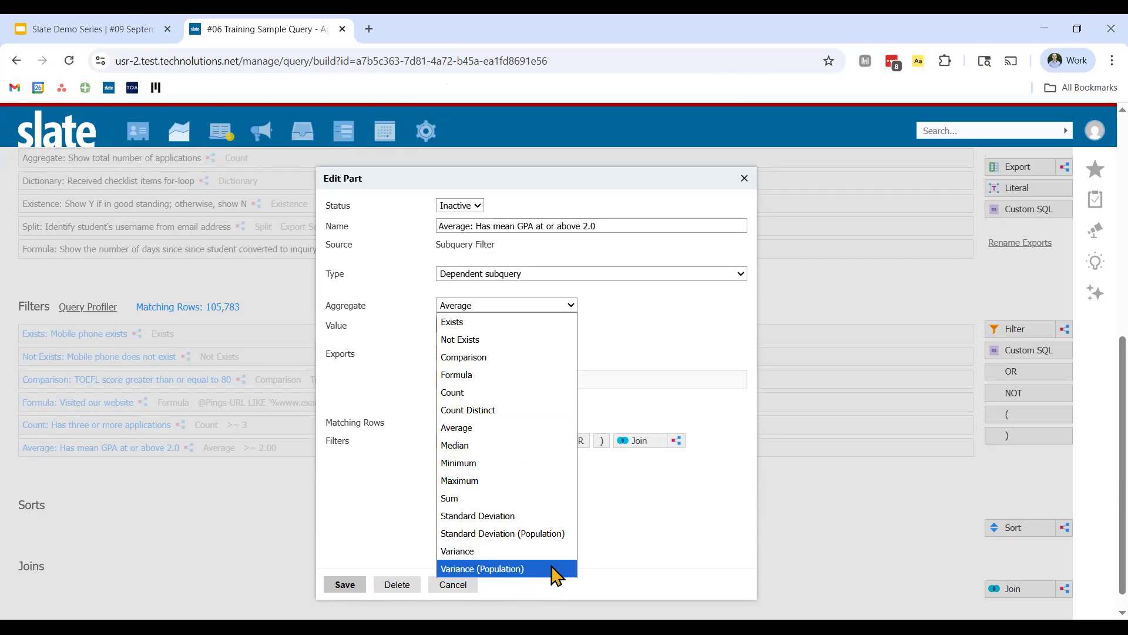
{"action": "left_click", "coordinate": [635, 513]}
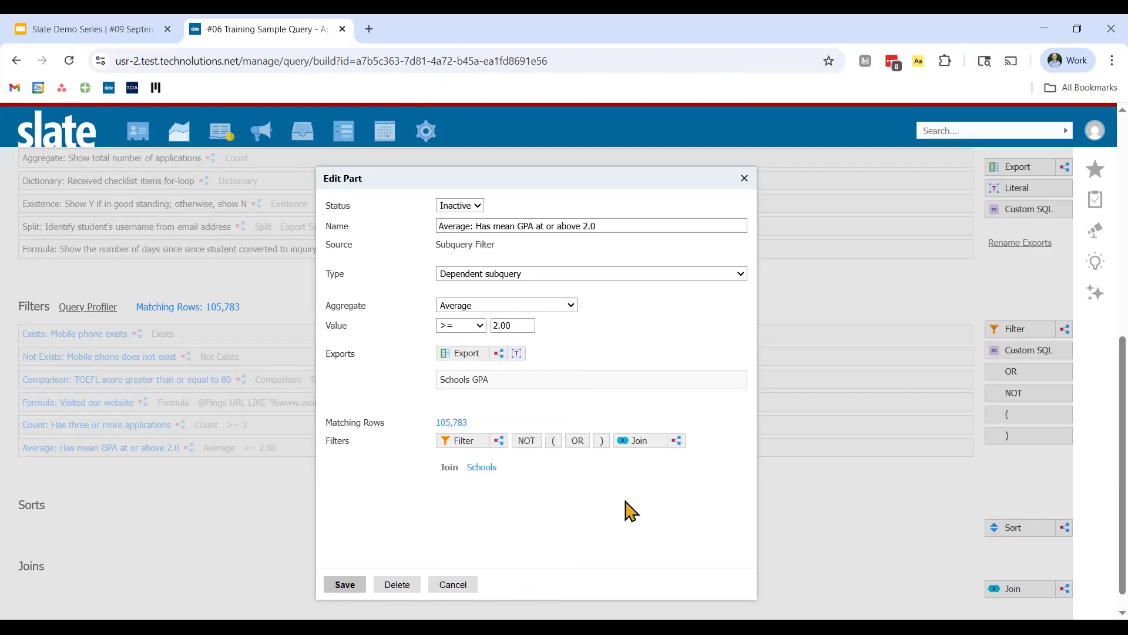
{"action": "left_click_drag", "start_coordinate": [473, 225], "coordinate": [637, 218]}
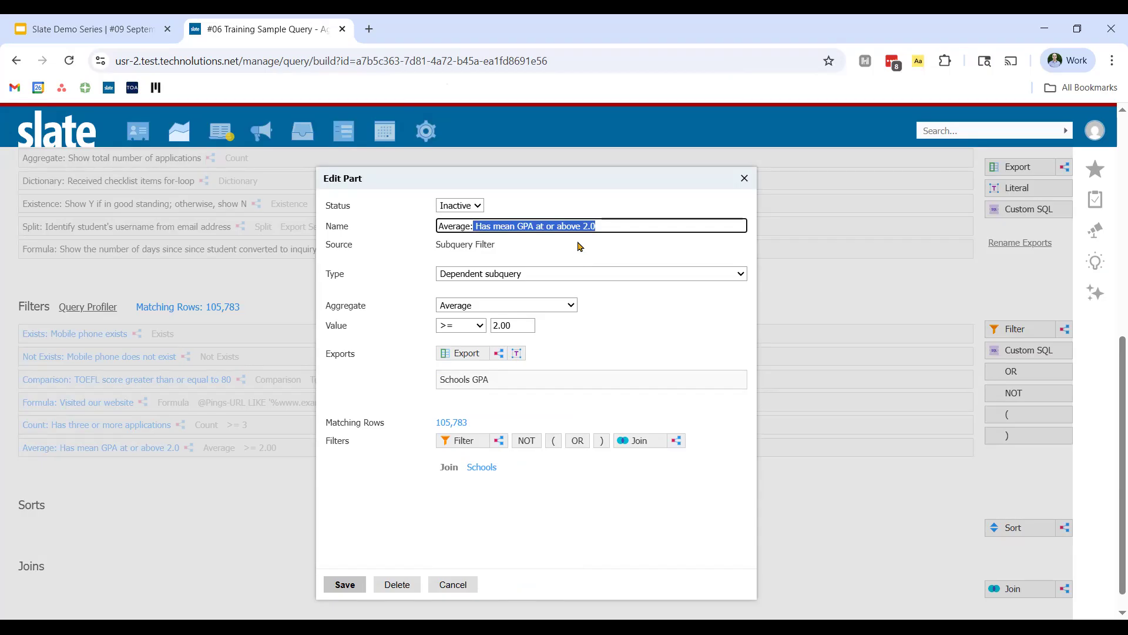
{"action": "left_click", "coordinate": [542, 538]}
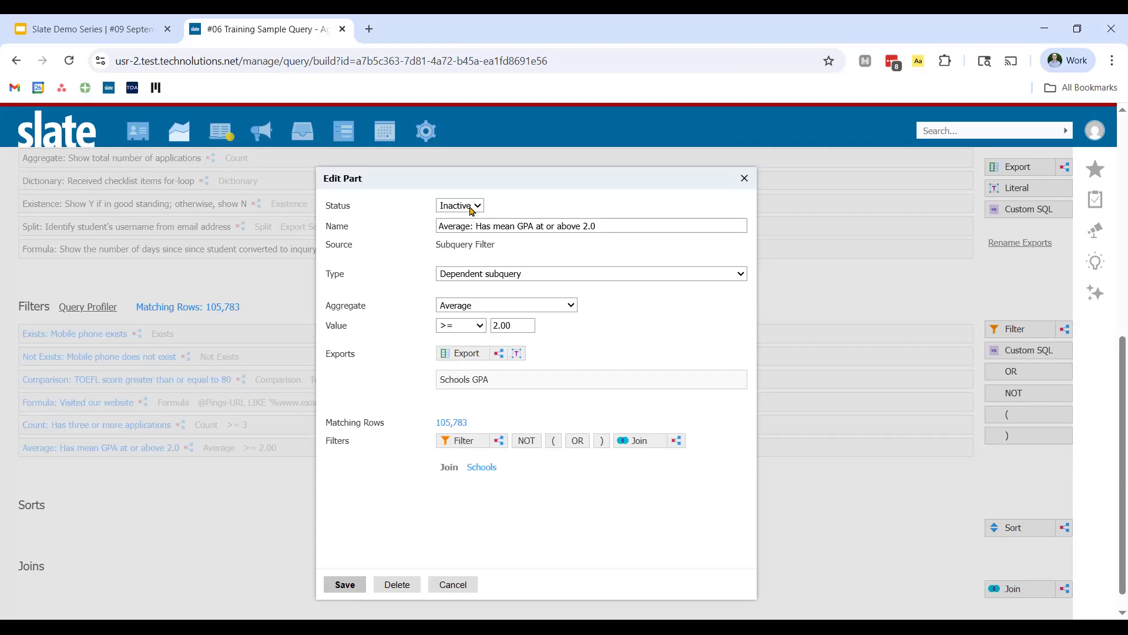
Save the mean GPA average filter as active to check its matching rows, and deactivate it again
{"action": "key", "text": "Up"}
{"action": "left_click", "coordinate": [342, 585]}
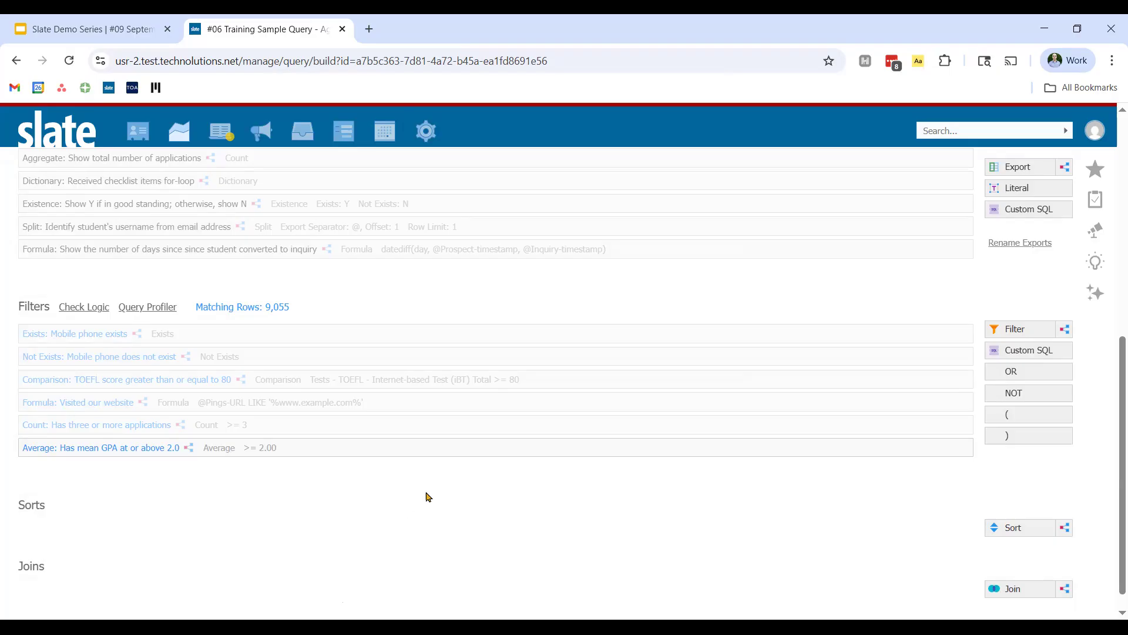
{"action": "left_click", "coordinate": [921, 449]}
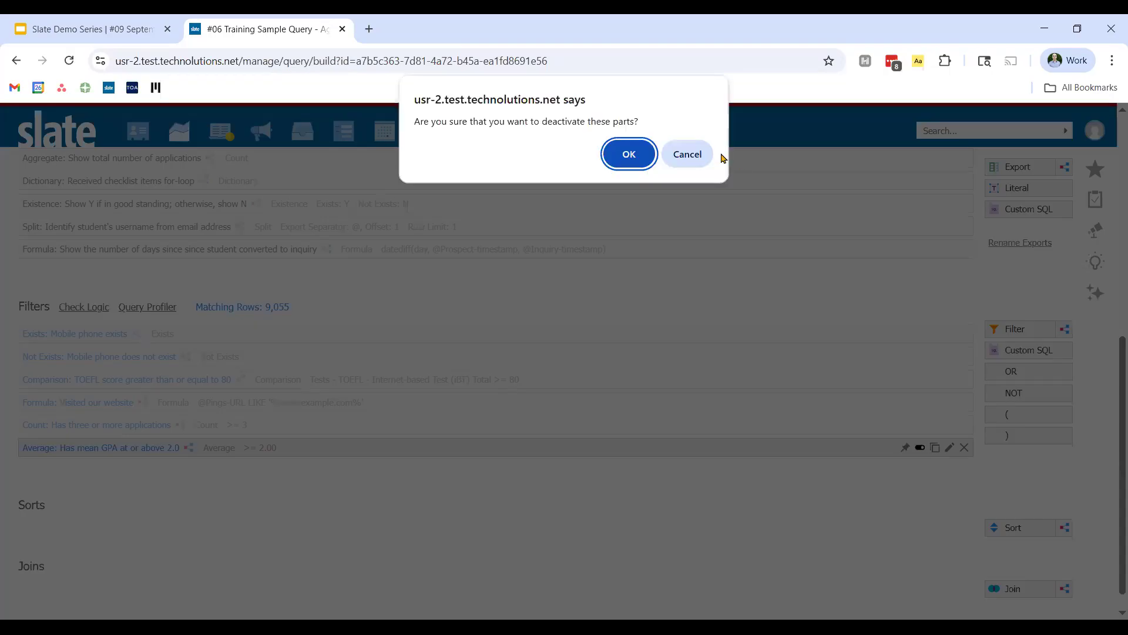
{"action": "key", "text": "Return"}
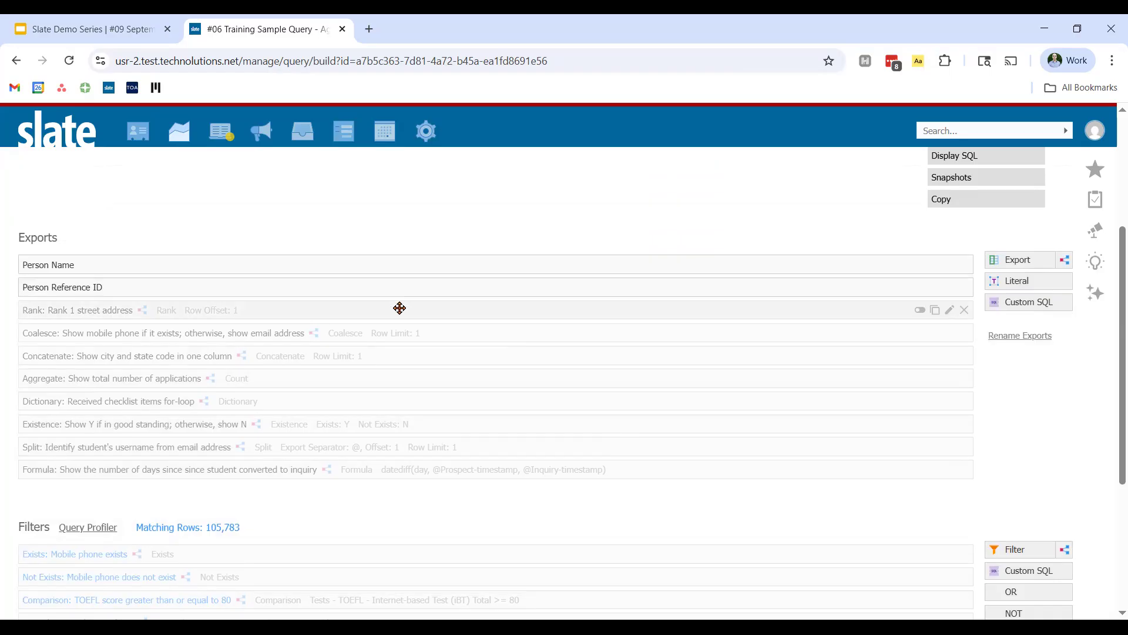
Start a new subquery export in the Exports section to review its available output types, and cancel it
{"action": "scroll", "coordinate": [120, 269], "scroll_direction": "up", "scroll_amount": 1}
{"action": "left_click_drag", "start_coordinate": [19, 313], "coordinate": [107, 296]}
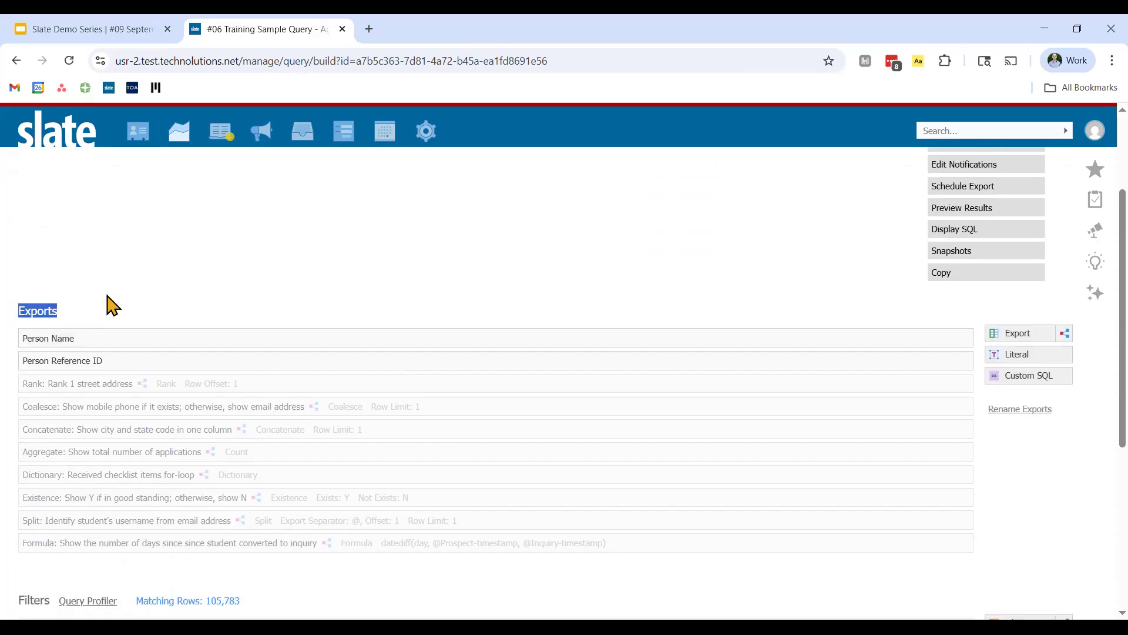
{"action": "left_click", "coordinate": [1066, 332]}
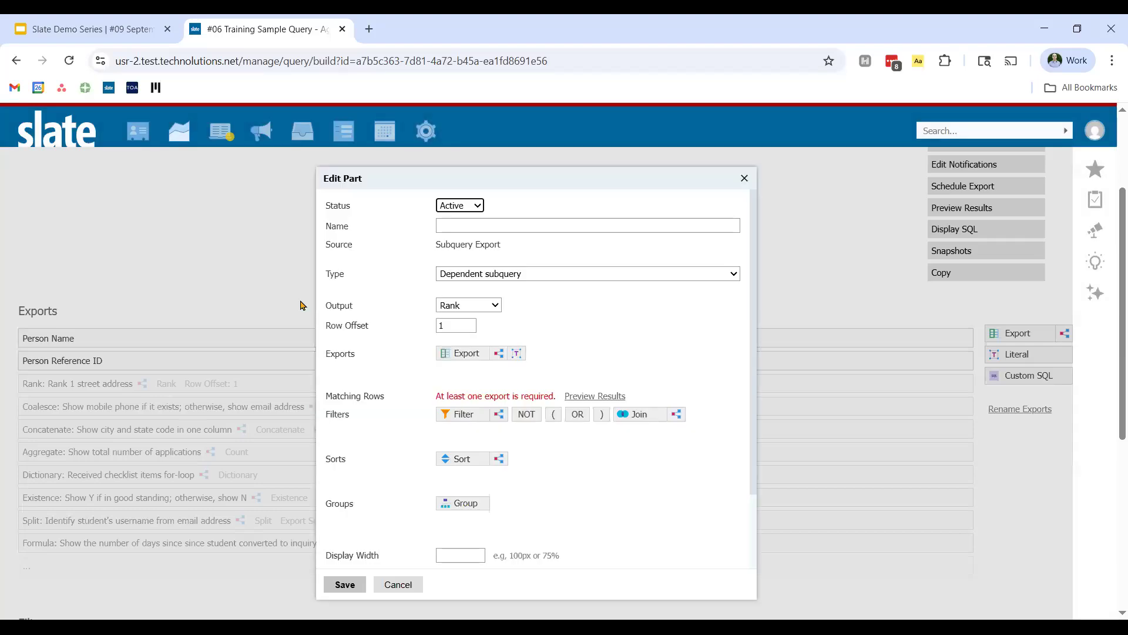
{"action": "left_click_drag", "start_coordinate": [322, 306], "coordinate": [366, 308]}
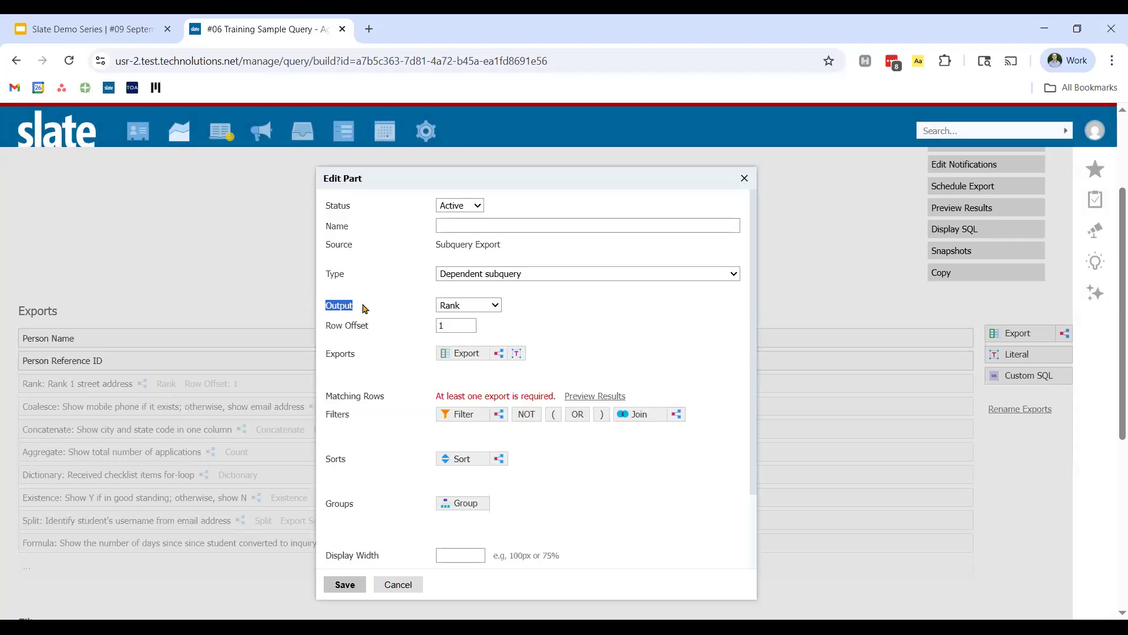
{"action": "left_click", "coordinate": [483, 308]}
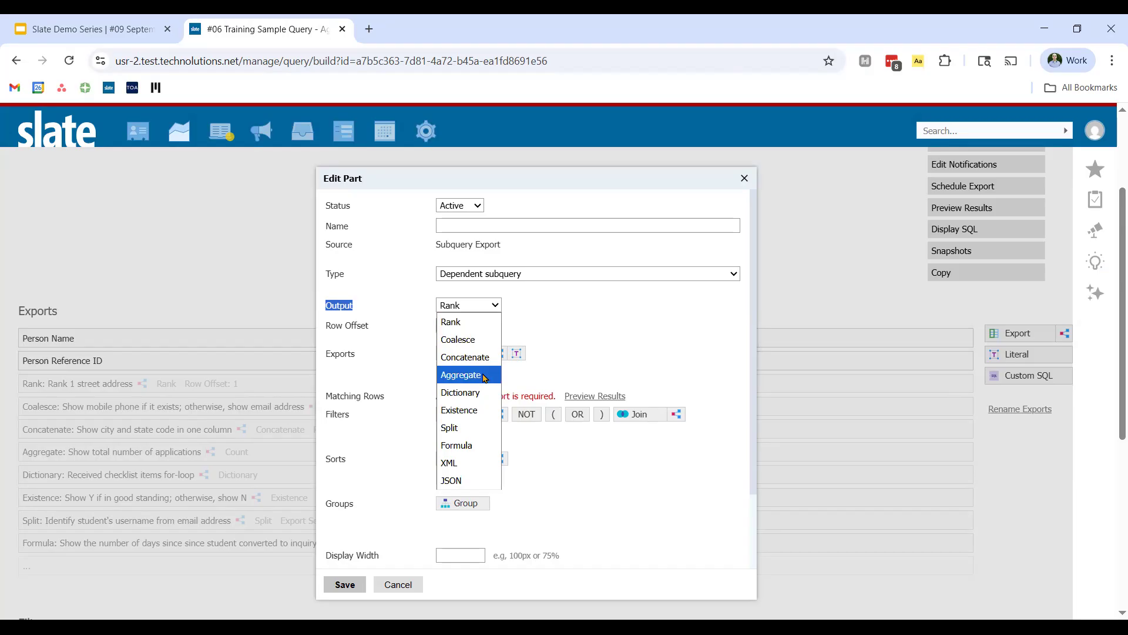
{"action": "left_click", "coordinate": [375, 304]}
{"action": "scroll", "coordinate": [44, 491], "scroll_direction": "down", "scroll_amount": 4}
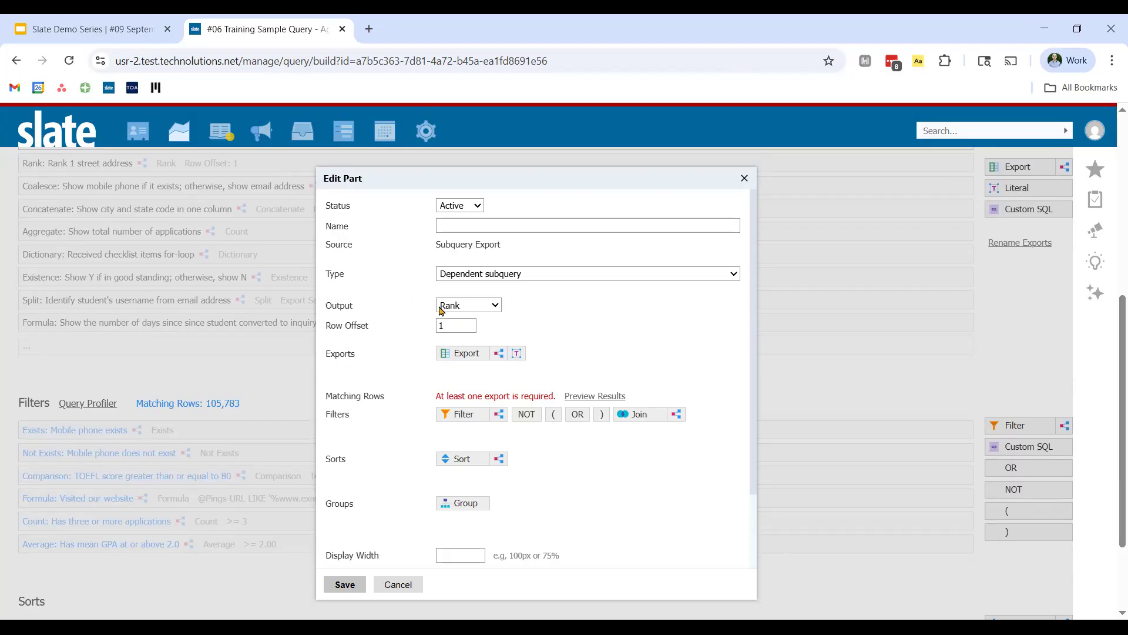
{"action": "scroll", "coordinate": [146, 310], "scroll_direction": "up", "scroll_amount": 1}
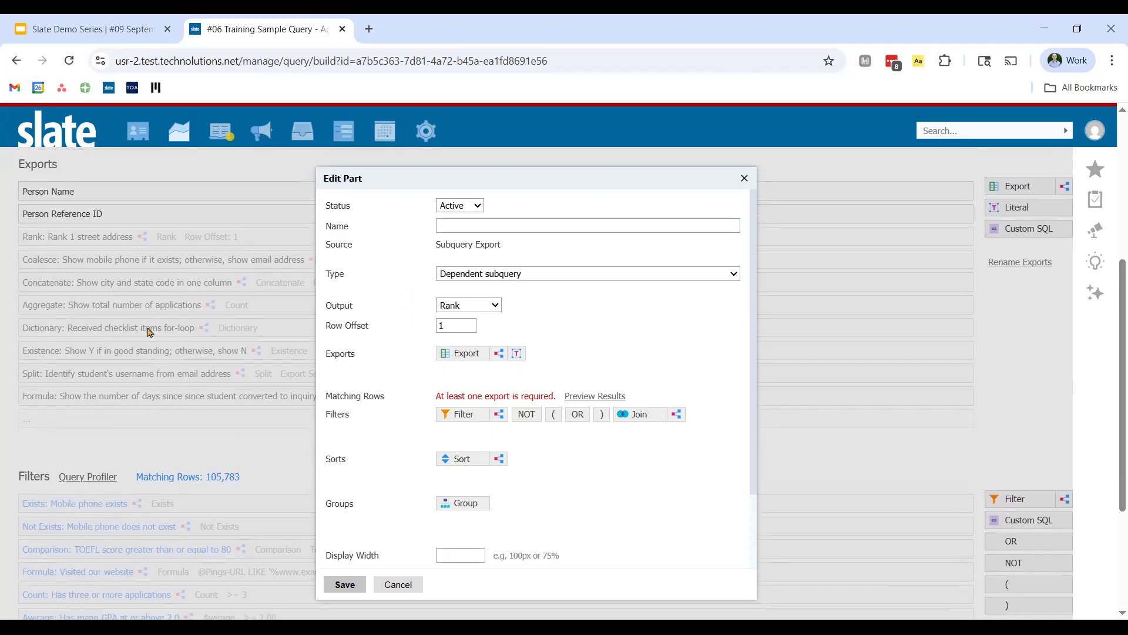
{"action": "left_click", "coordinate": [394, 584]}
In the "Rank: Rank 1 street address" export, try row offset 2, restore it to 1, and save the export as active
{"action": "scroll", "coordinate": [437, 340], "scroll_direction": "up", "scroll_amount": 2}
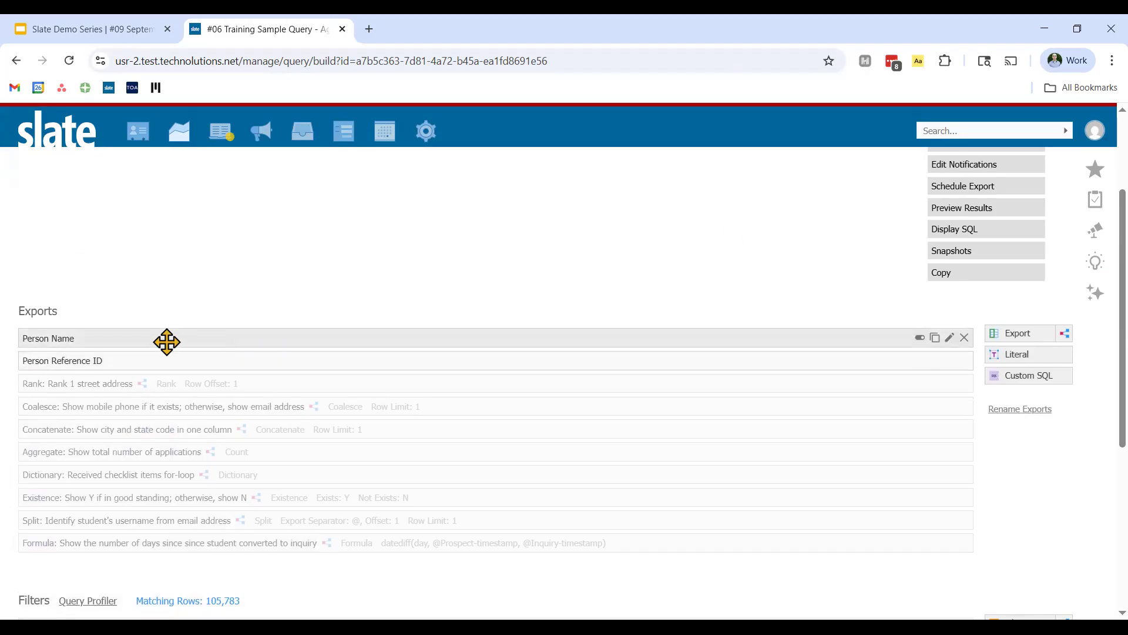
{"action": "left_click", "coordinate": [217, 381]}
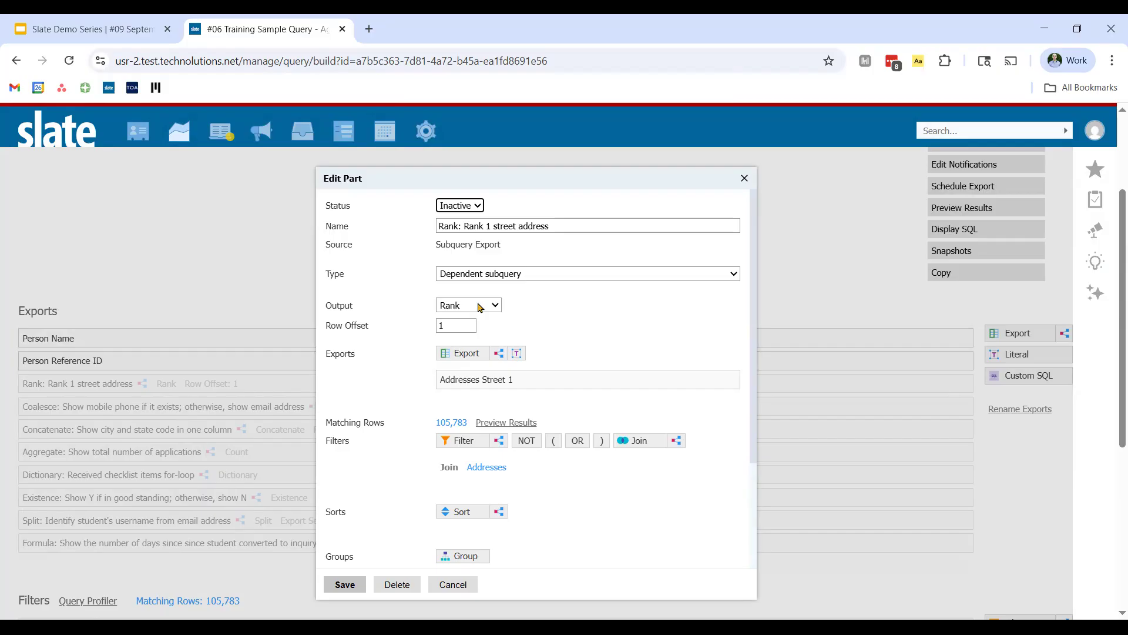
{"action": "double_click", "coordinate": [457, 325]}
{"action": "type", "text": "2"}
{"action": "double_click", "coordinate": [461, 325]}
{"action": "type", "text": "1"}
{"action": "left_click", "coordinate": [466, 211]}
{"action": "left_click", "coordinate": [466, 229]}
{"action": "left_click", "coordinate": [339, 590]}
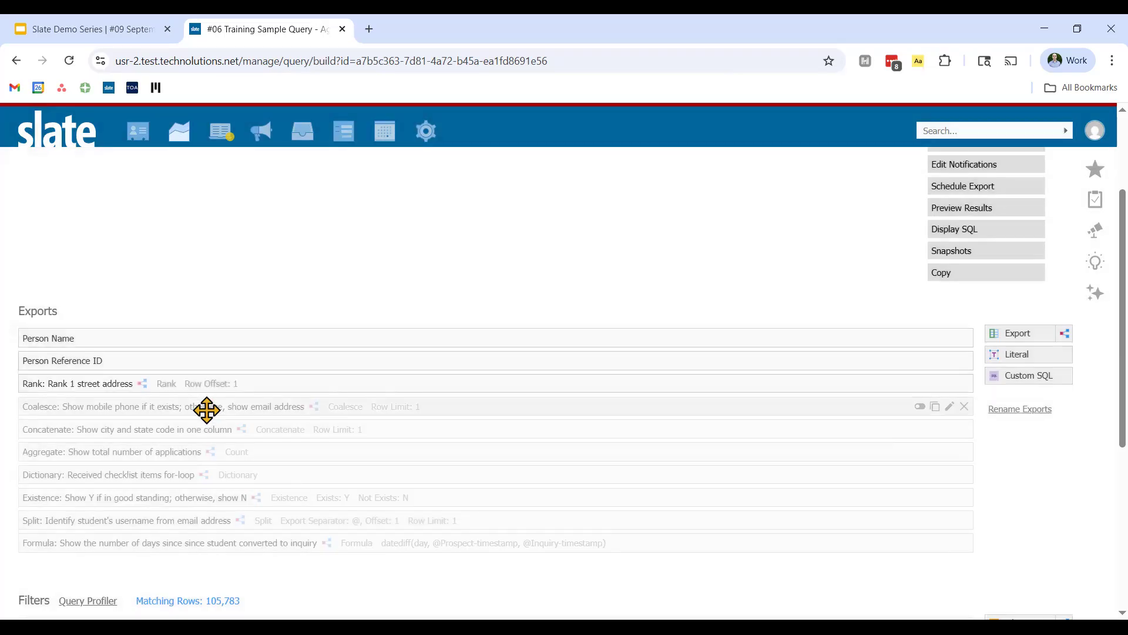
Save the Coalesce export for mobile phone or email address as active, and preview the query results
{"action": "left_click", "coordinate": [208, 407]}
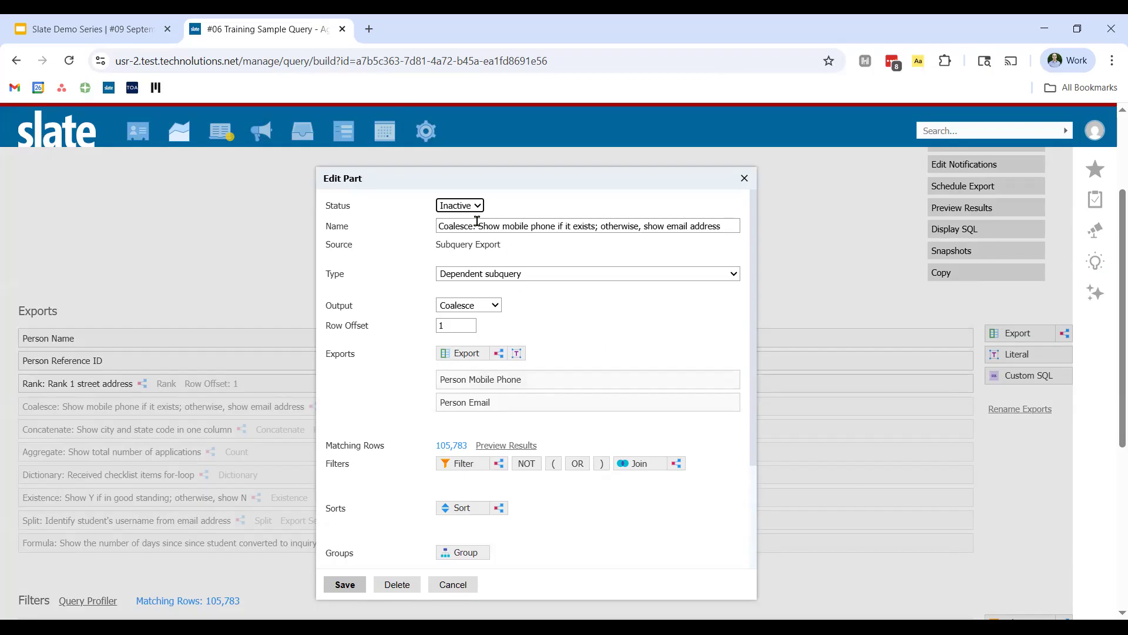
{"action": "left_click", "coordinate": [458, 221]}
{"action": "left_click", "coordinate": [488, 227]}
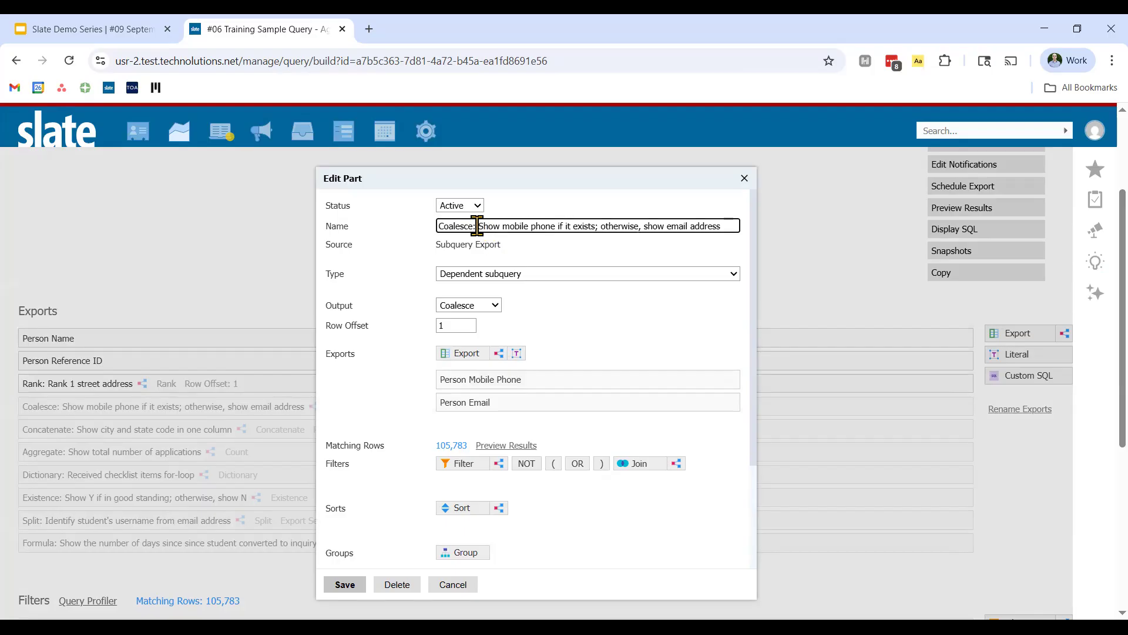
{"action": "left_click_drag", "start_coordinate": [476, 226], "coordinate": [735, 231]}
{"action": "left_click", "coordinate": [615, 228]}
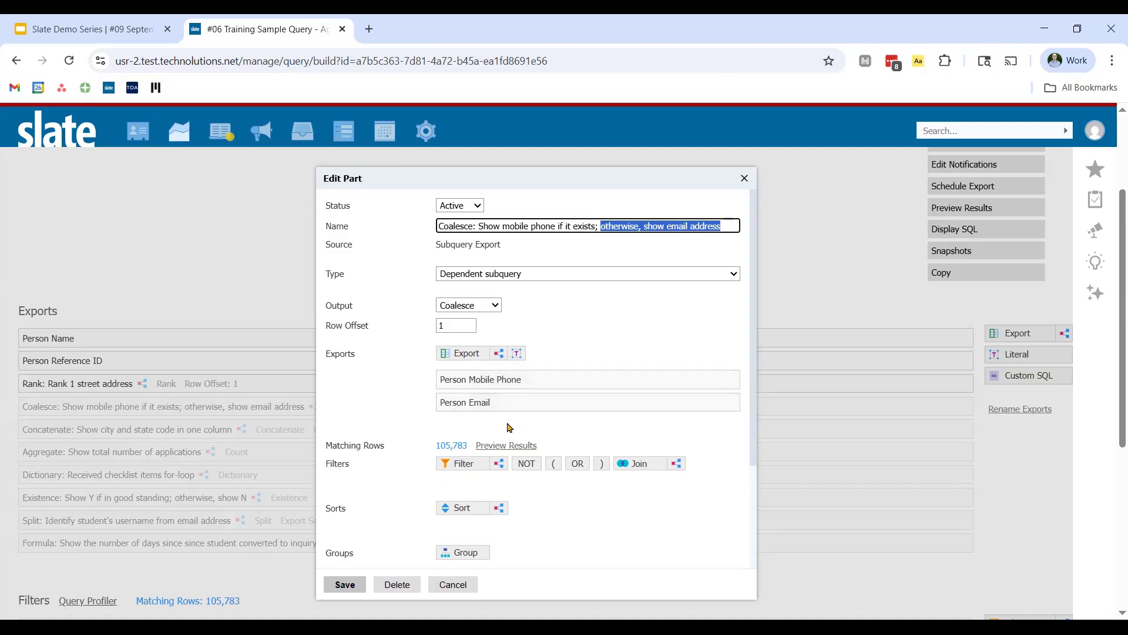
{"action": "left_click", "coordinate": [345, 584]}
{"action": "left_click", "coordinate": [955, 213]}
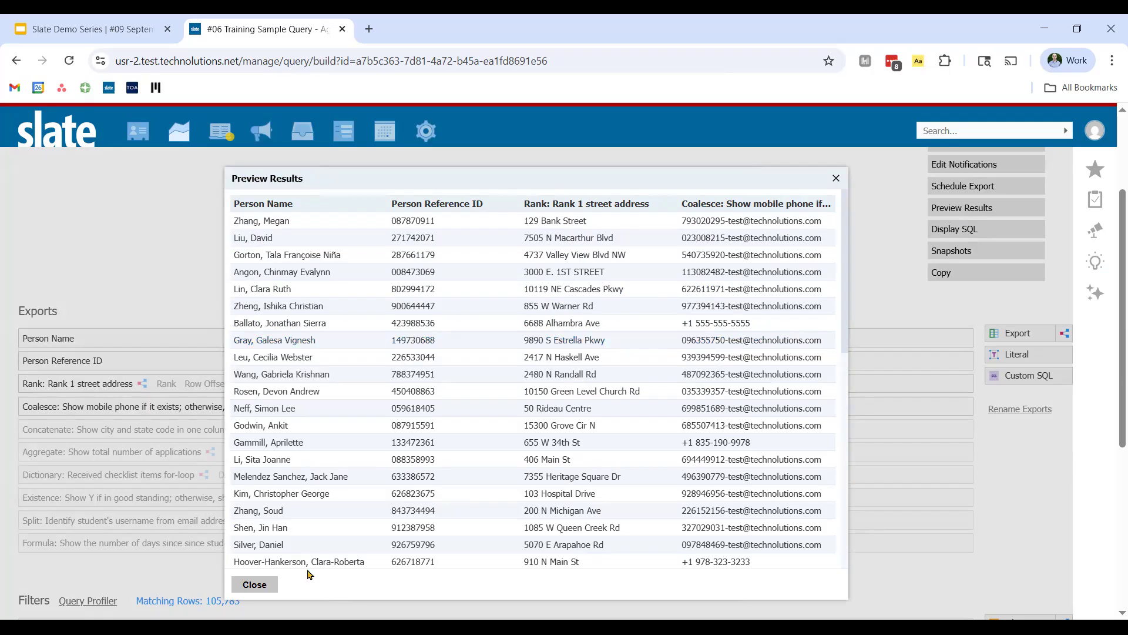
{"action": "left_click", "coordinate": [255, 584]}
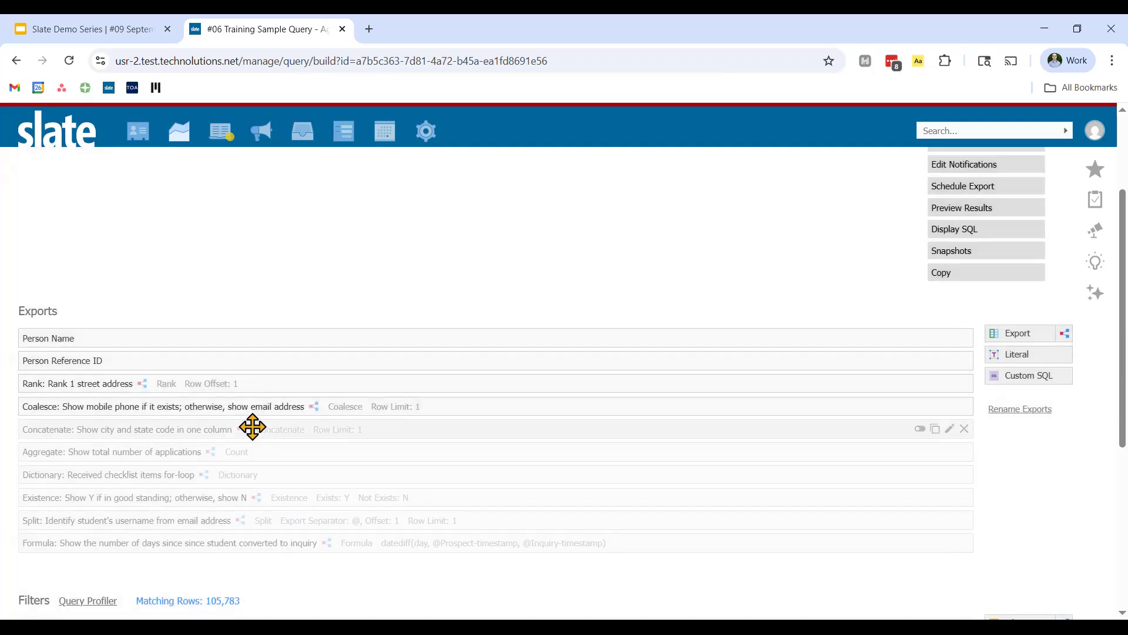
Save the Concatenate export for city and state code as active, and preview the query results
{"action": "left_click", "coordinate": [339, 429]}
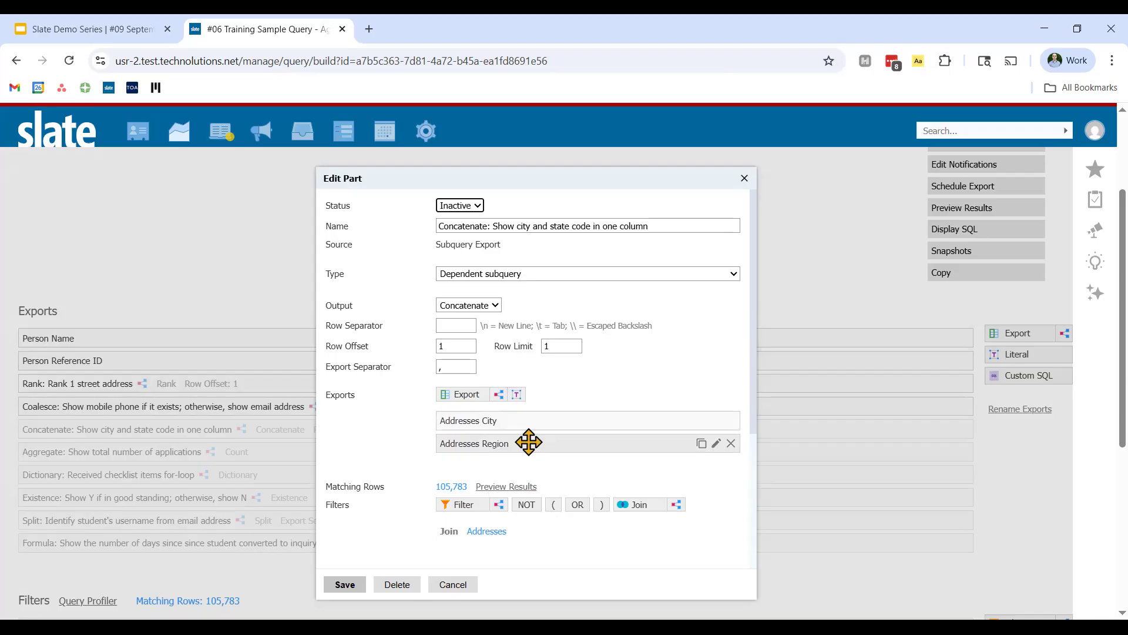
{"action": "double_click", "coordinate": [460, 366]}
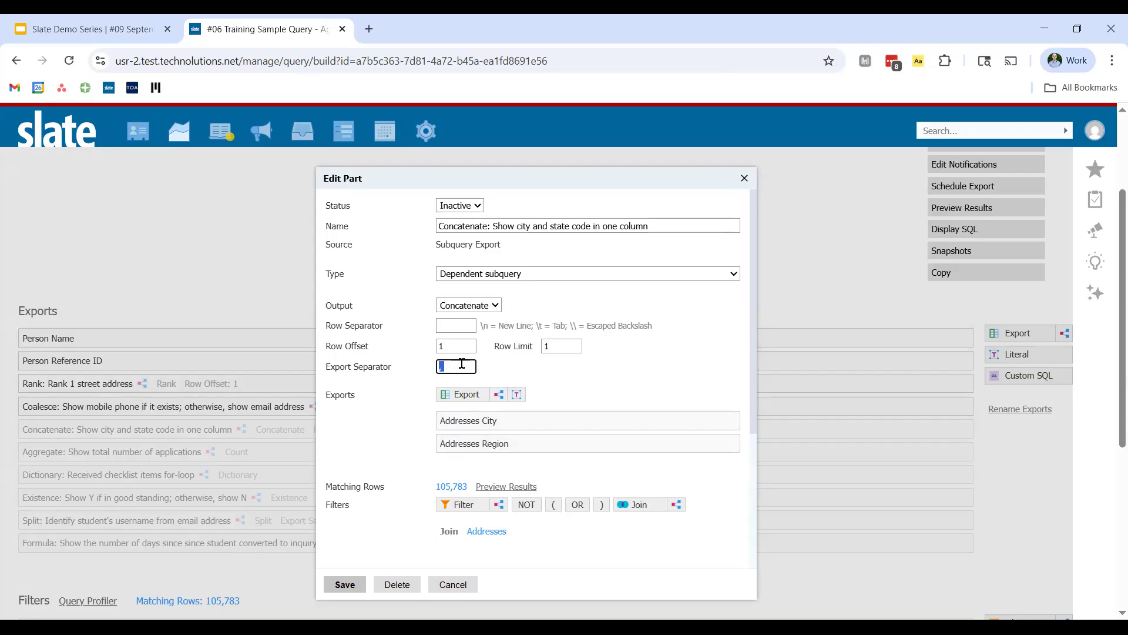
{"action": "double_click", "coordinate": [565, 346]}
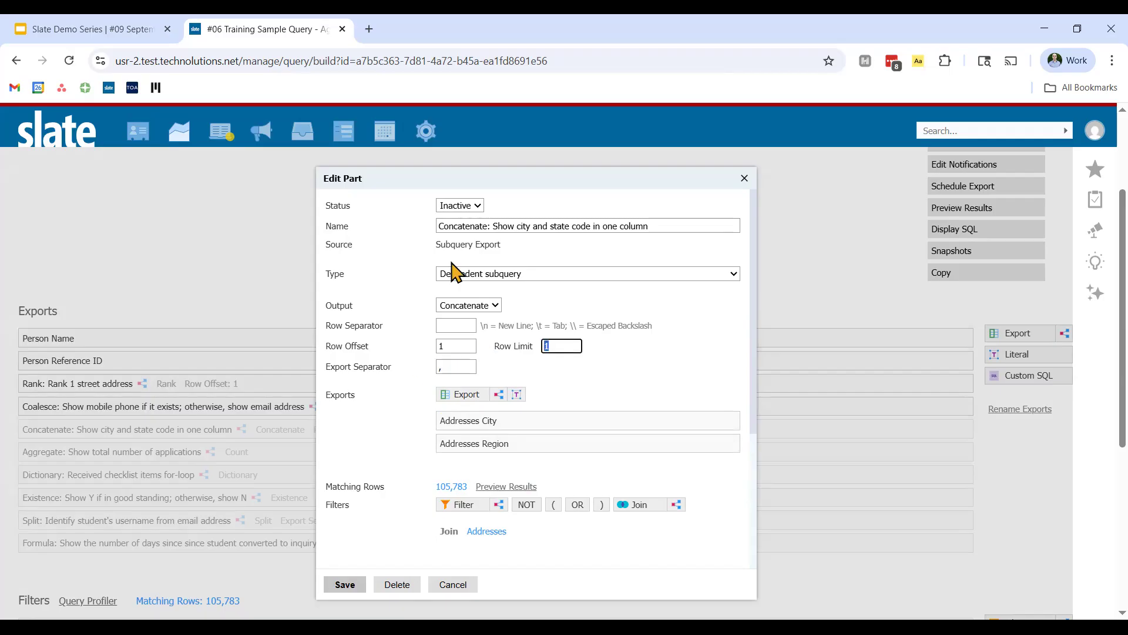
{"action": "left_click", "coordinate": [461, 205]}
{"action": "left_click", "coordinate": [459, 219]}
{"action": "left_click", "coordinate": [347, 591]}
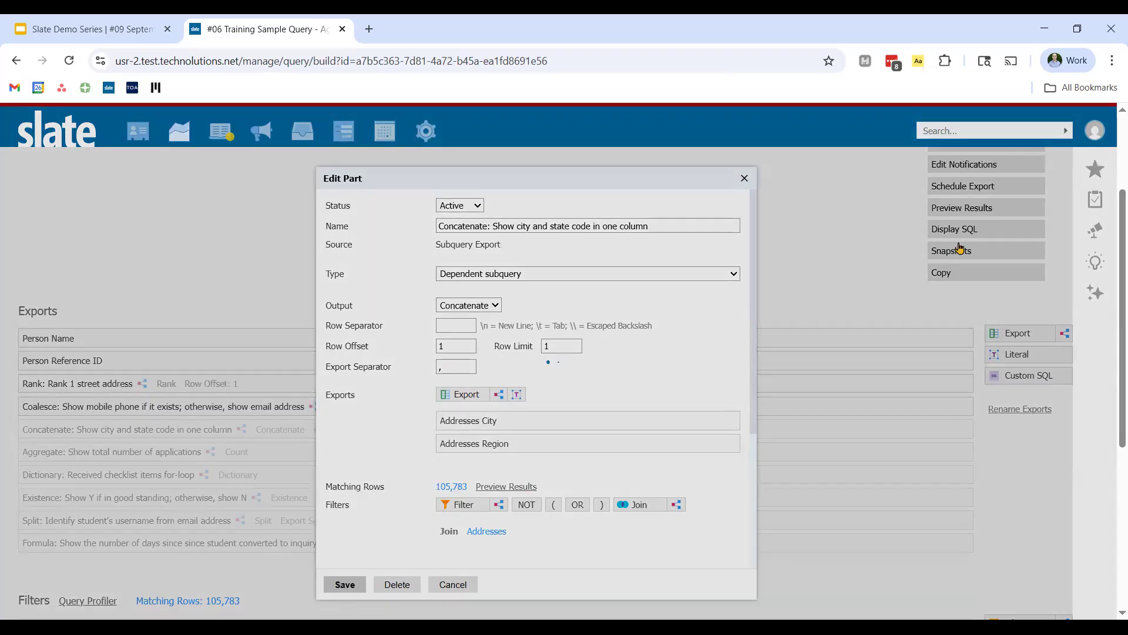
{"action": "left_click", "coordinate": [961, 208]}
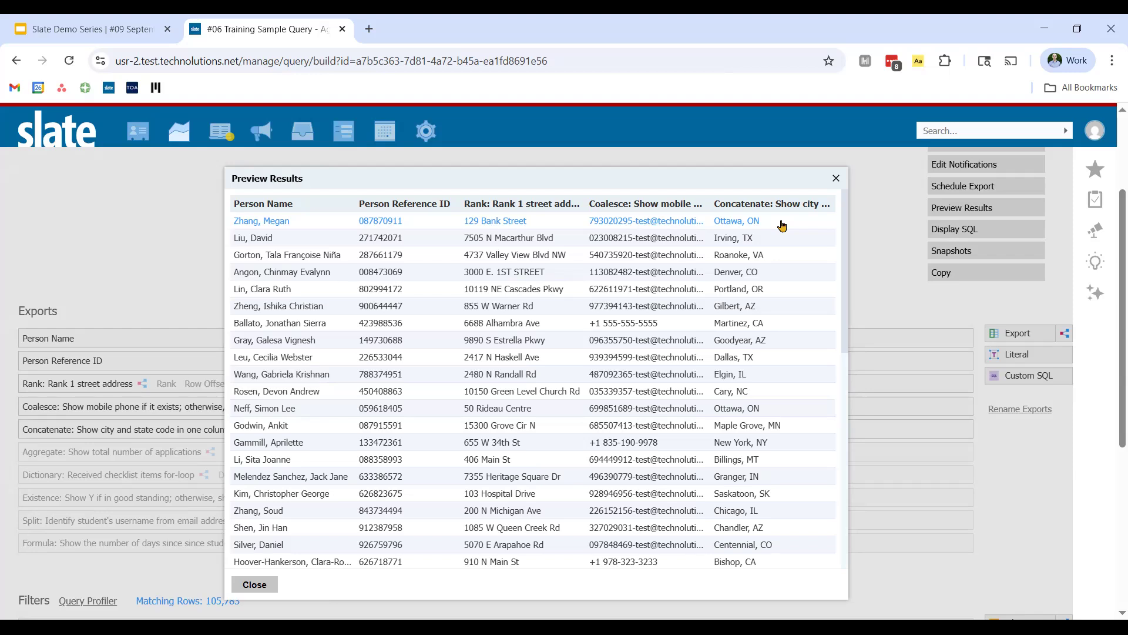
{"action": "left_click", "coordinate": [254, 584]}
Open the "Aggregate: Show total number of applications" export and review its output types, aggregate functions and format mask
{"action": "left_click", "coordinate": [270, 451]}
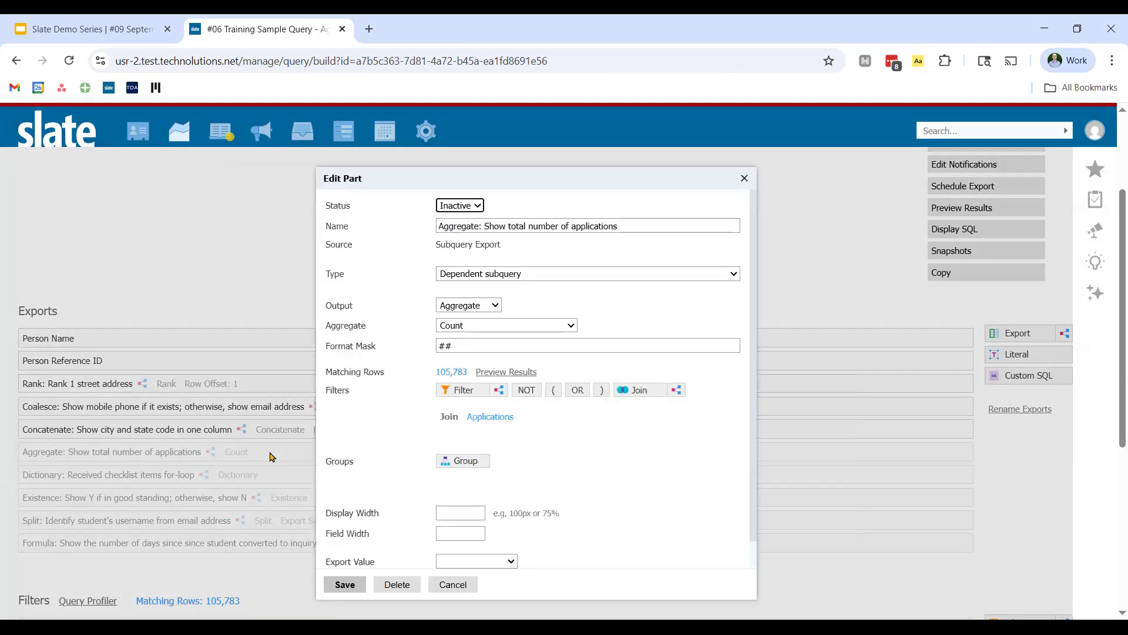
{"action": "mouse_move", "coordinate": [544, 420]}
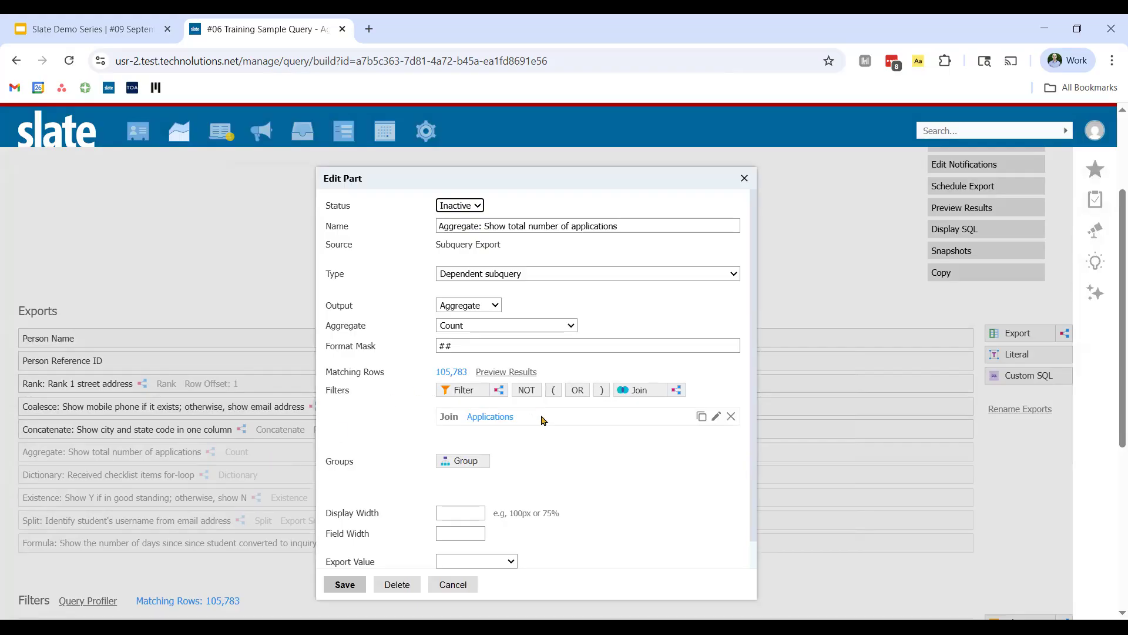
{"action": "left_click", "coordinate": [481, 305]}
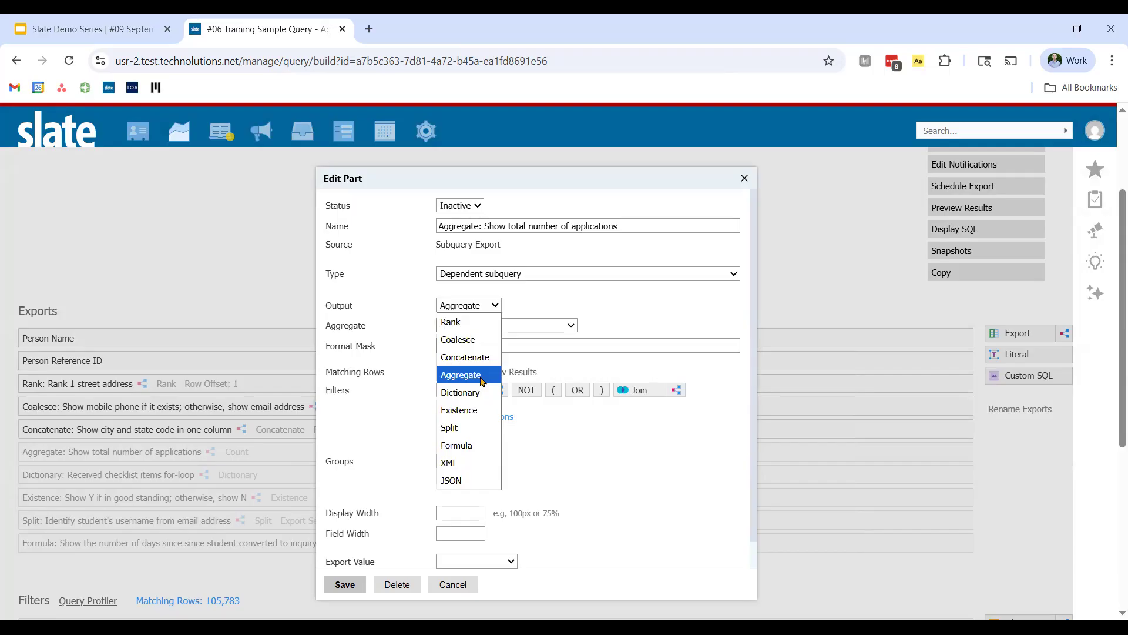
{"action": "left_click", "coordinate": [339, 305]}
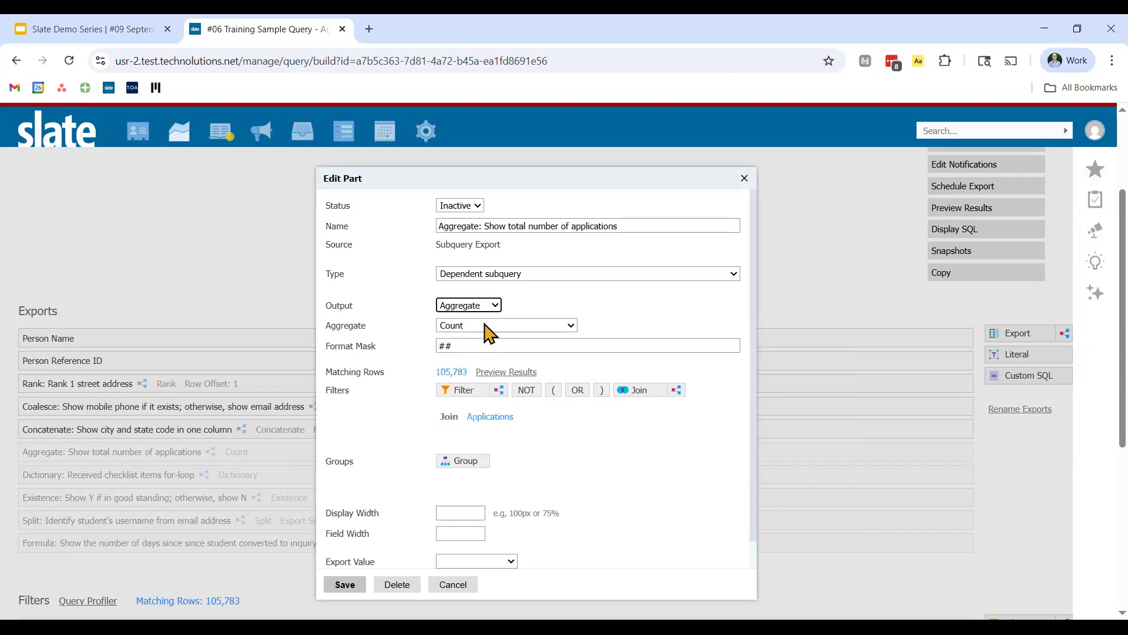
{"action": "left_click", "coordinate": [487, 326]}
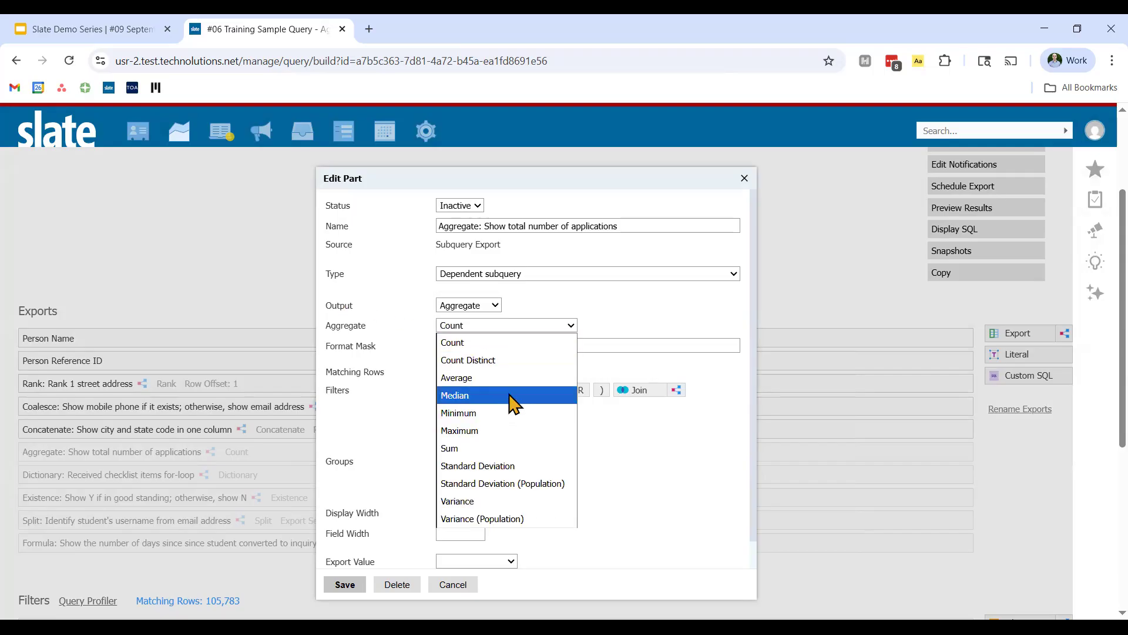
{"action": "left_click", "coordinate": [332, 315]}
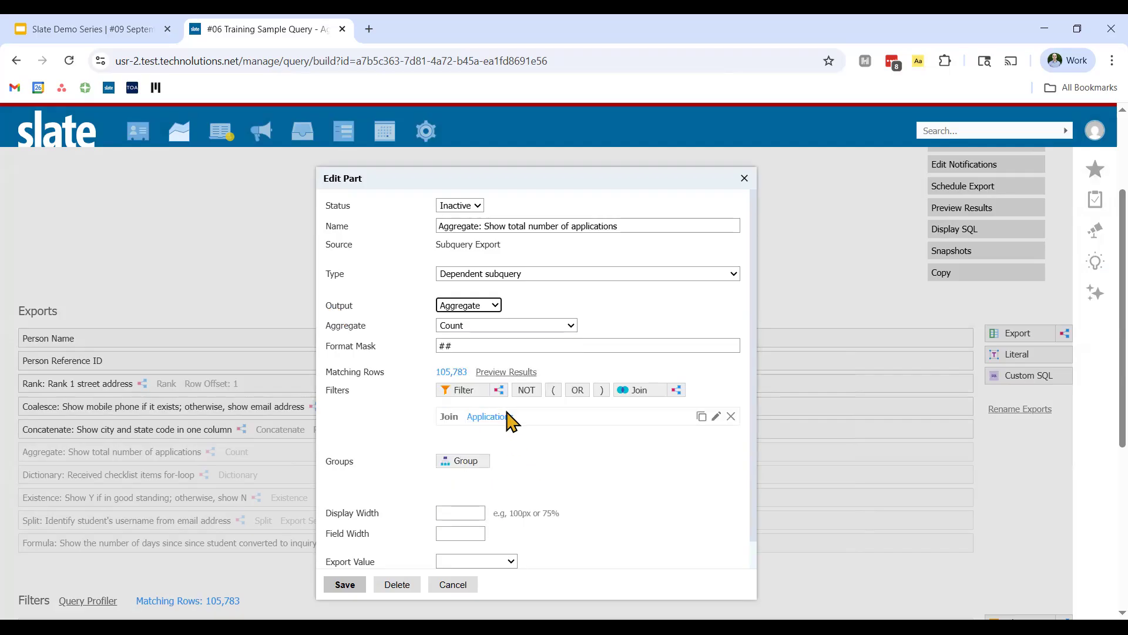
{"action": "left_click", "coordinate": [410, 350]}
Set the total number of applications export to Active and save it
{"action": "mouse_move", "coordinate": [527, 420]}
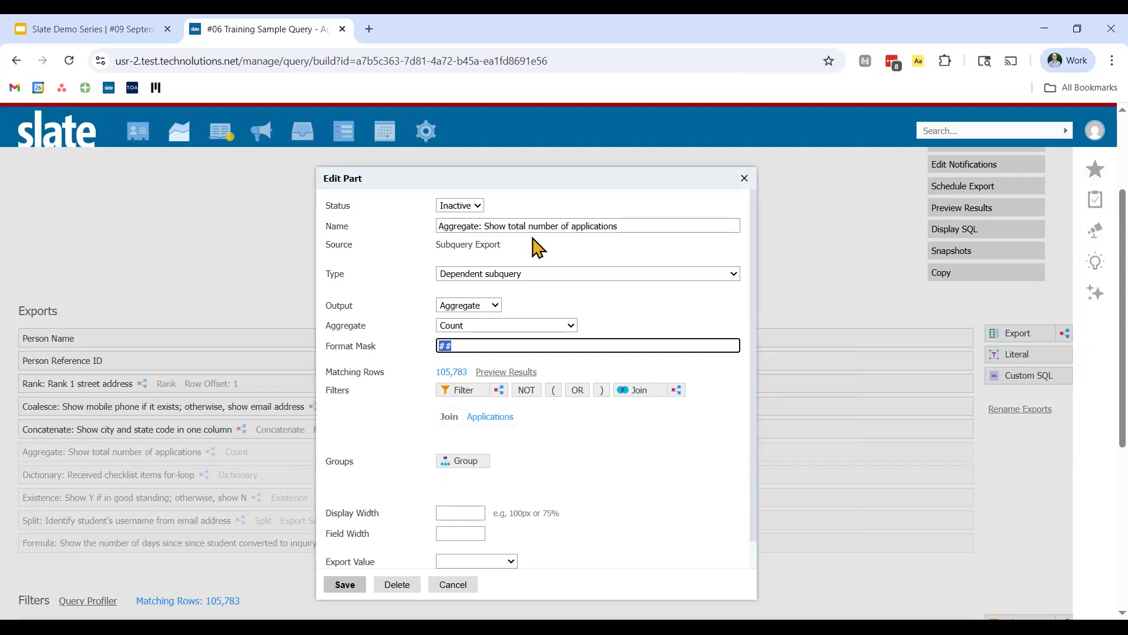
{"action": "left_click_drag", "start_coordinate": [484, 226], "coordinate": [617, 227]}
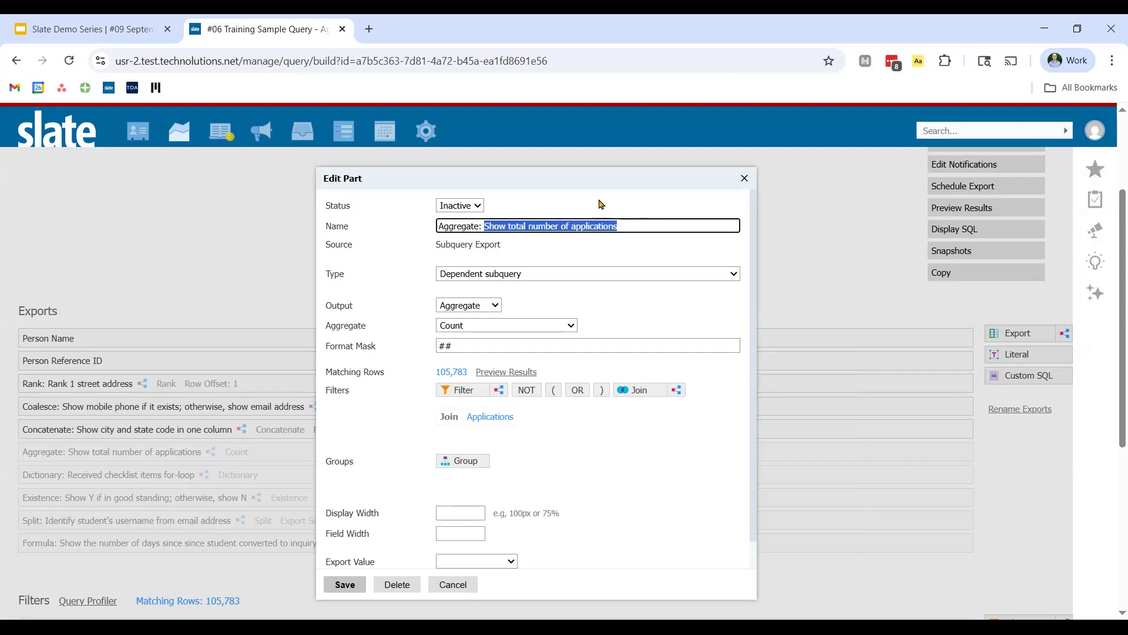
{"action": "left_click", "coordinate": [467, 206]}
{"action": "left_click", "coordinate": [472, 222]}
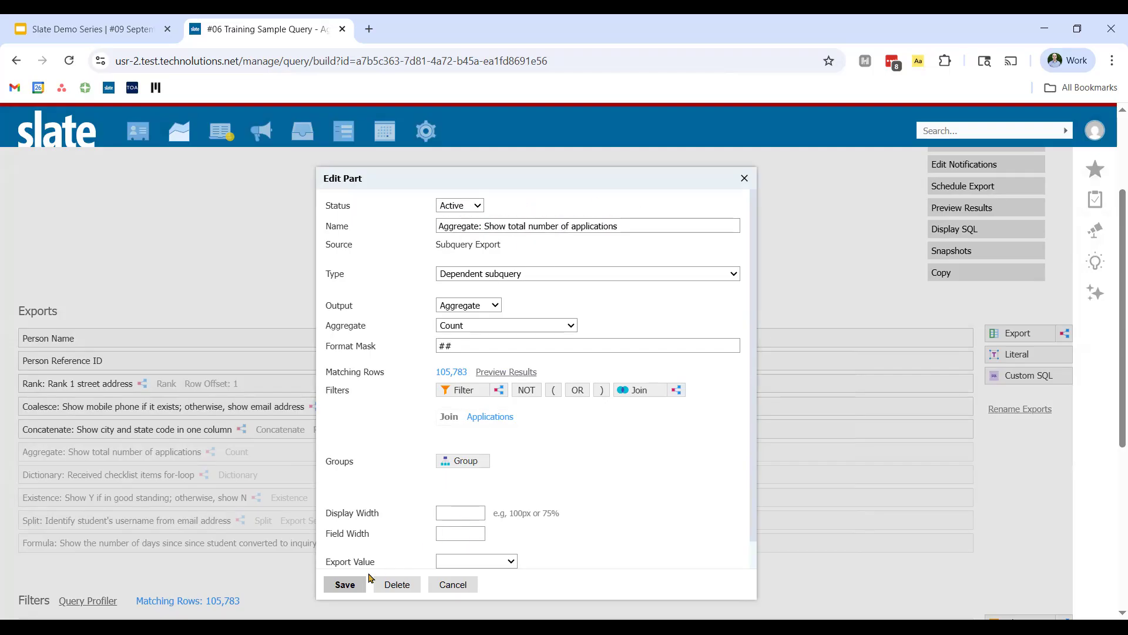
{"action": "left_click", "coordinate": [345, 585]}
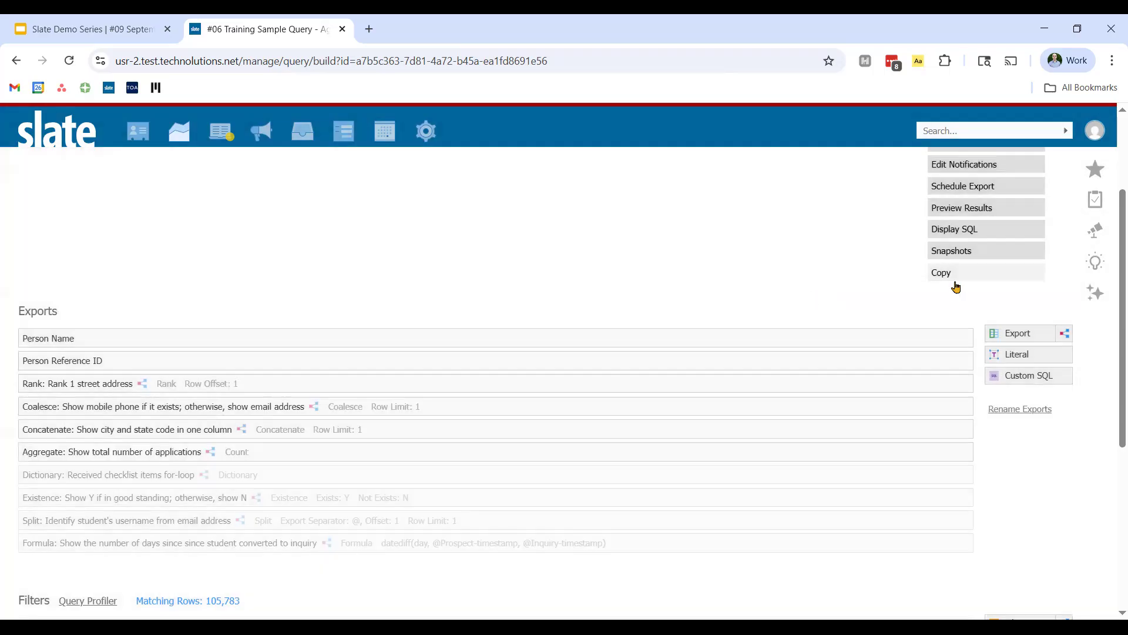
Preview the query results and examine the application counts in the Aggregate column across the listed records
{"action": "left_click", "coordinate": [952, 208]}
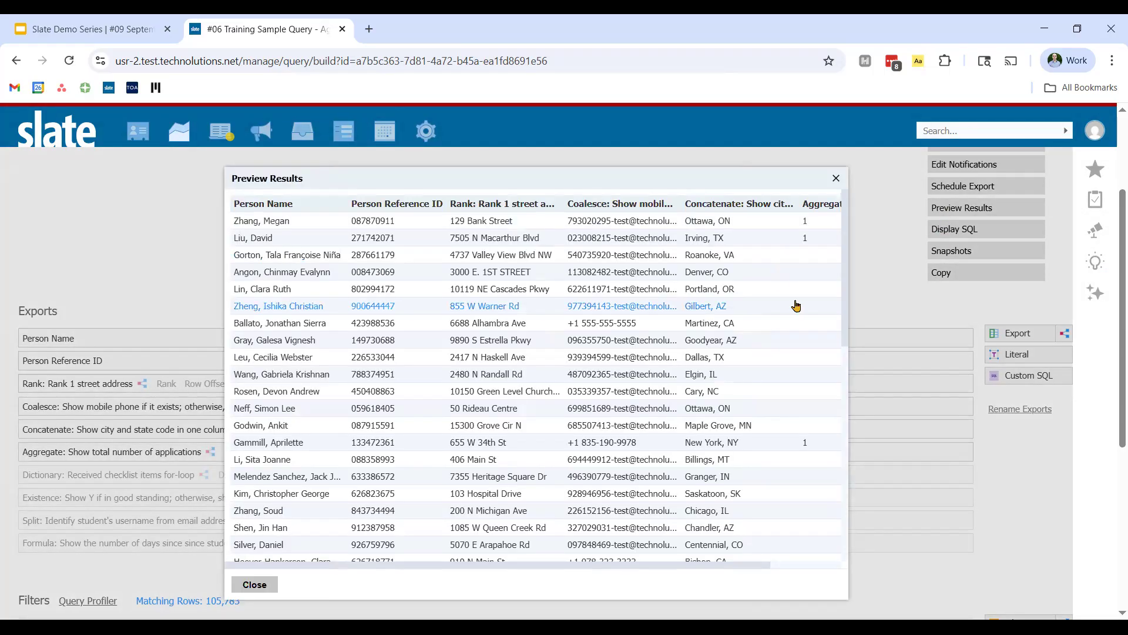
{"action": "left_click_drag", "start_coordinate": [532, 565], "coordinate": [764, 262]}
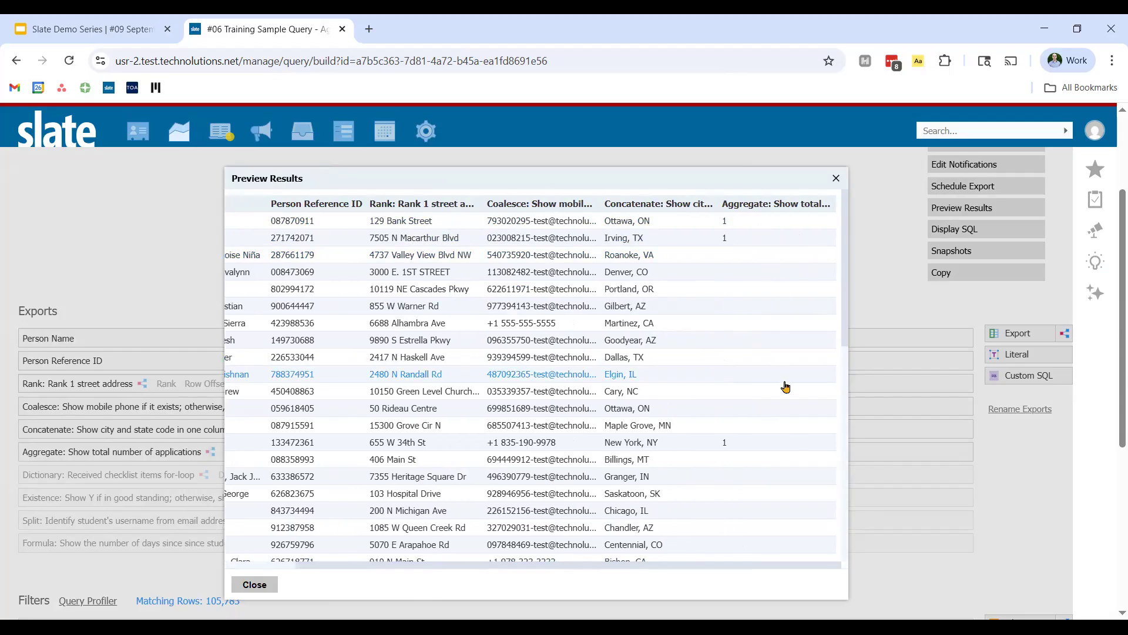
{"action": "scroll", "coordinate": [786, 386], "scroll_direction": "down", "scroll_amount": 8}
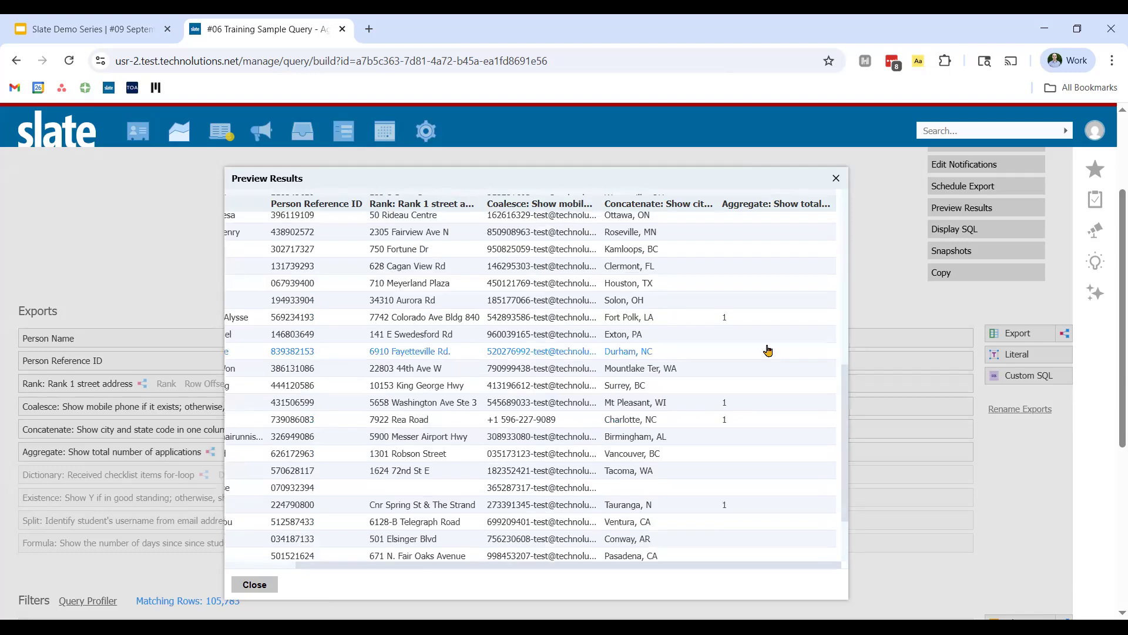
{"action": "scroll", "coordinate": [770, 355], "scroll_direction": "down", "scroll_amount": 4}
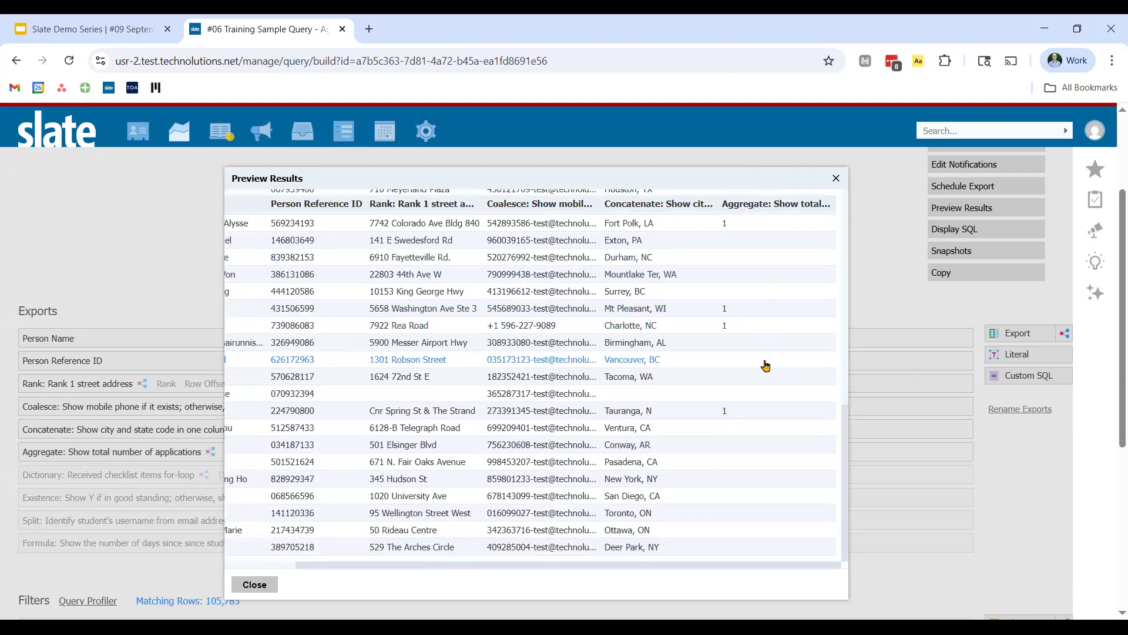
{"action": "scroll", "coordinate": [765, 368], "scroll_direction": "up", "scroll_amount": 2}
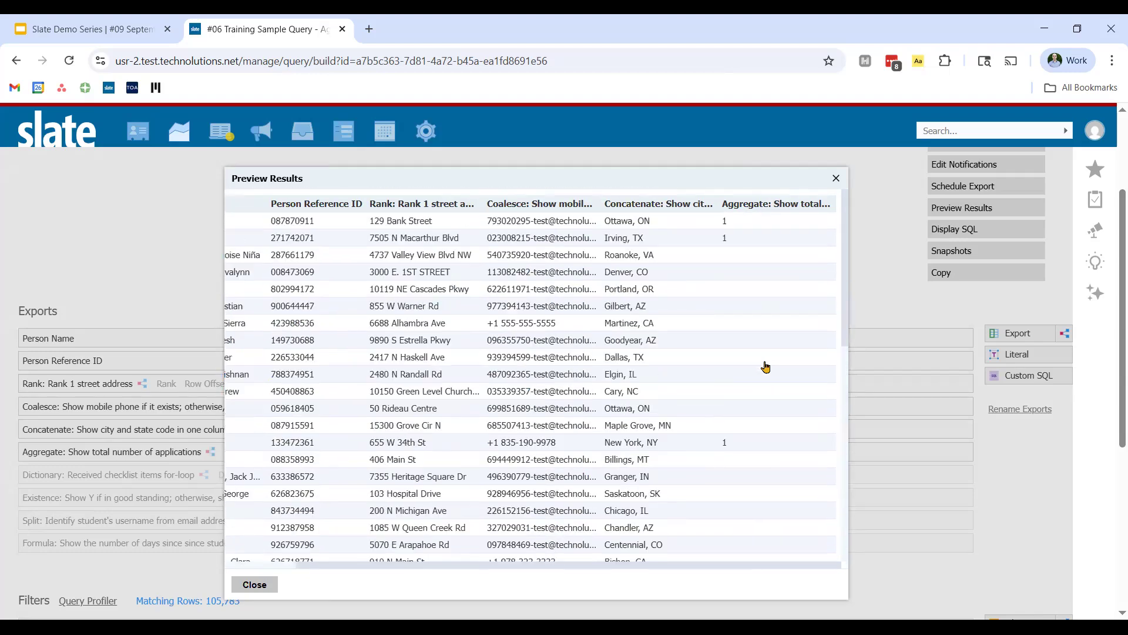
{"action": "left_click", "coordinate": [254, 585]}
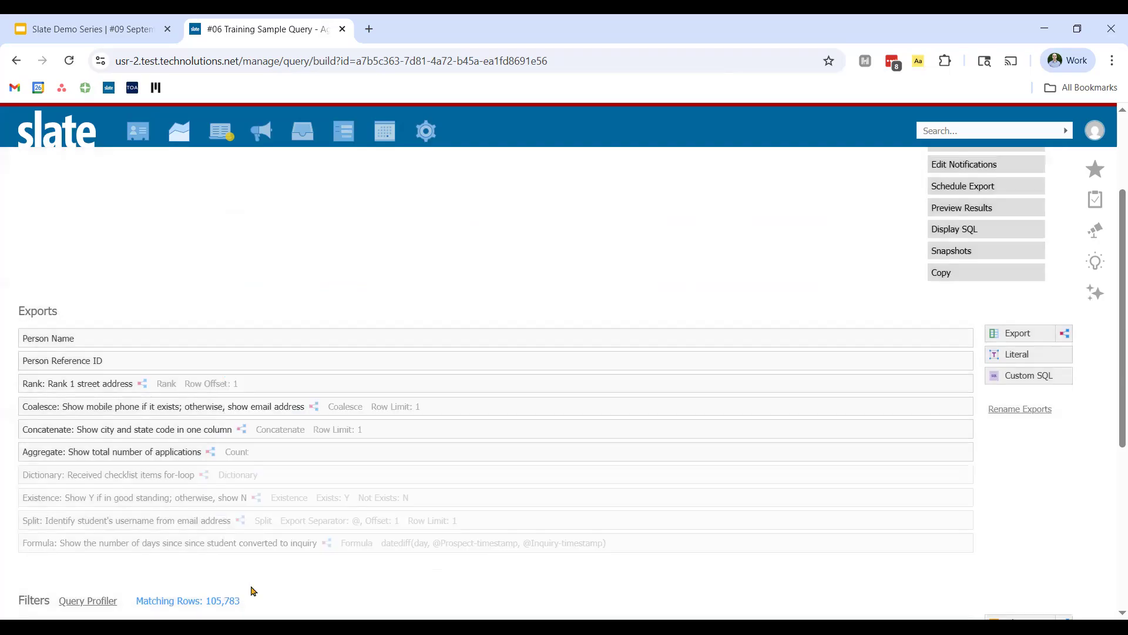
Save the "Dictionary: Received checklist items for-loop" export as active, and preview the query results
{"action": "left_click", "coordinate": [285, 471]}
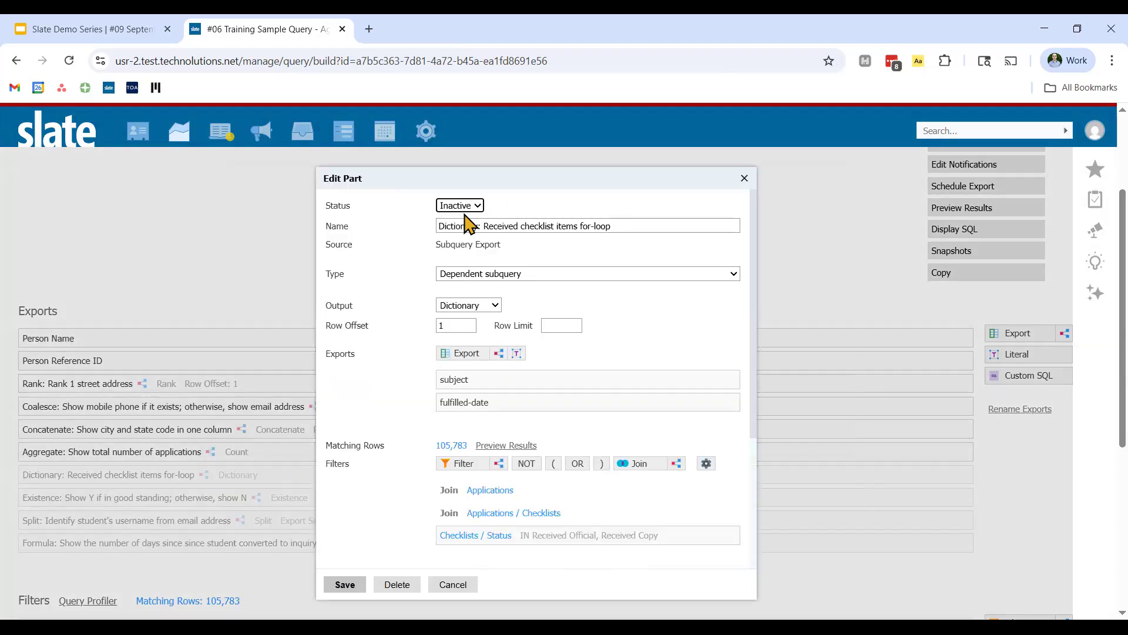
{"action": "left_click", "coordinate": [465, 216]}
{"action": "left_click", "coordinate": [345, 584]}
{"action": "left_click", "coordinate": [1002, 210]}
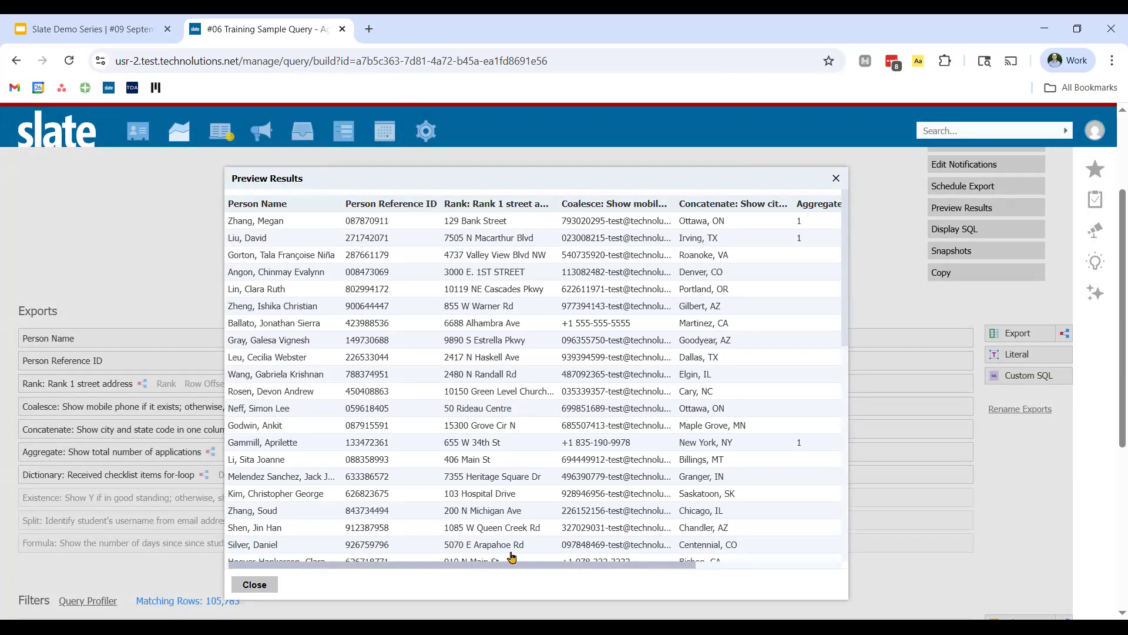
Examine the full Dictionary output in the row preview of the second record, and close the previews
{"action": "left_click_drag", "start_coordinate": [351, 569], "coordinate": [505, 570]}
{"action": "left_click", "coordinate": [733, 241]}
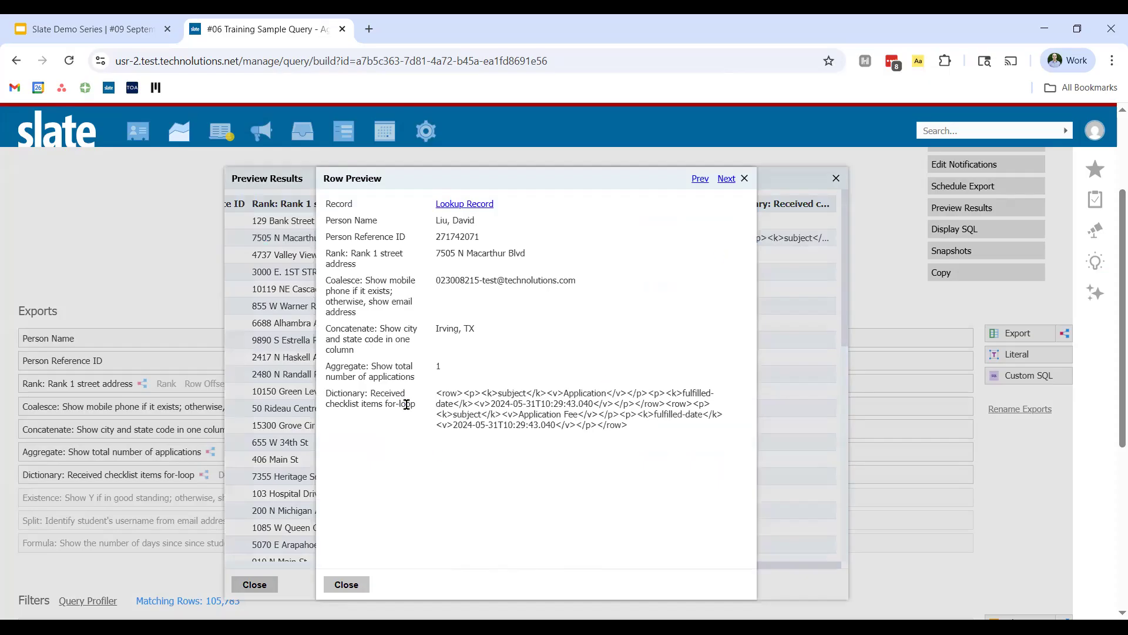
{"action": "left_click_drag", "start_coordinate": [436, 395], "coordinate": [699, 447]}
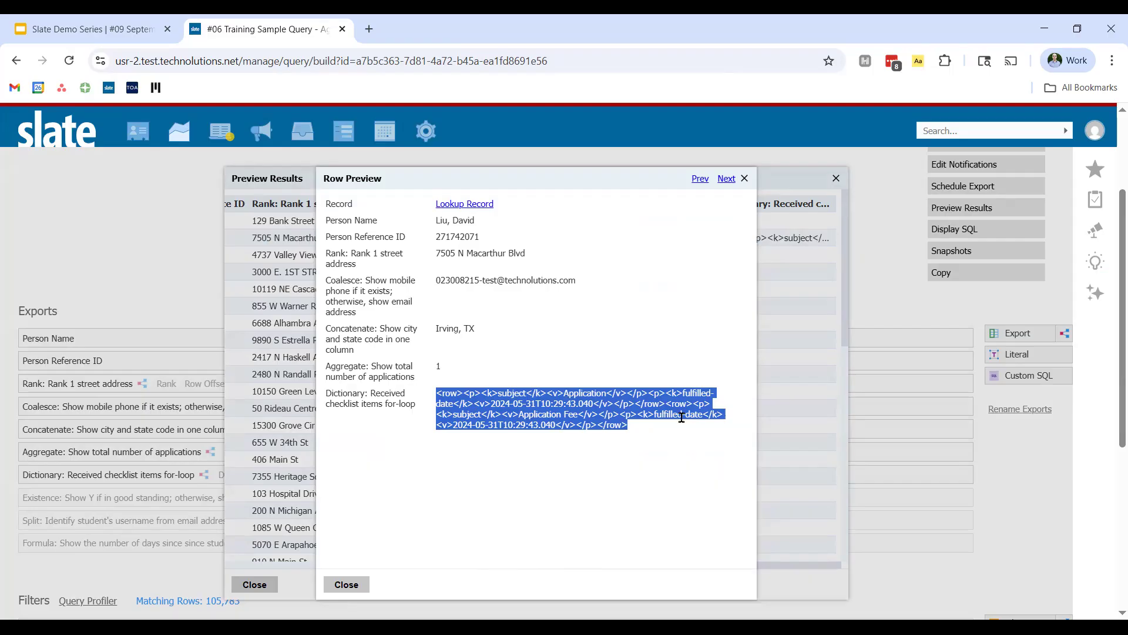
{"action": "left_click", "coordinate": [670, 432]}
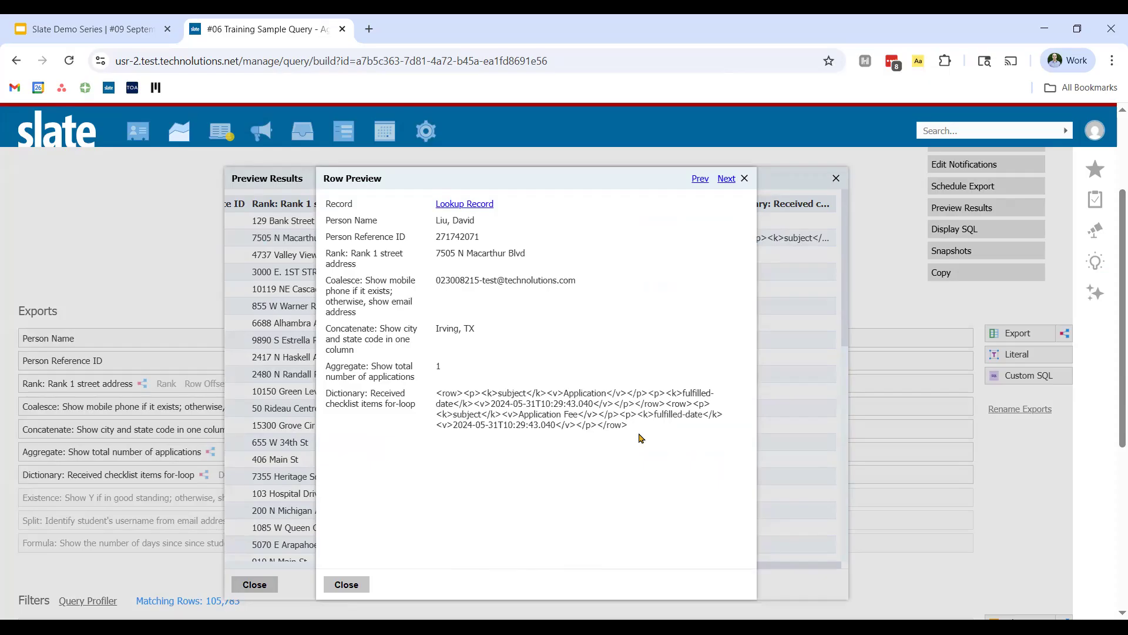
{"action": "left_click", "coordinate": [346, 584]}
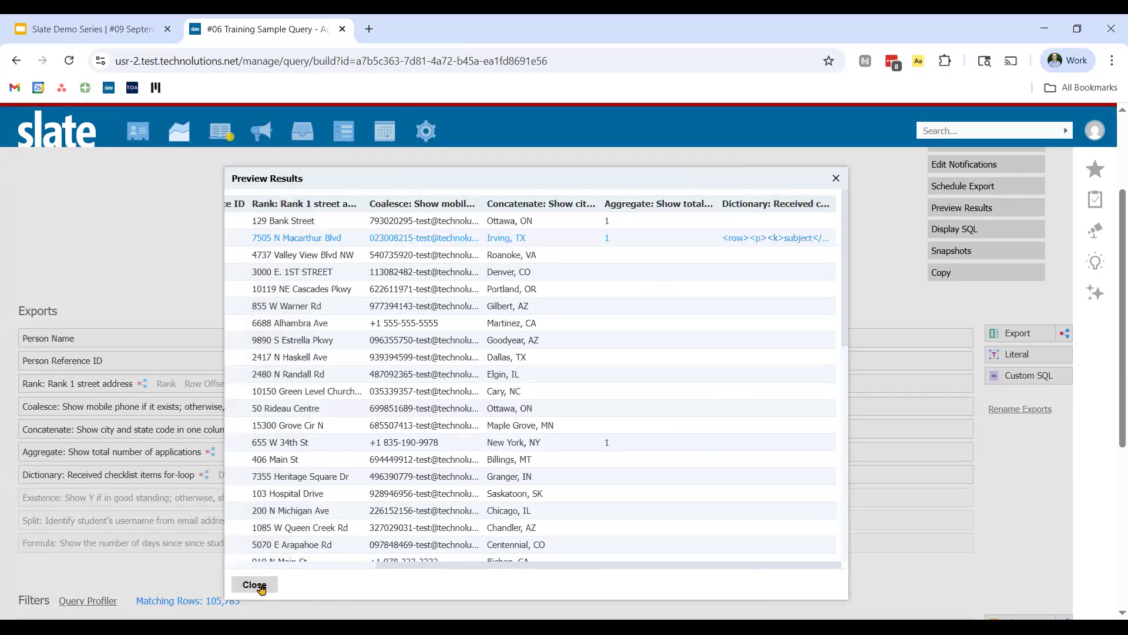
{"action": "left_click", "coordinate": [255, 584]}
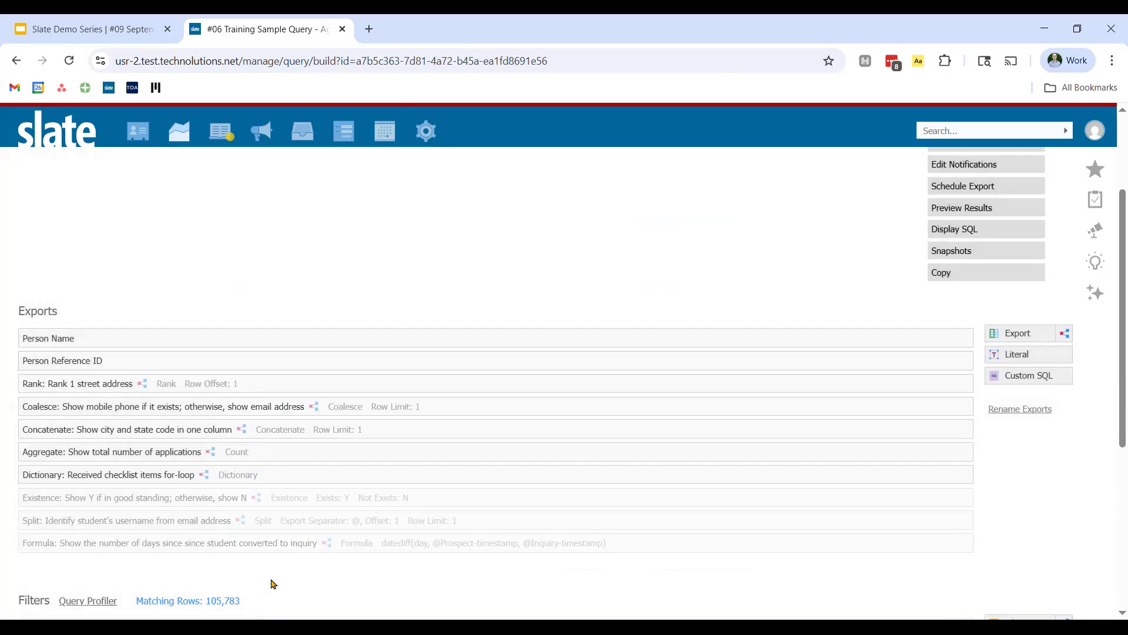
Review the exists and not-exists values of the Existence export for good standing, and save the export as active
{"action": "scroll", "coordinate": [273, 586], "scroll_direction": "down", "scroll_amount": 1}
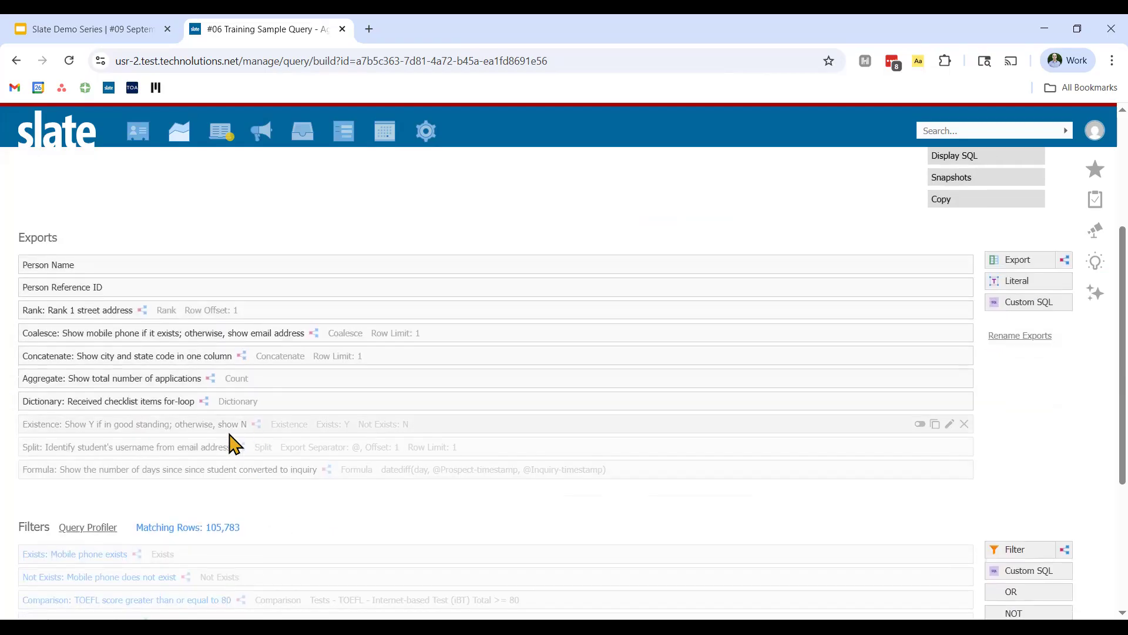
{"action": "left_click", "coordinate": [134, 424]}
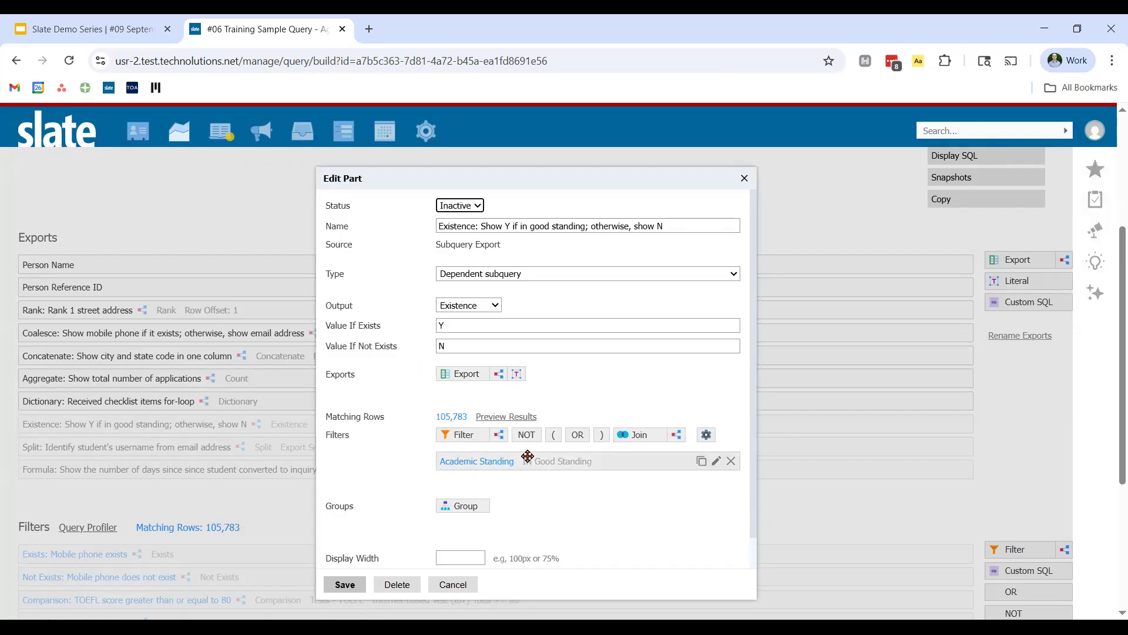
{"action": "left_click", "coordinate": [367, 325]}
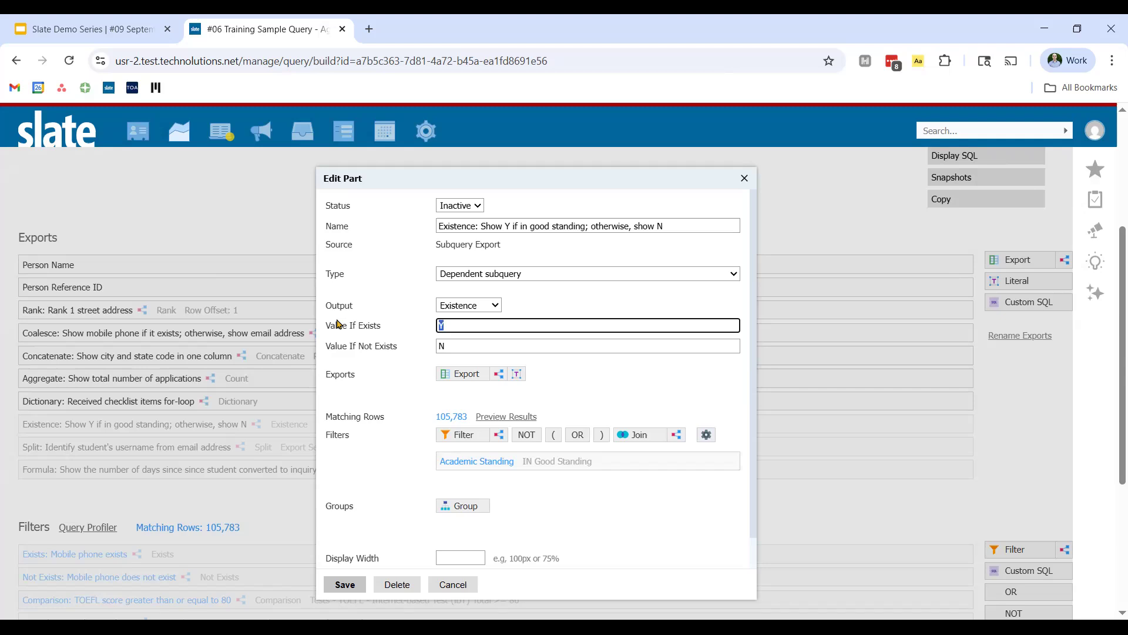
{"action": "key", "text": "Tab"}
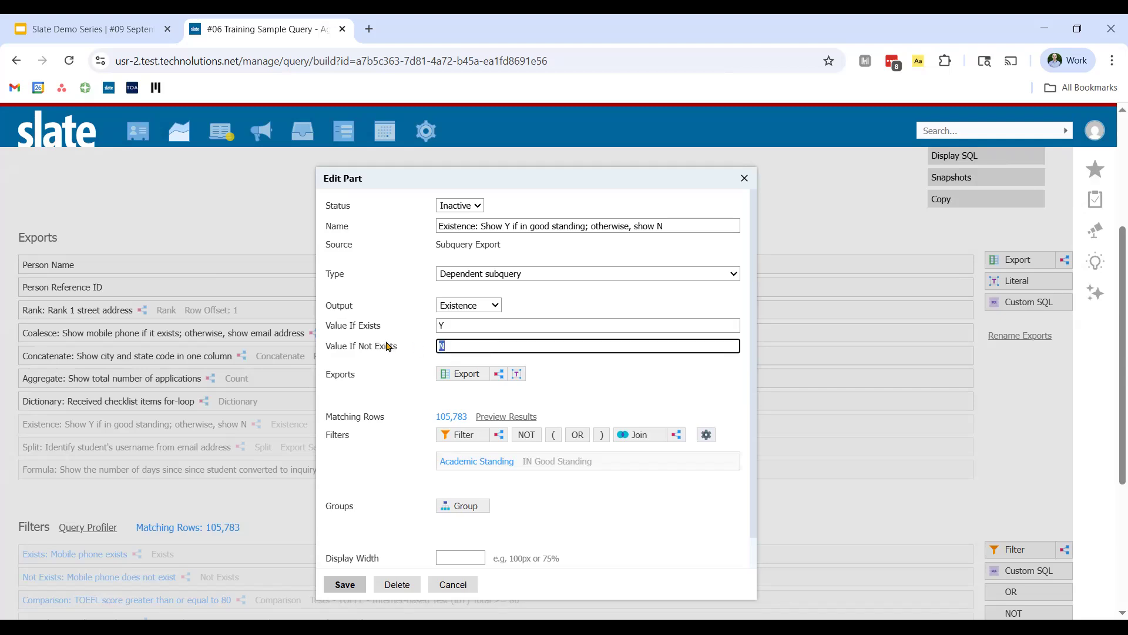
{"action": "left_click", "coordinate": [458, 324]}
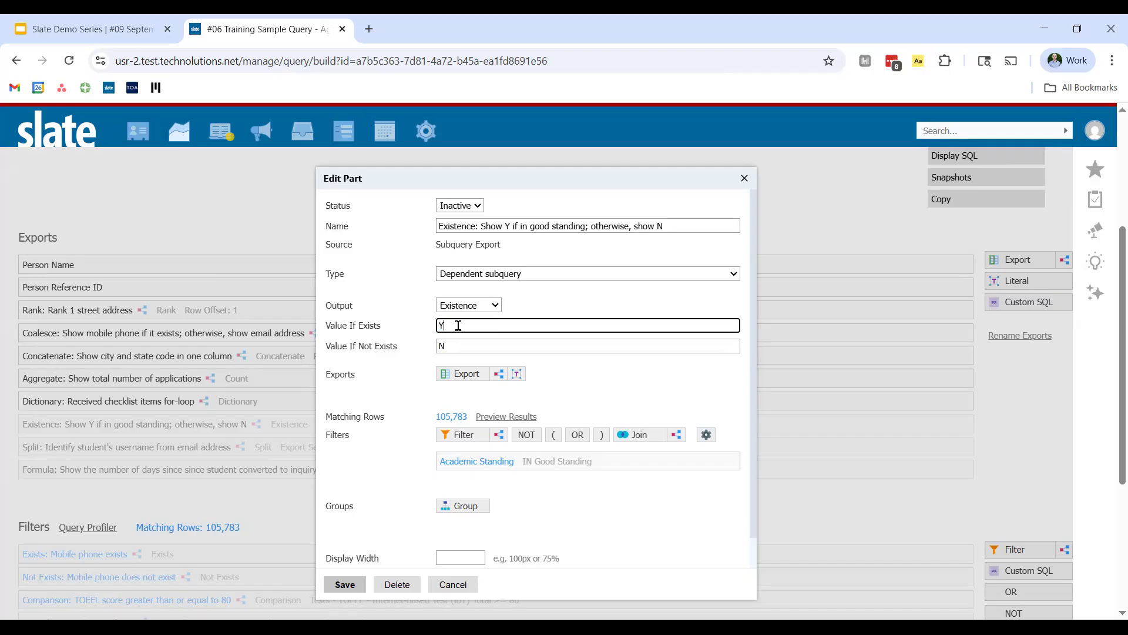
{"action": "left_click", "coordinate": [429, 330]}
{"action": "key", "text": "Tab"}
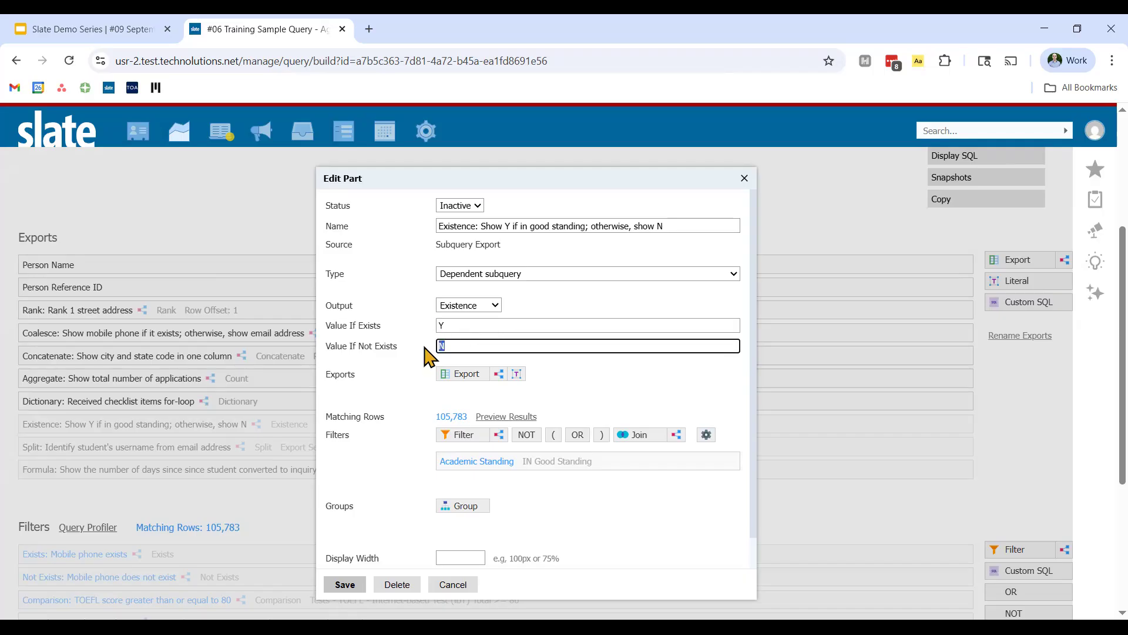
{"action": "left_click", "coordinate": [470, 205]}
{"action": "left_click", "coordinate": [458, 219]}
{"action": "left_click", "coordinate": [345, 584]}
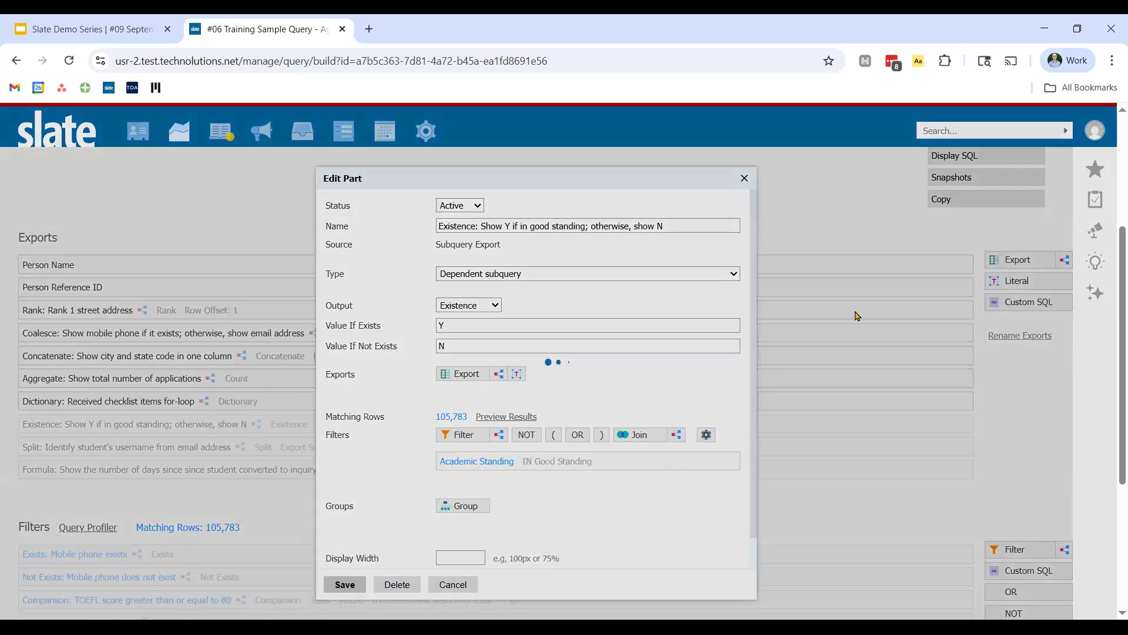
Preview the query results, examine the Y and N values in the Existence column, and close the preview
{"action": "left_click", "coordinate": [994, 284]}
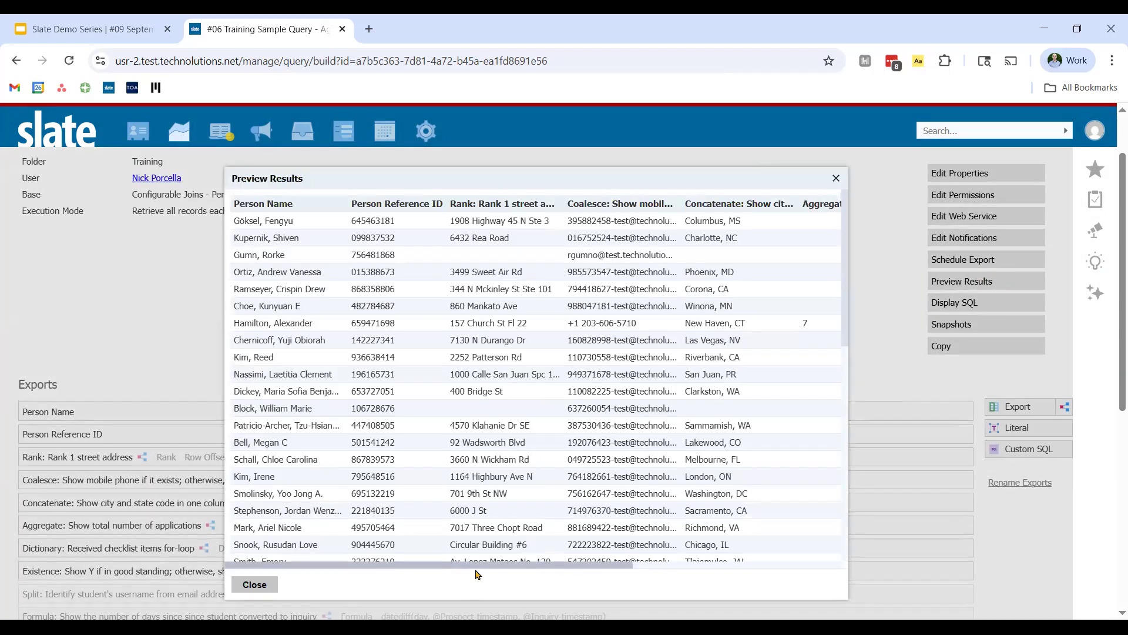
{"action": "left_click", "coordinate": [635, 564]}
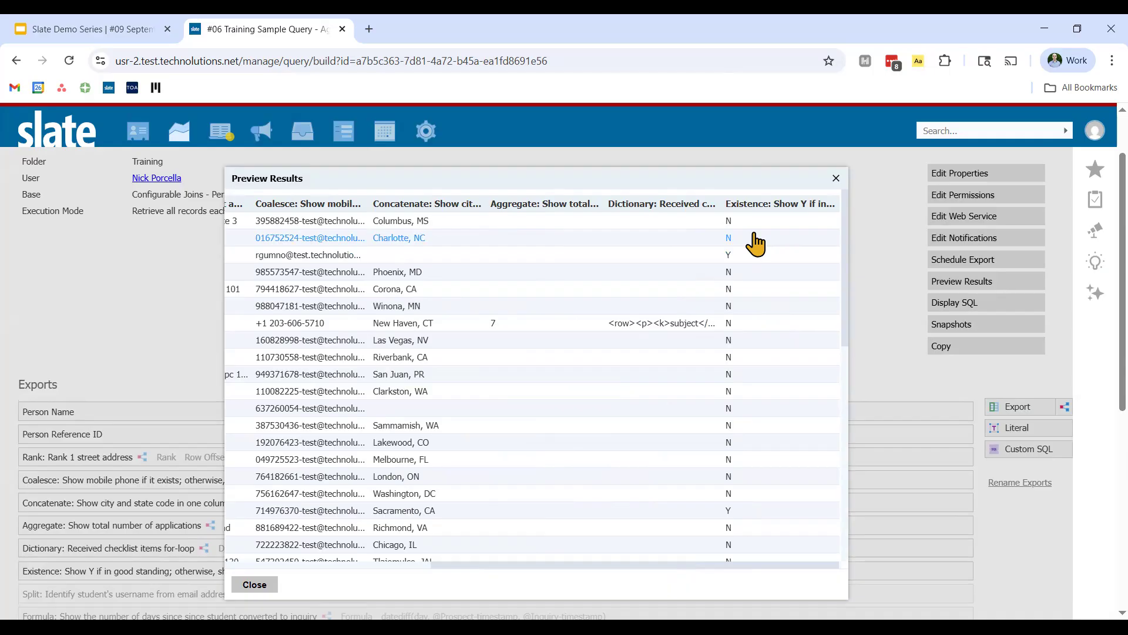
{"action": "left_click", "coordinate": [249, 586]}
Review the name and export separator of the "Split: Identify student's username from email address" export, and save it as active
{"action": "scroll", "coordinate": [360, 315], "scroll_direction": "down", "scroll_amount": 3}
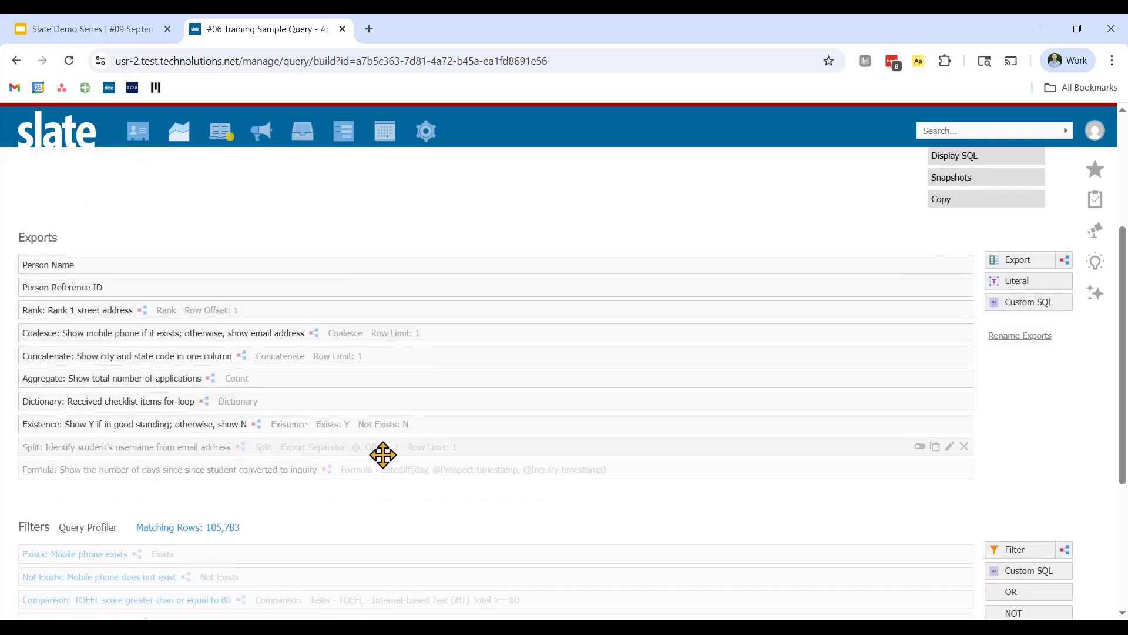
{"action": "left_click", "coordinate": [581, 445]}
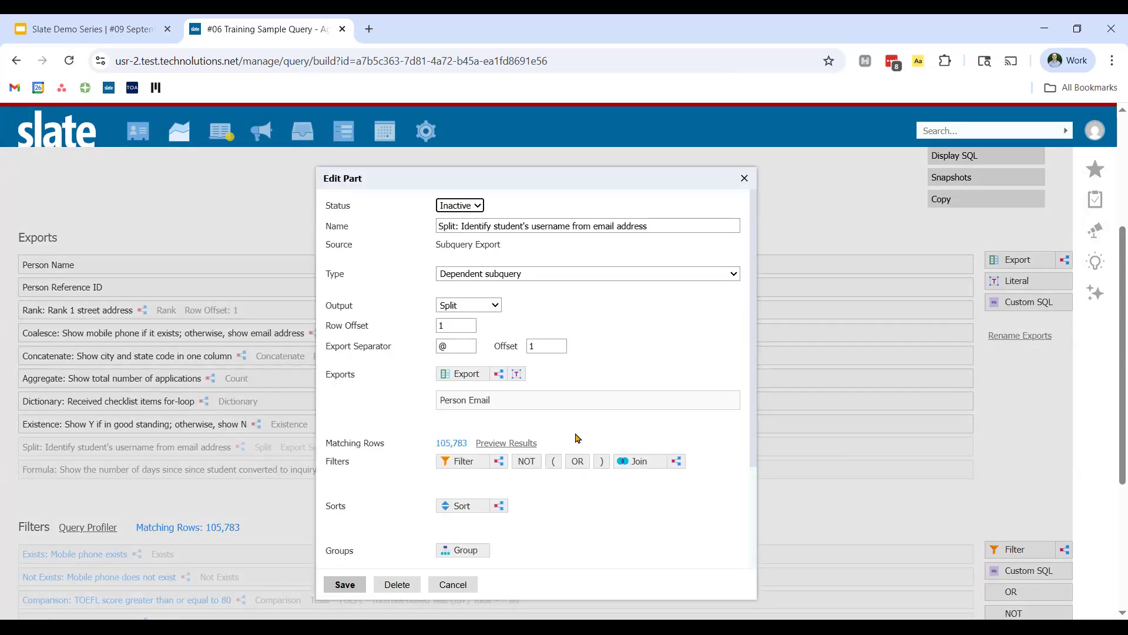
{"action": "left_click", "coordinate": [470, 207]}
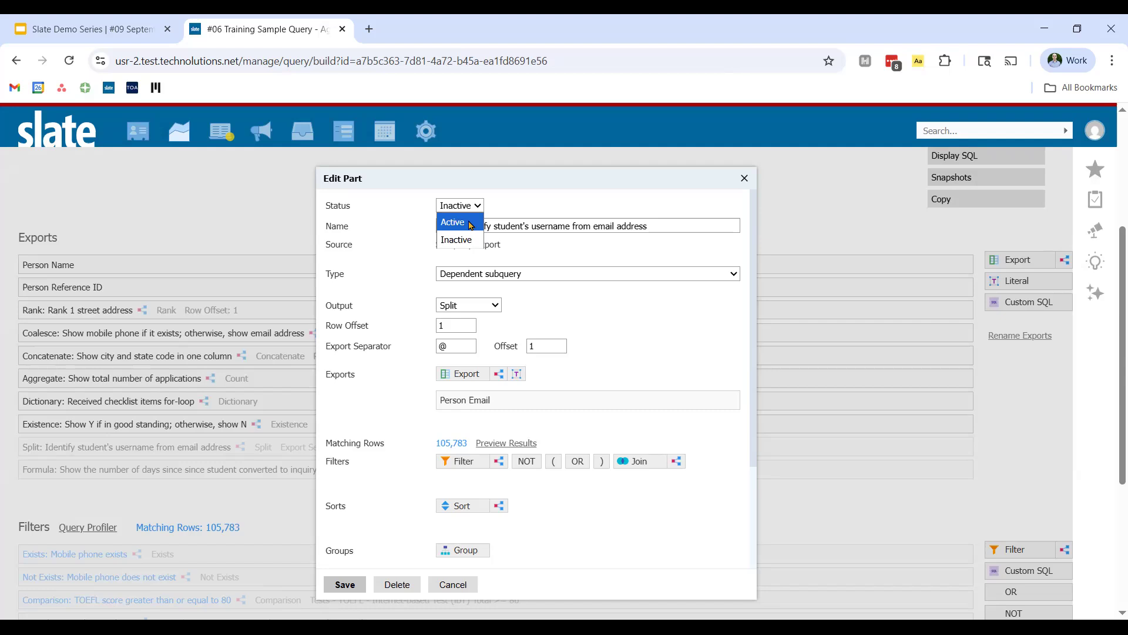
{"action": "left_click", "coordinate": [469, 222]}
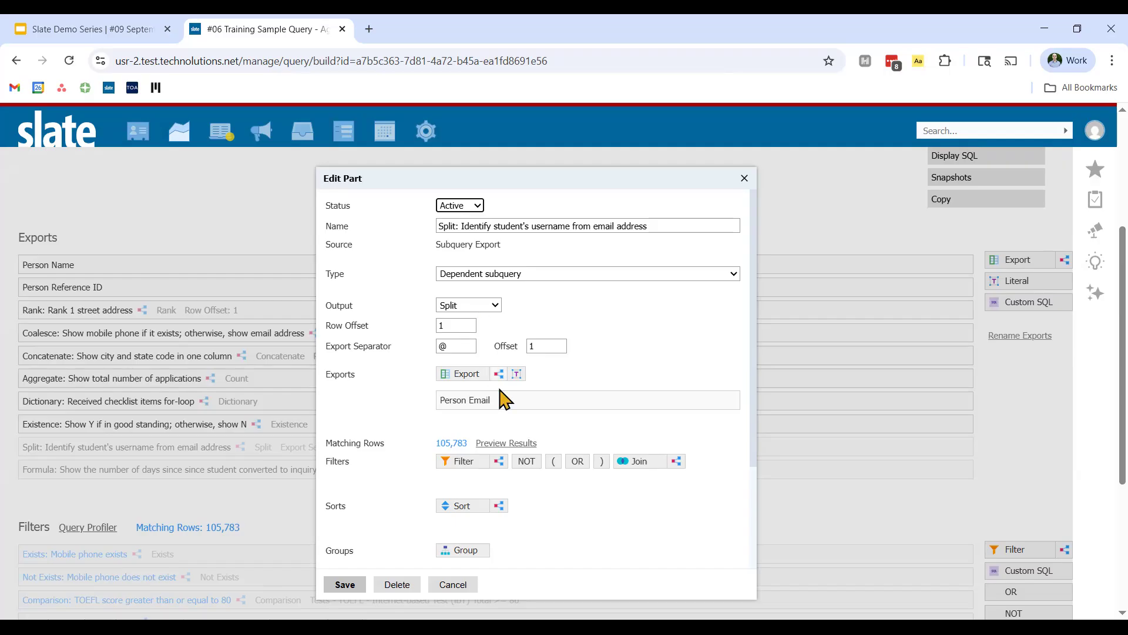
{"action": "left_click_drag", "start_coordinate": [463, 225], "coordinate": [734, 228]}
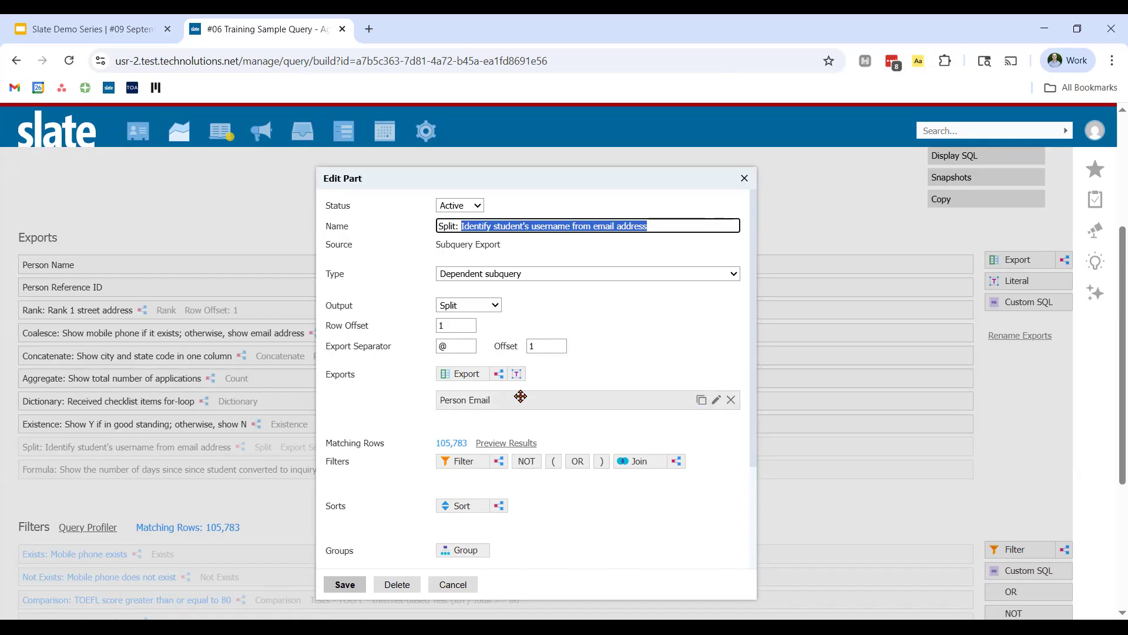
{"action": "double_click", "coordinate": [460, 346]}
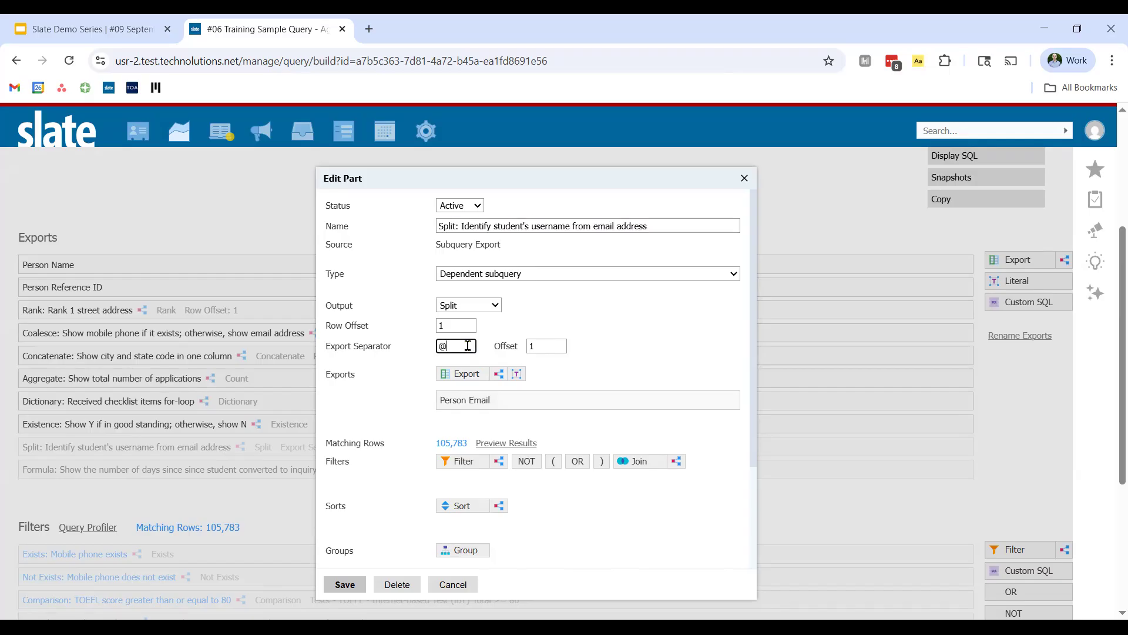
{"action": "left_click", "coordinate": [392, 348]}
{"action": "left_click", "coordinate": [346, 585]}
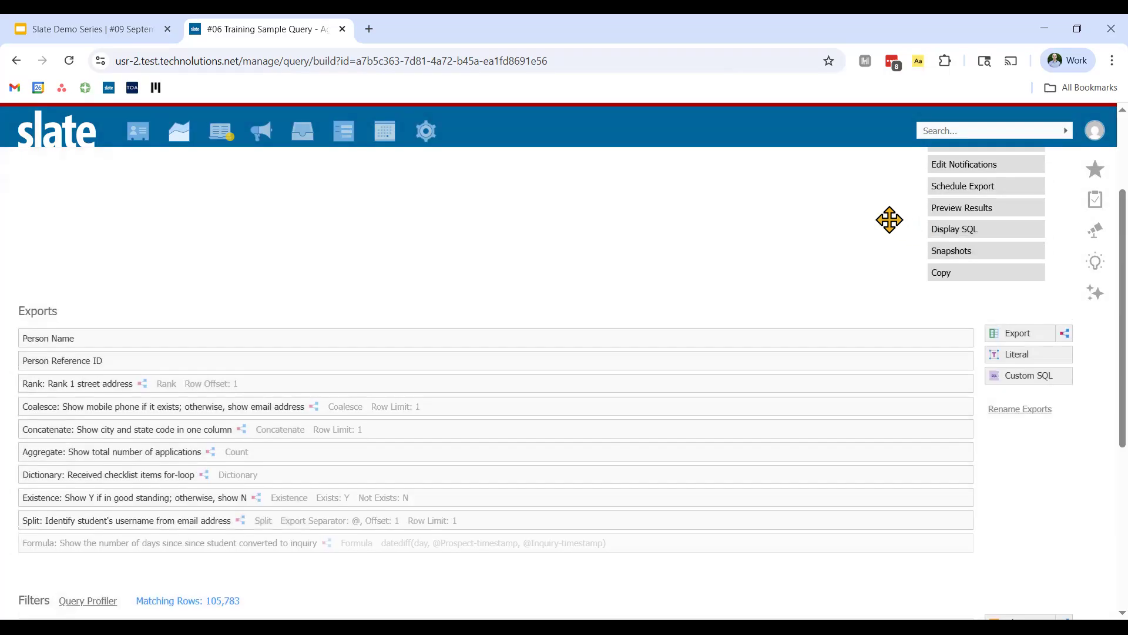
Preview the query results, examine the usernames in the Split column, and close the preview
{"action": "left_click", "coordinate": [964, 208]}
{"action": "left_click_drag", "start_coordinate": [461, 566], "coordinate": [775, 559]}
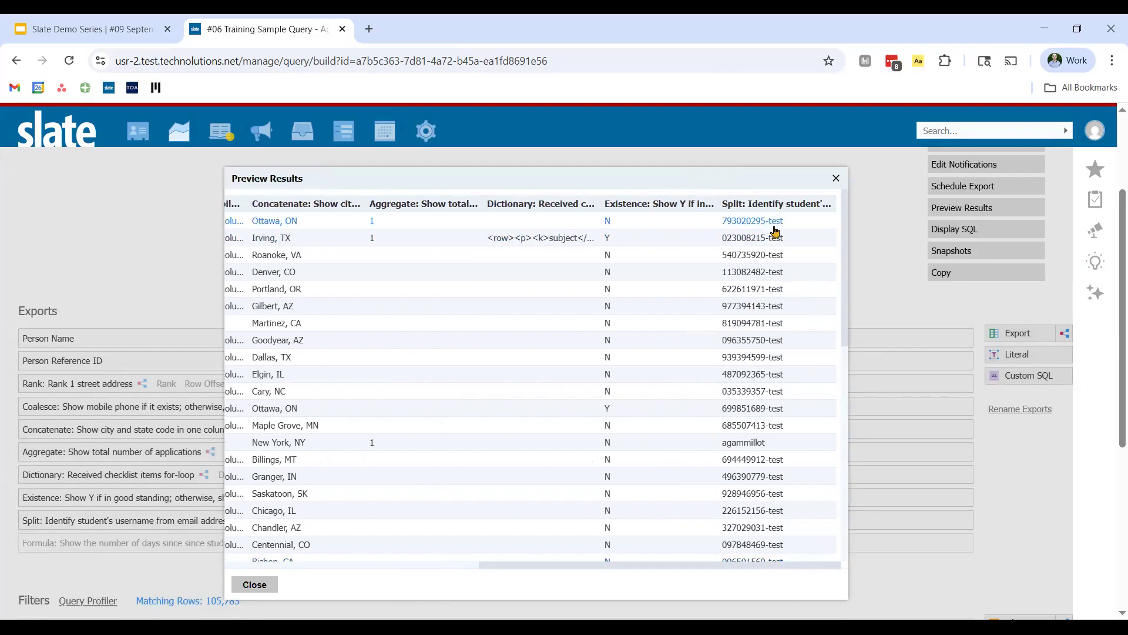
{"action": "left_click", "coordinate": [254, 584]}
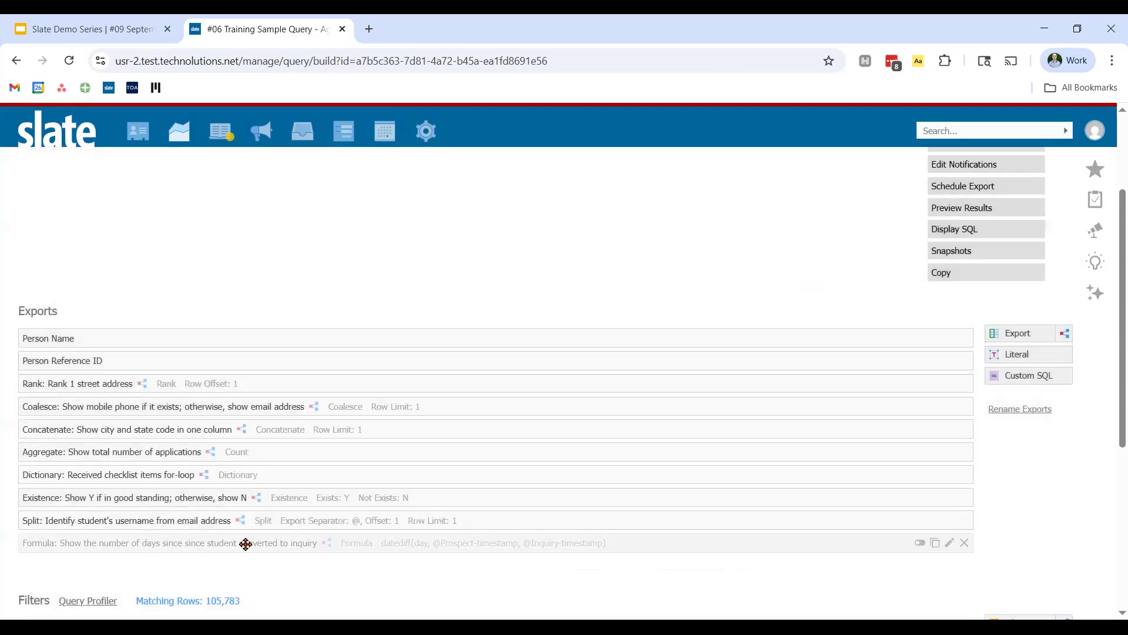
Set the Formula export for days until inquiry conversion to active, and examine its datediff formula
{"action": "left_click", "coordinate": [246, 542]}
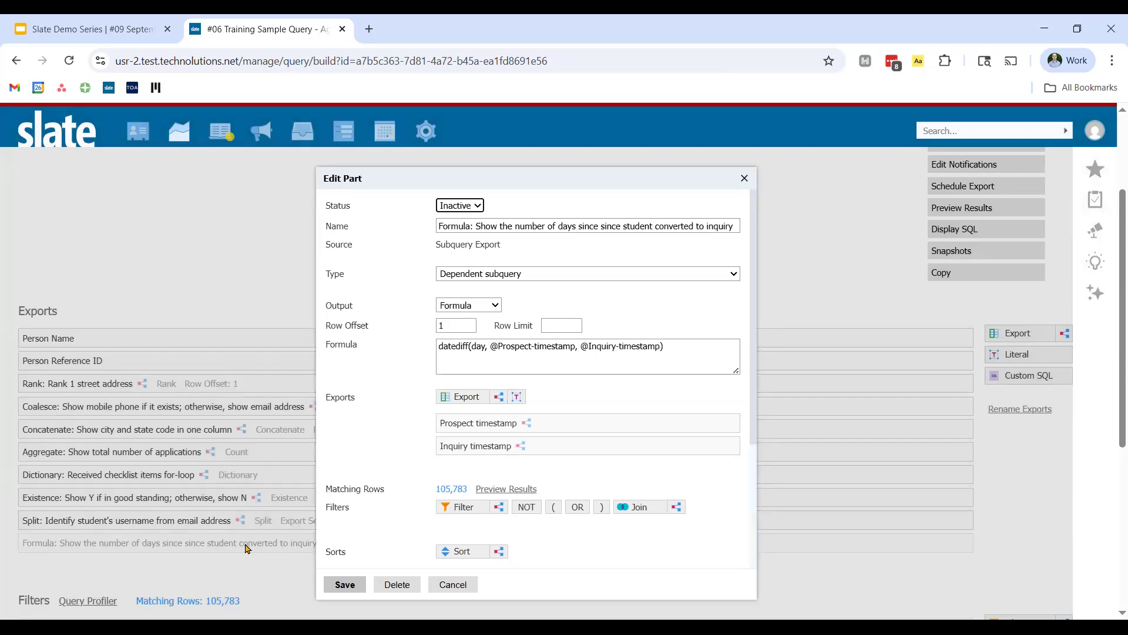
{"action": "left_click", "coordinate": [470, 205]}
{"action": "left_click", "coordinate": [473, 222]}
{"action": "left_click", "coordinate": [394, 368]}
{"action": "left_click_drag", "start_coordinate": [689, 352], "coordinate": [341, 378]}
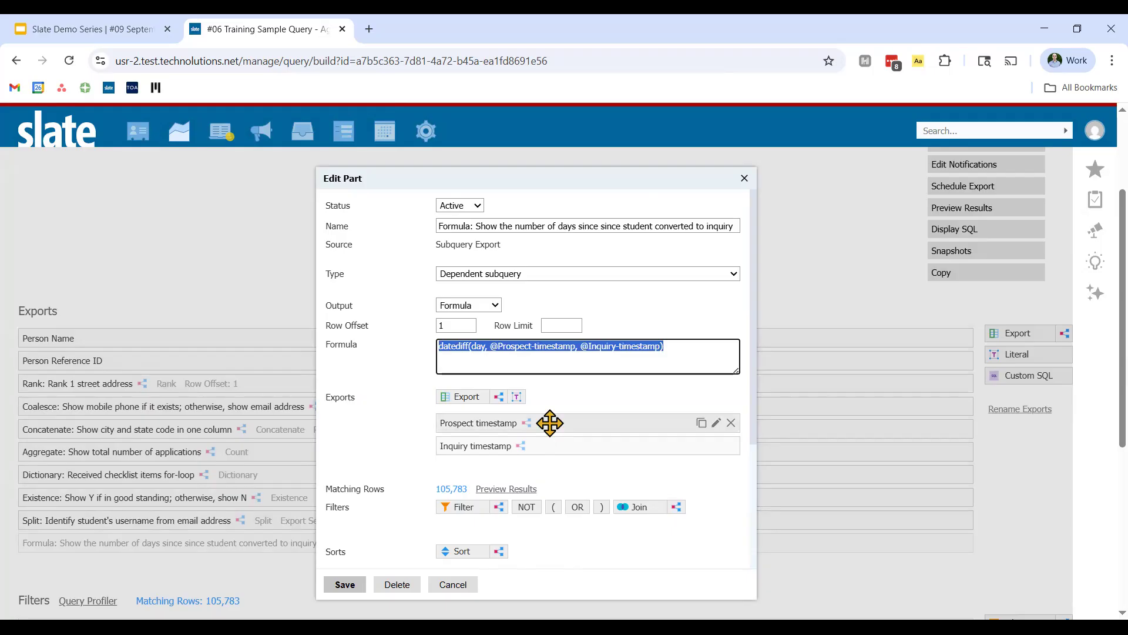
{"action": "left_click", "coordinate": [686, 345]}
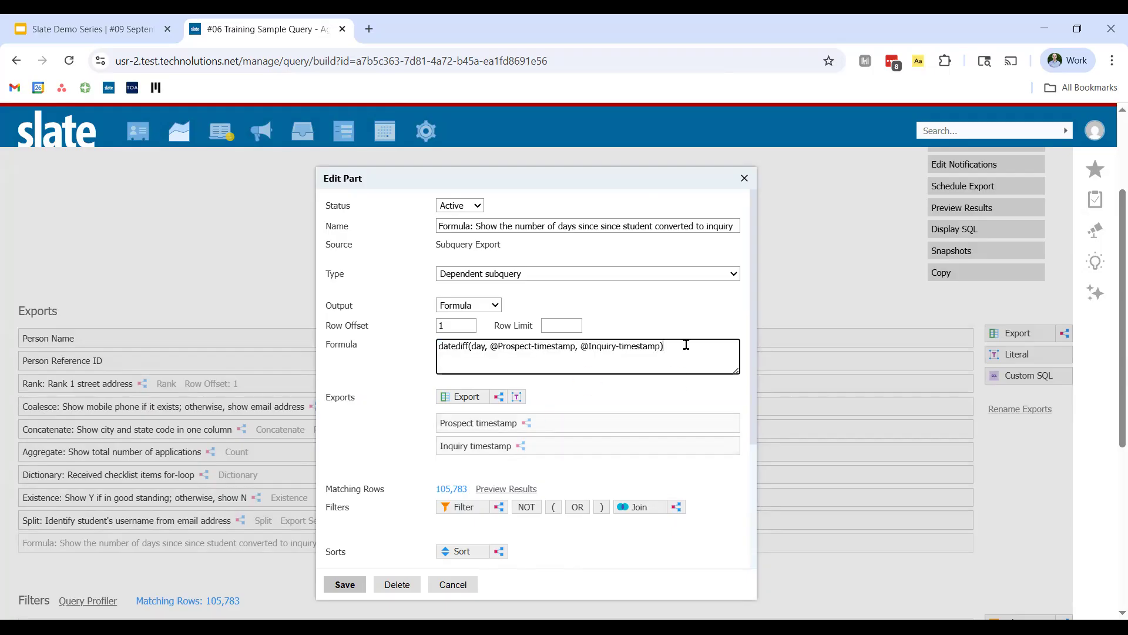
Examine the nested Prospect timestamp and Inquiry timestamp exports, and close the Formula export without saving
{"action": "left_click", "coordinate": [554, 421]}
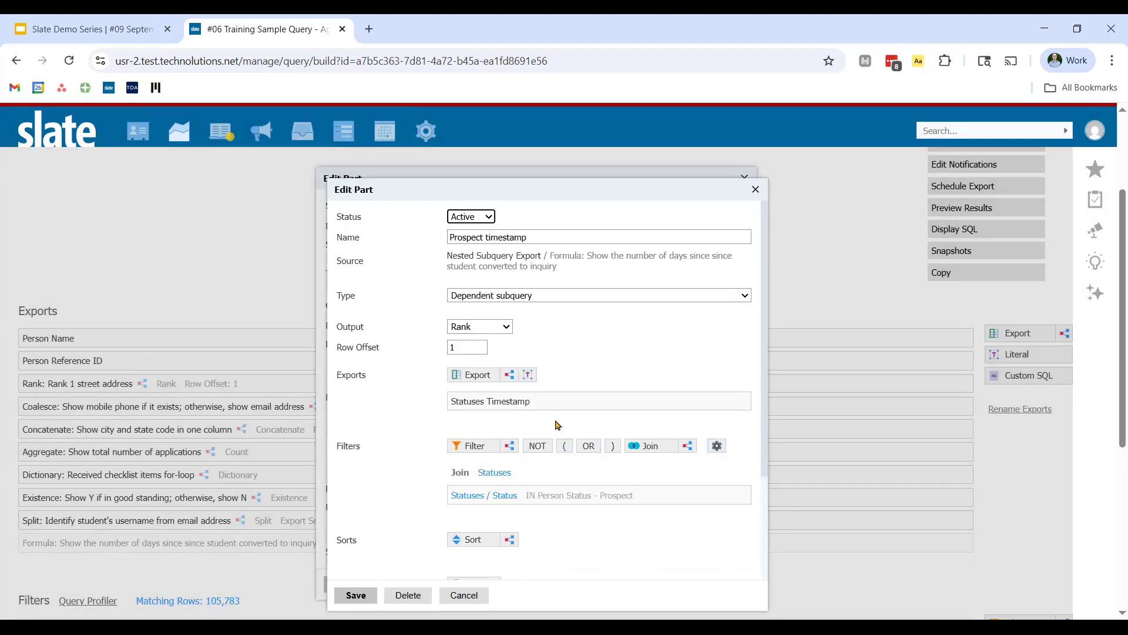
{"action": "left_click", "coordinate": [474, 596]}
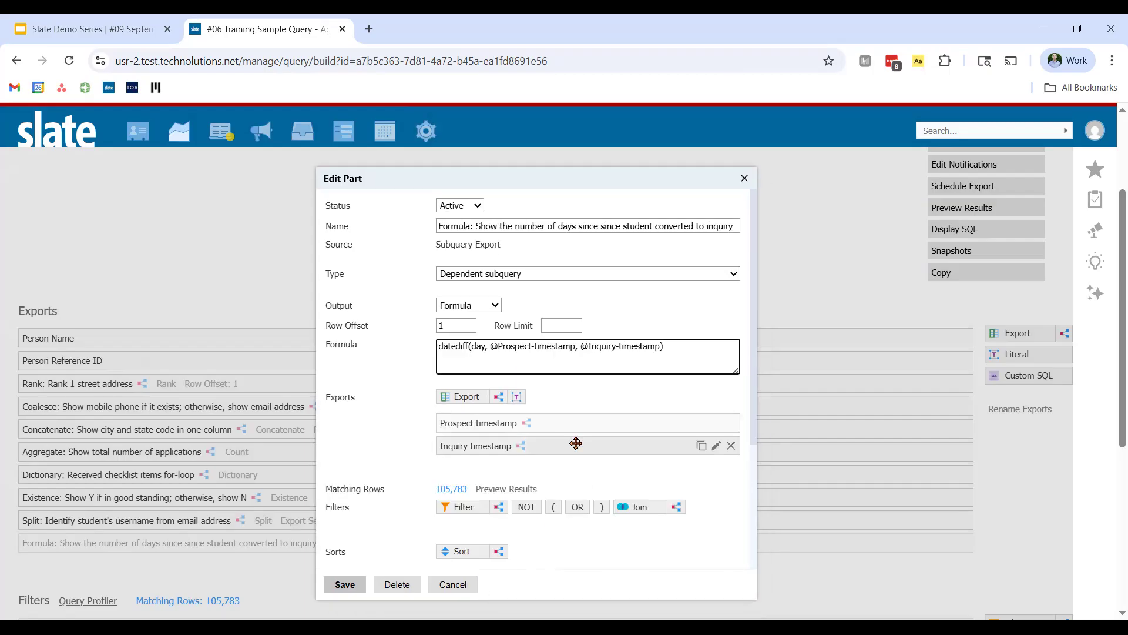
{"action": "left_click", "coordinate": [575, 445]}
{"action": "mouse_move", "coordinate": [572, 191]}
{"action": "left_mouse_down"}
{"action": "mouse_move", "coordinate": [892, 201]}
{"action": "mouse_move", "coordinate": [560, 192]}
{"action": "left_mouse_up"}
{"action": "left_click", "coordinate": [453, 594]}
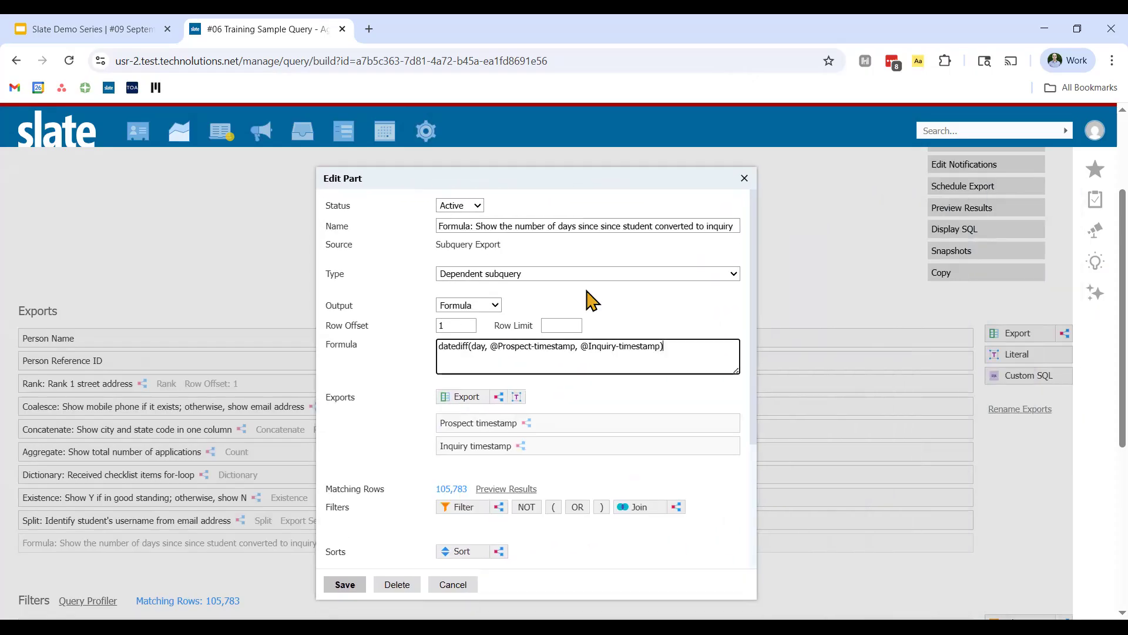
{"action": "left_click", "coordinate": [677, 225]}
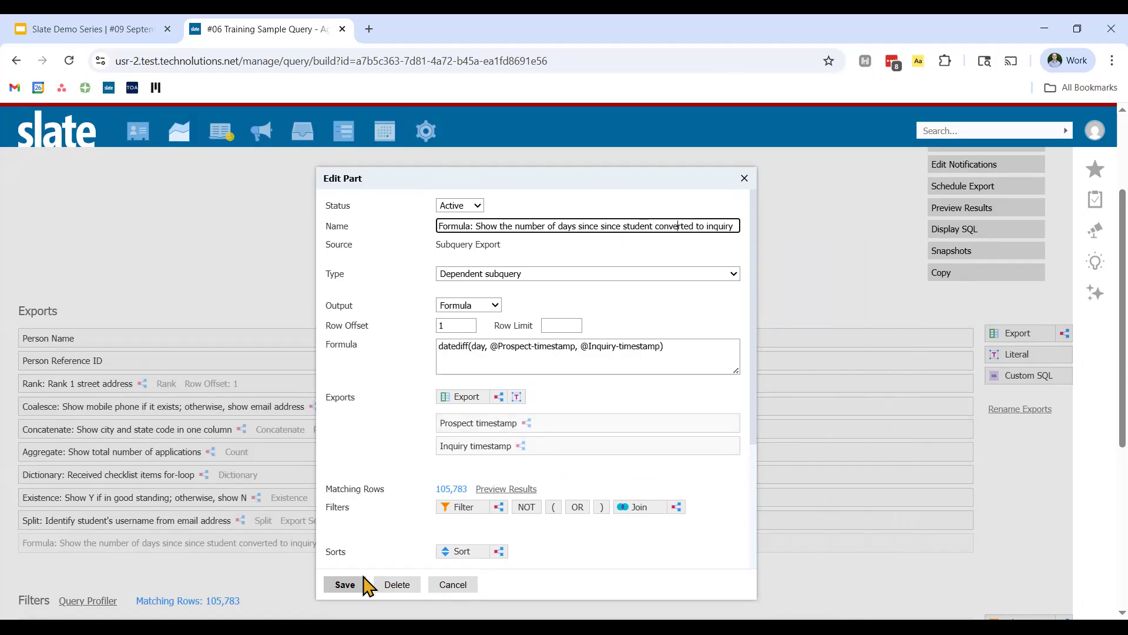
{"action": "left_click", "coordinate": [464, 586]}
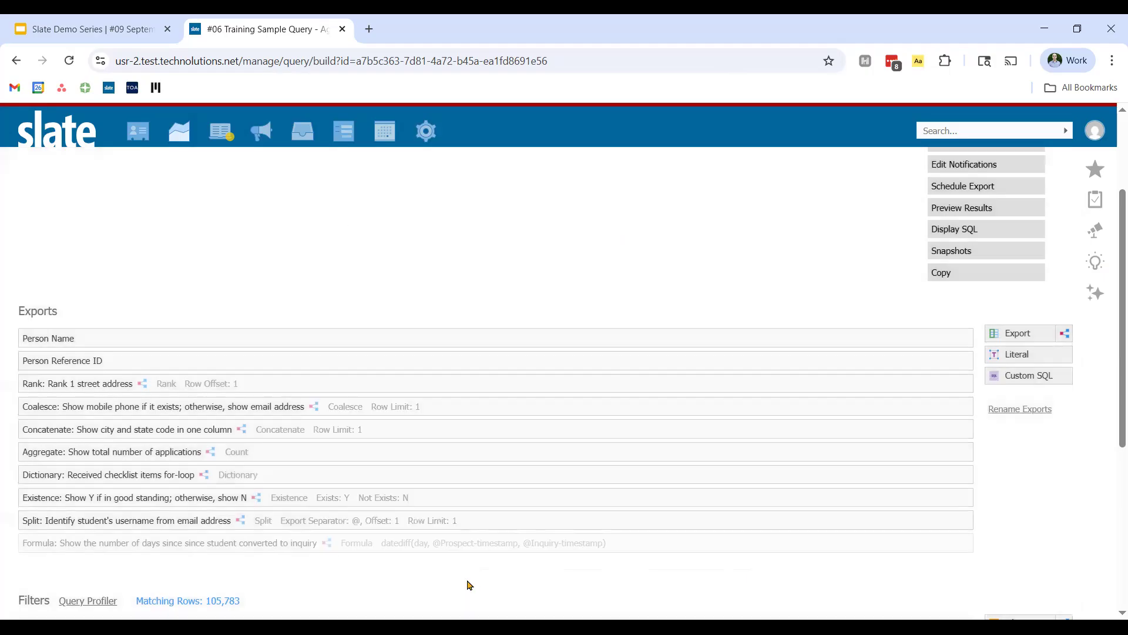
Save the Formula export as active, and examine its column in the query results preview
{"action": "left_click", "coordinate": [288, 544]}
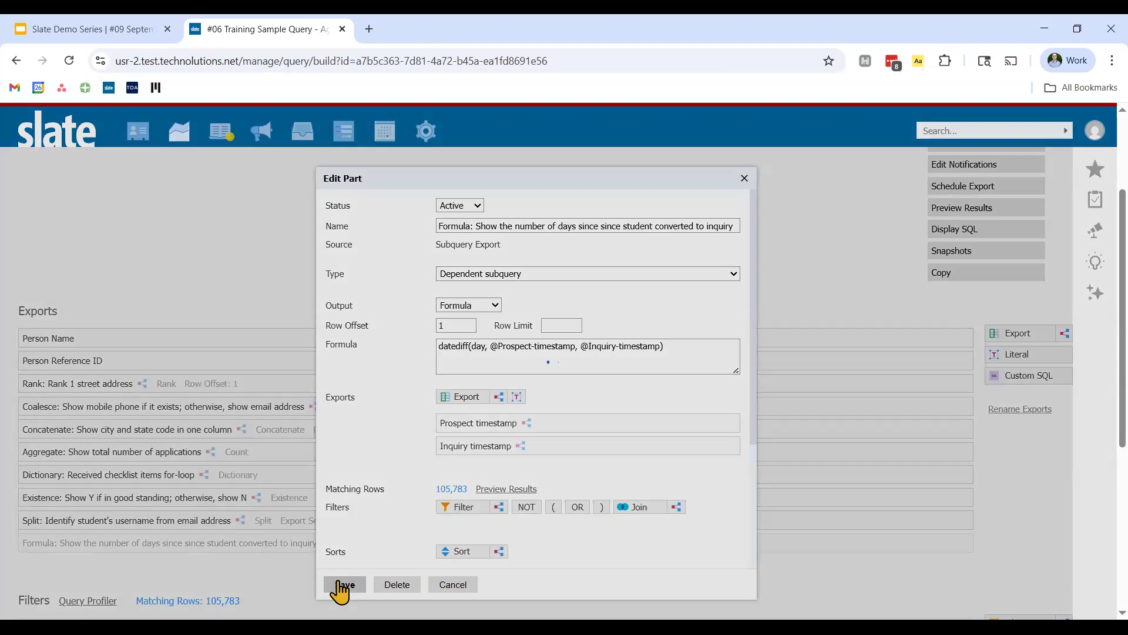
{"action": "left_click", "coordinate": [340, 585]}
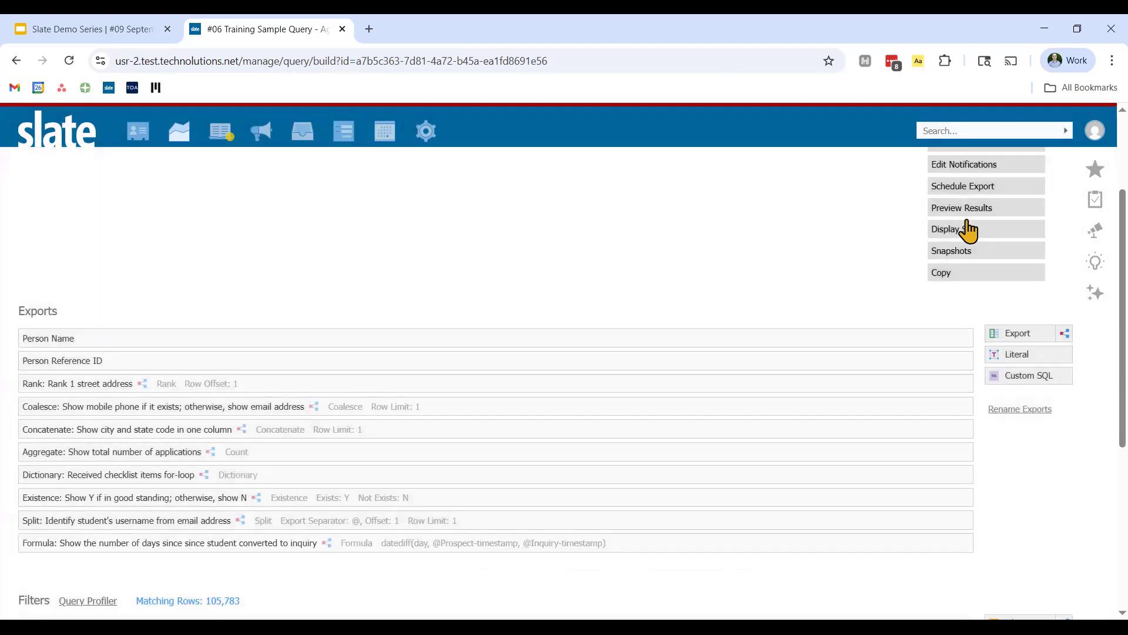
{"action": "left_click", "coordinate": [1004, 216]}
{"action": "left_click_drag", "start_coordinate": [452, 565], "coordinate": [732, 568]}
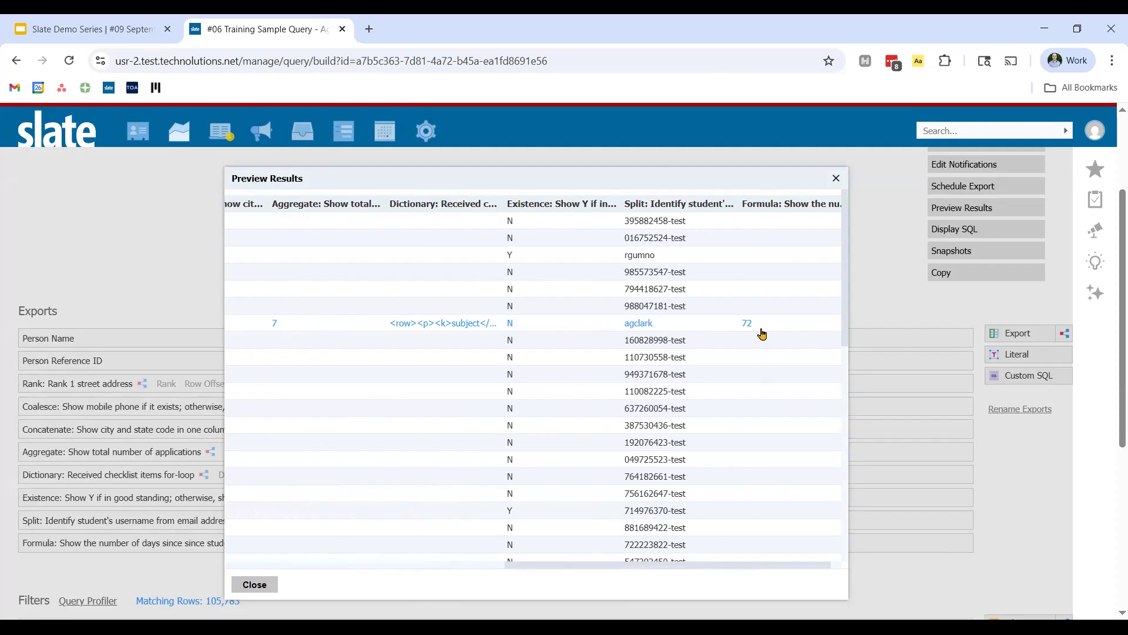
{"action": "left_click", "coordinate": [254, 584]}
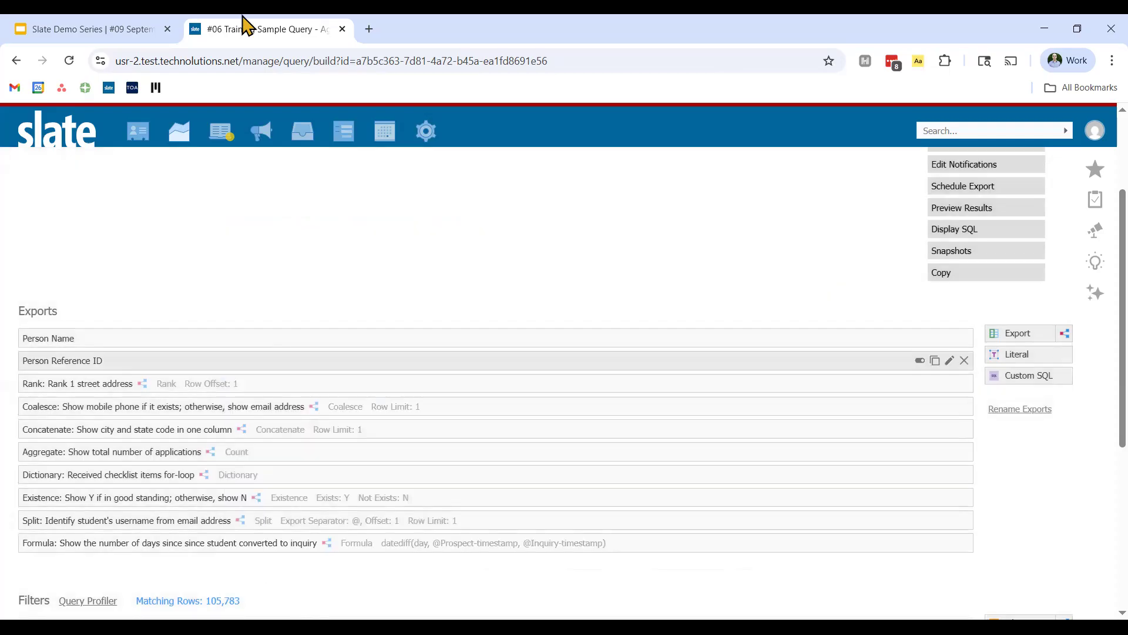
Switch to the "Slate Demo Series" presentation in Google Slides
{"action": "left_click", "coordinate": [138, 26]}
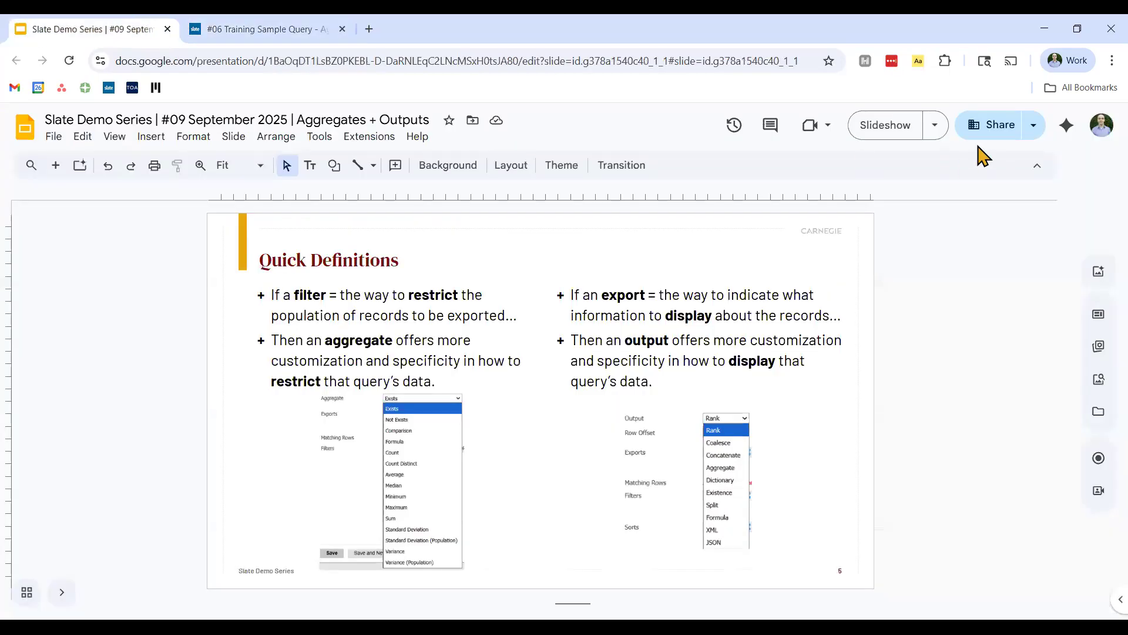